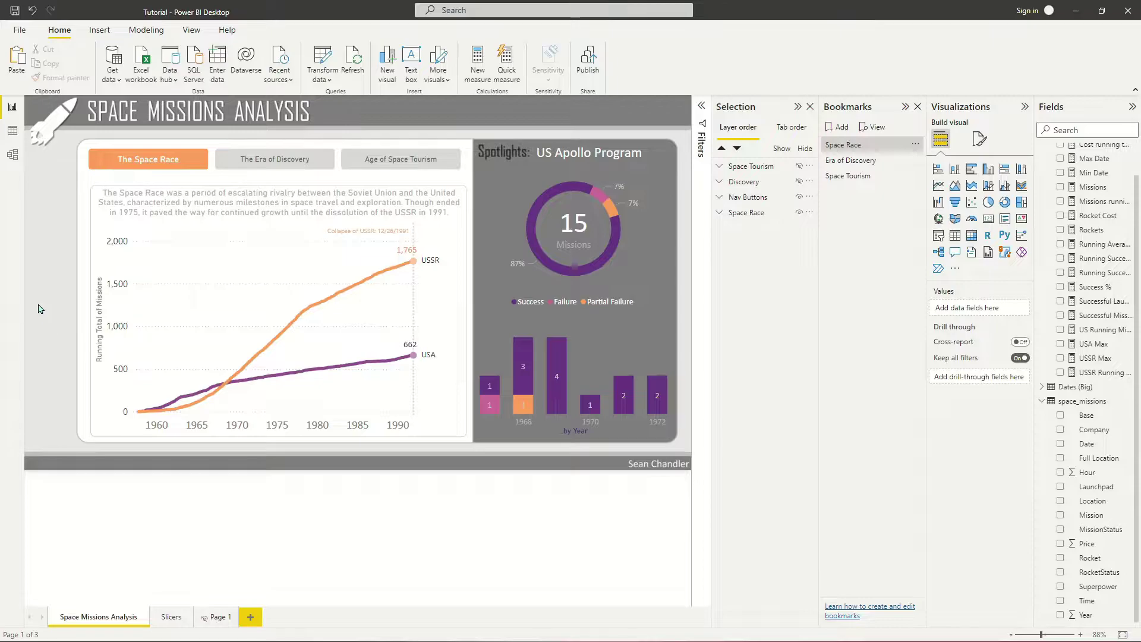
- View the Era of Discovery and Age of Space Tourism views through the report's navigation buttons, and return to The Space Race
left_click(245, 164, "ctrl")
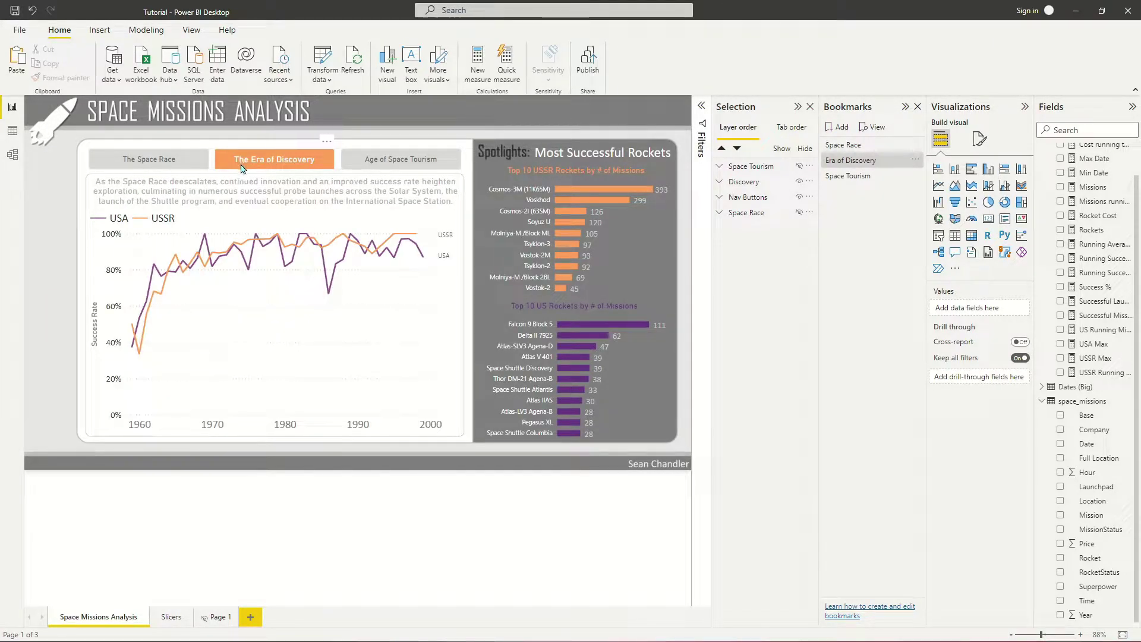
left_click(385, 162, "ctrl")
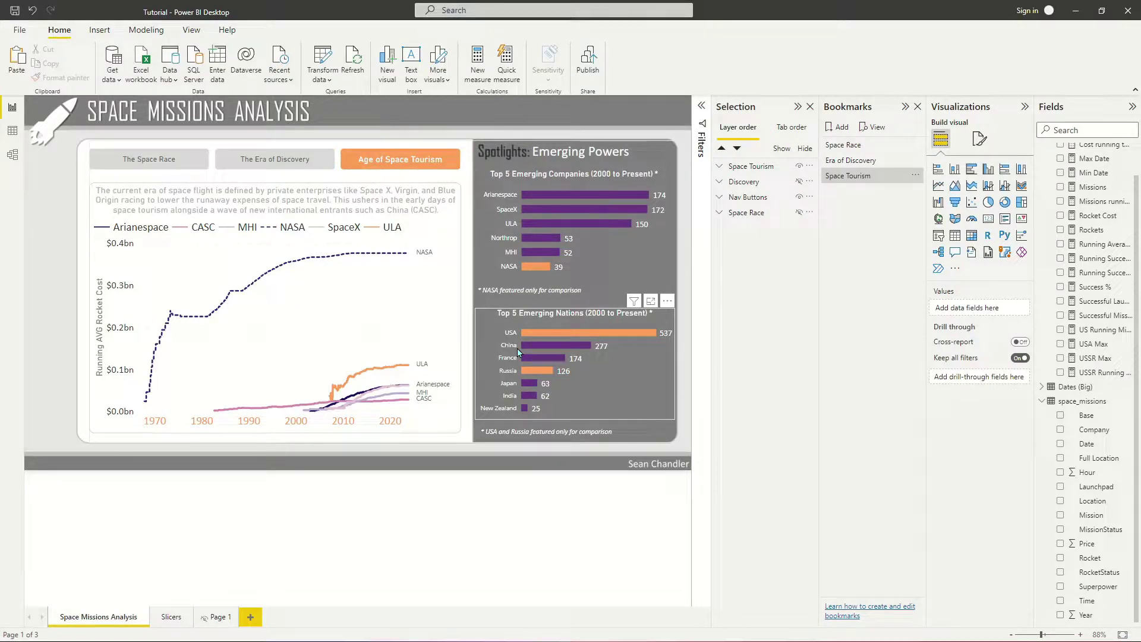
left_click(291, 167, "ctrl")
left_click(167, 166, "ctrl")
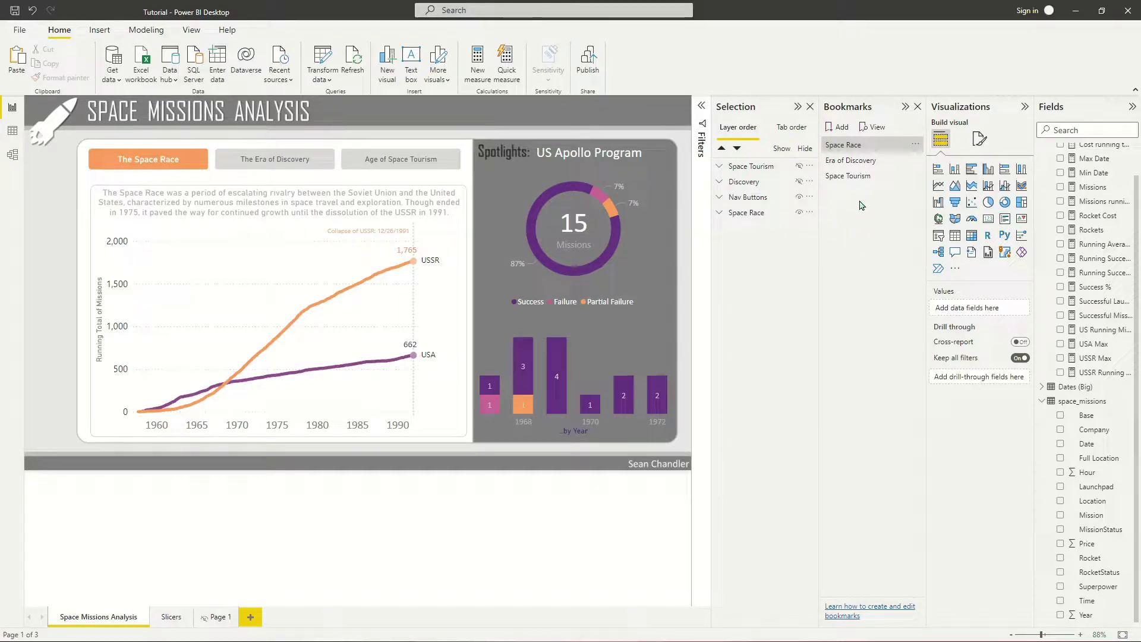
- Inspect the options of the Space Race, Era of Discovery and Space Tourism bookmarks
right_click(883, 149)
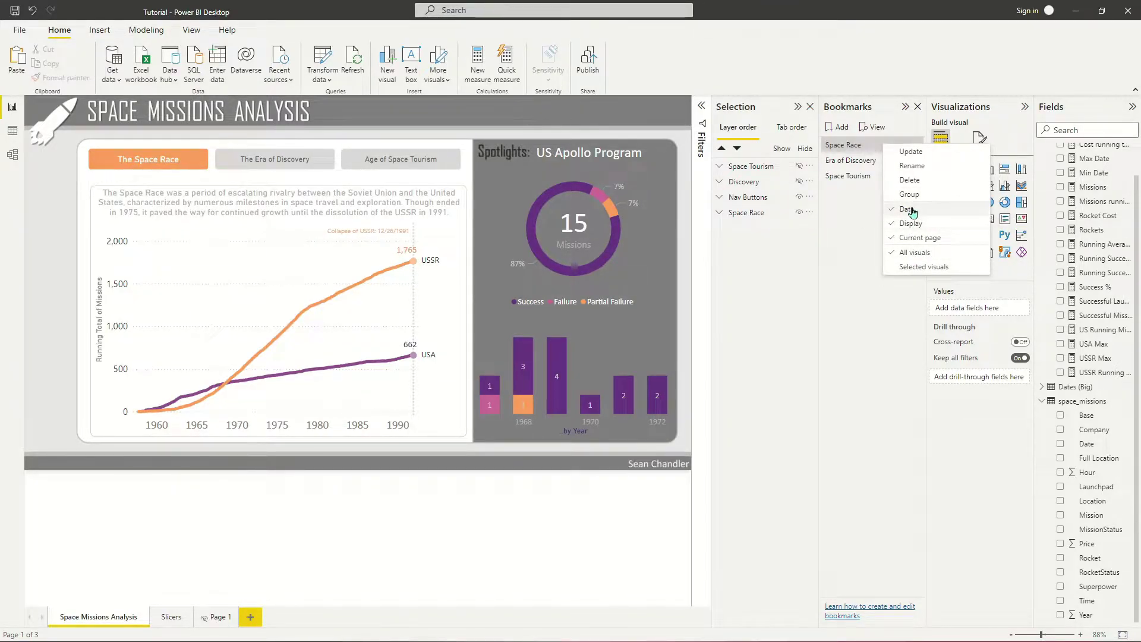
key("Escape")
right_click(857, 164)
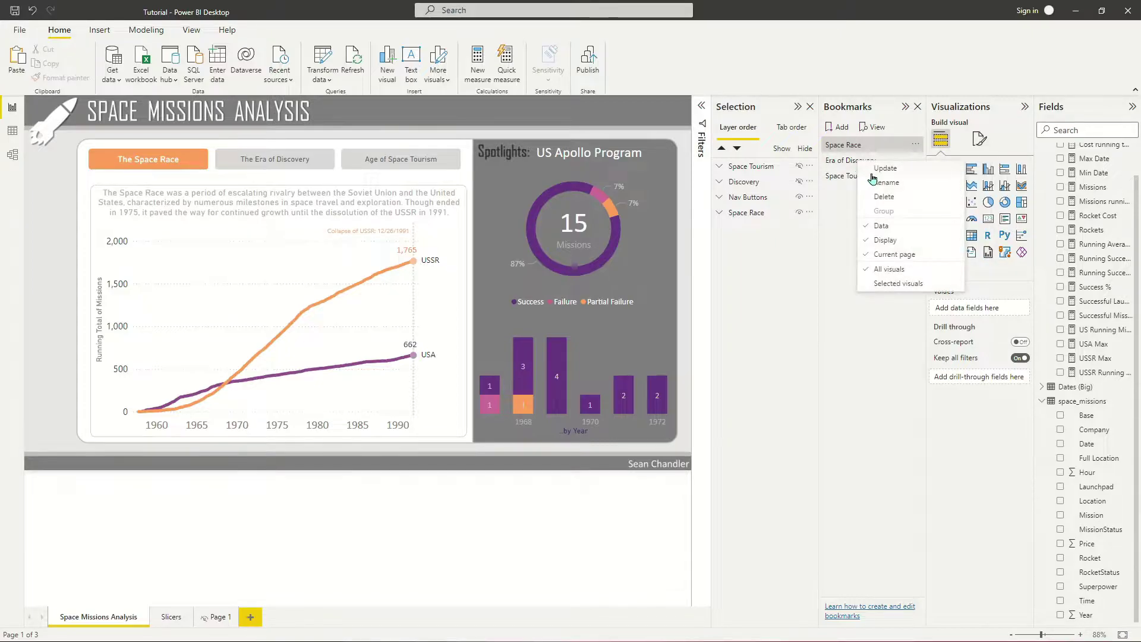
key("Escape")
right_click(866, 176)
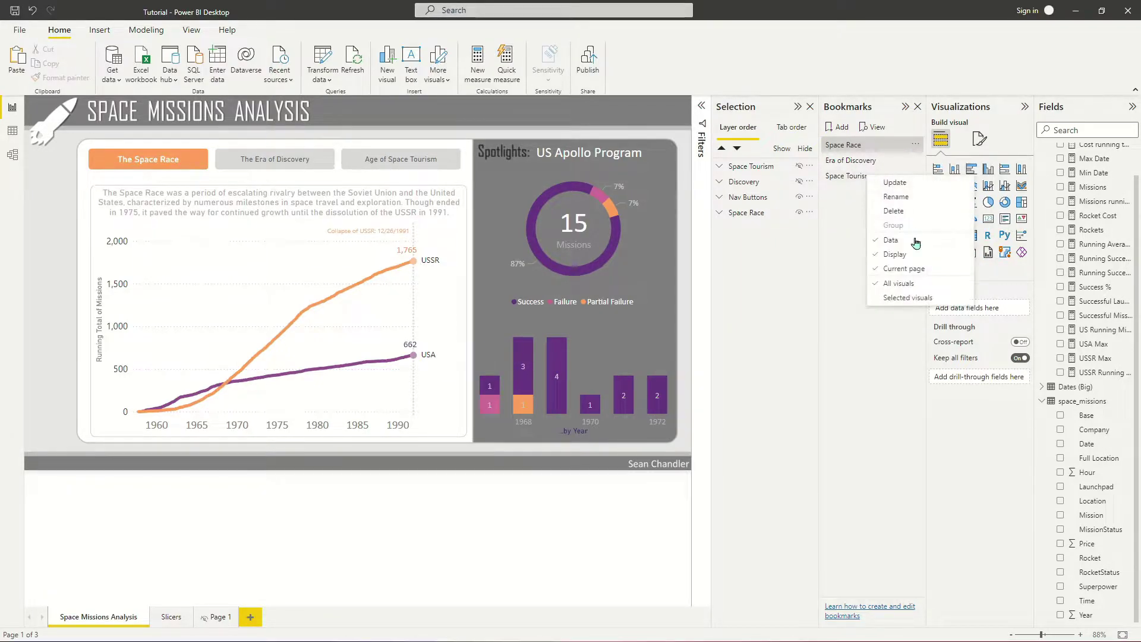
key("Escape")
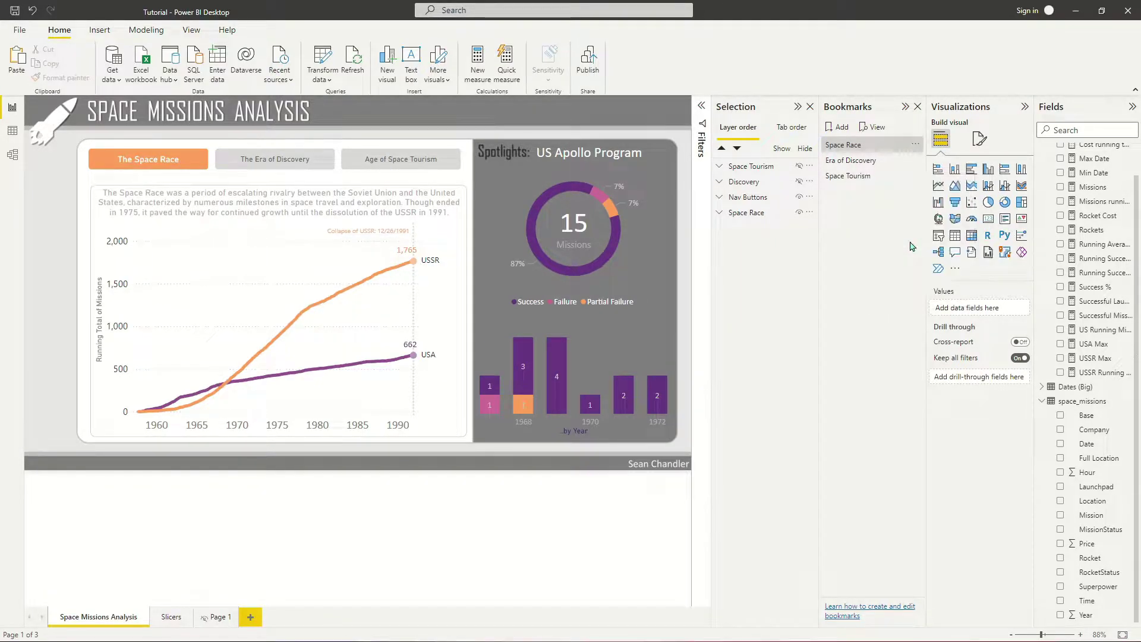
- Switch to the Space Tourism bookmark and examine the filters on the Top 5 Emerging Companies chart
left_click(867, 162)
left_click(857, 175)
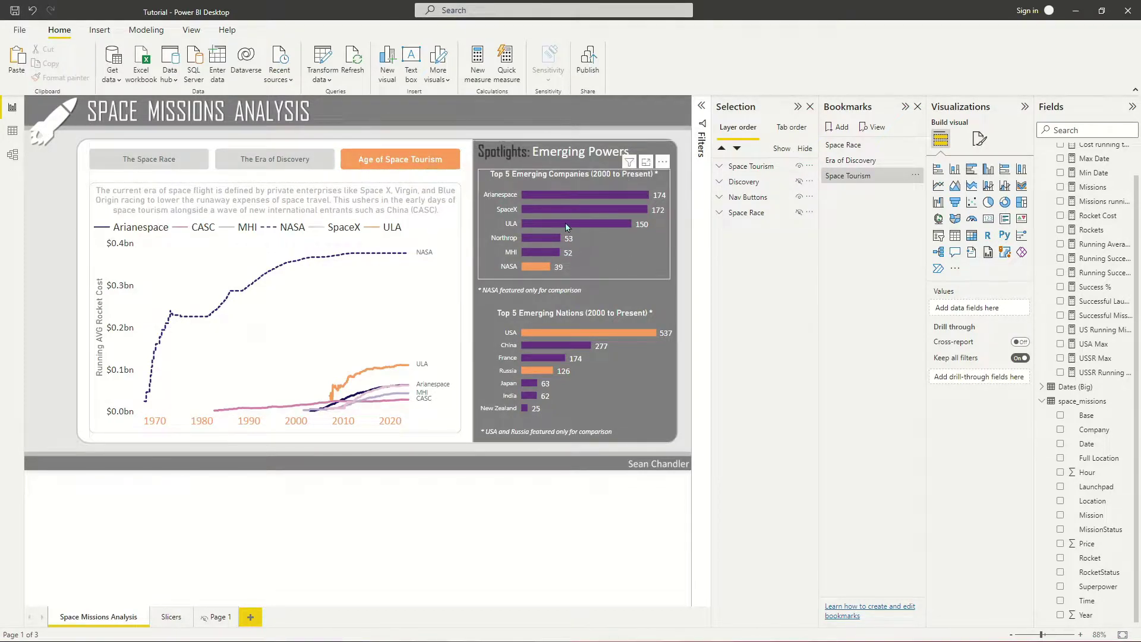
left_click(588, 177)
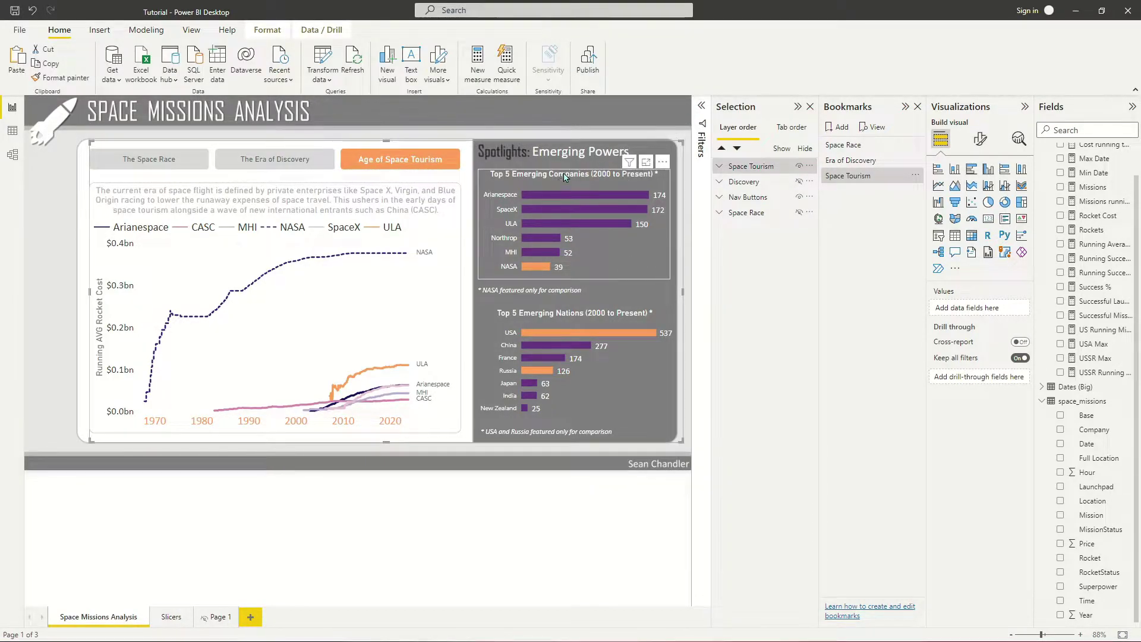
left_click(700, 108)
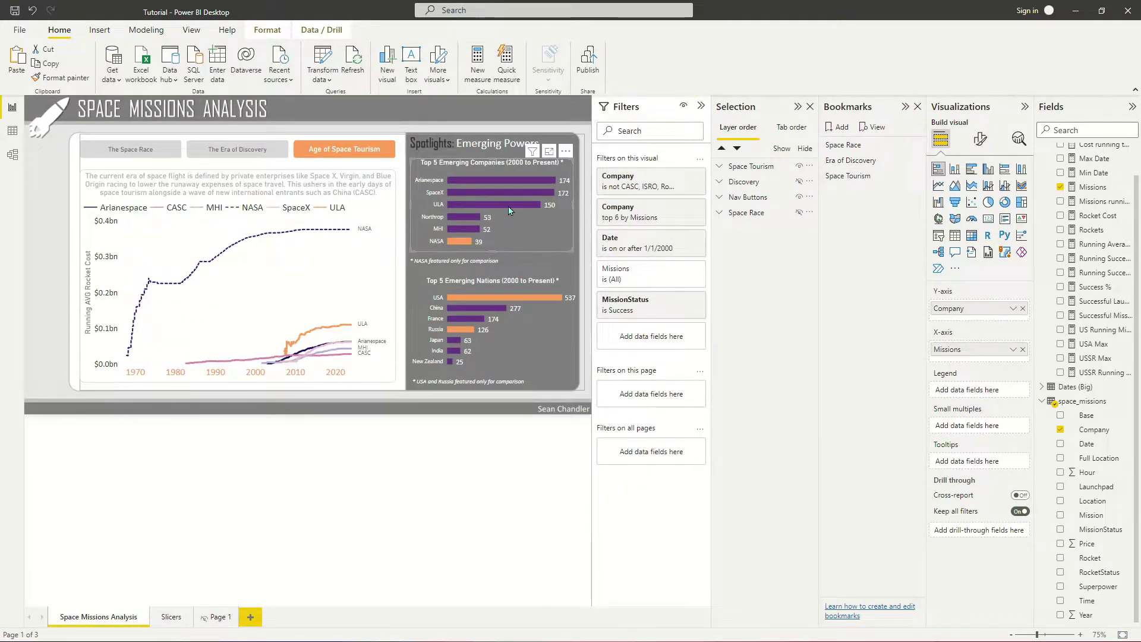
left_click(646, 119)
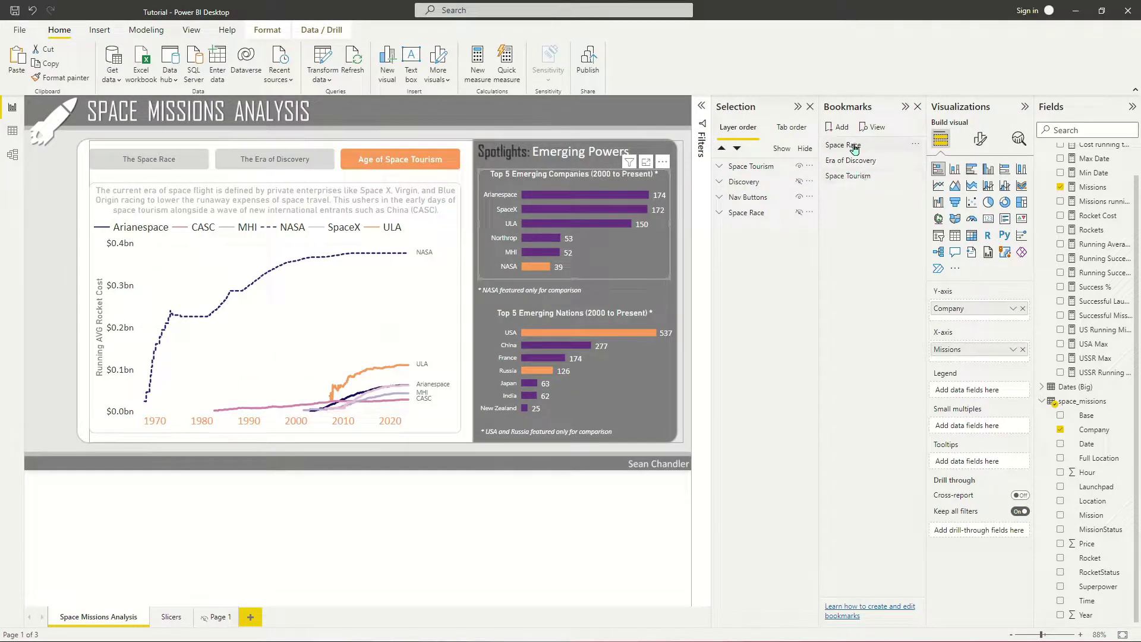
- Turn off the Data option for the Space Race bookmark and check the bookmarks in turn, finishing on Space Race
right_click(858, 144)
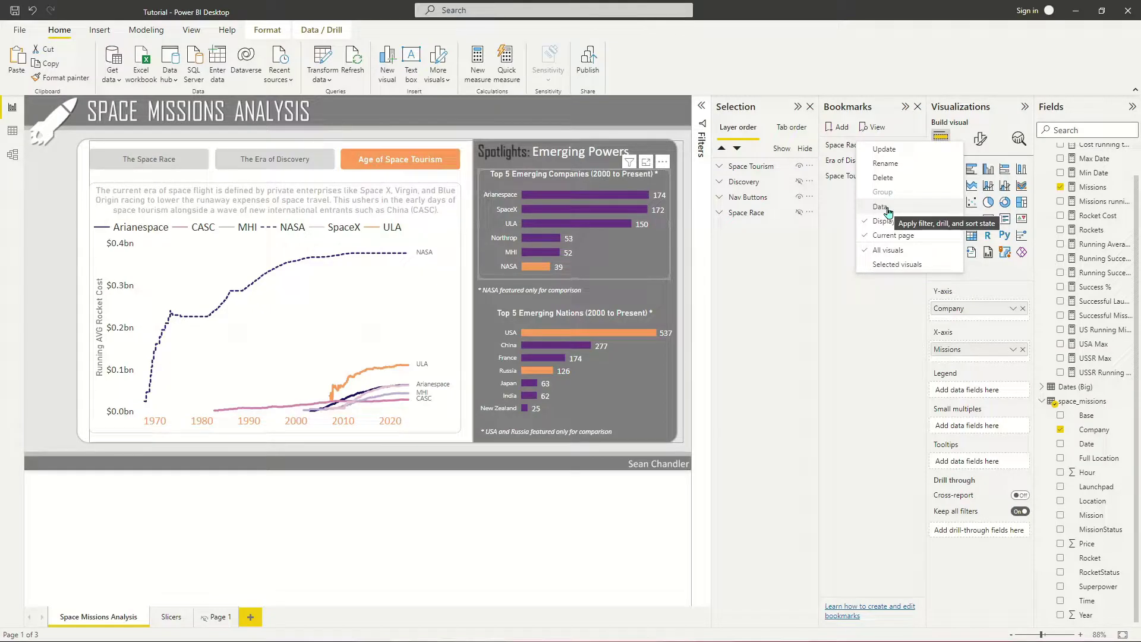
left_click(841, 164)
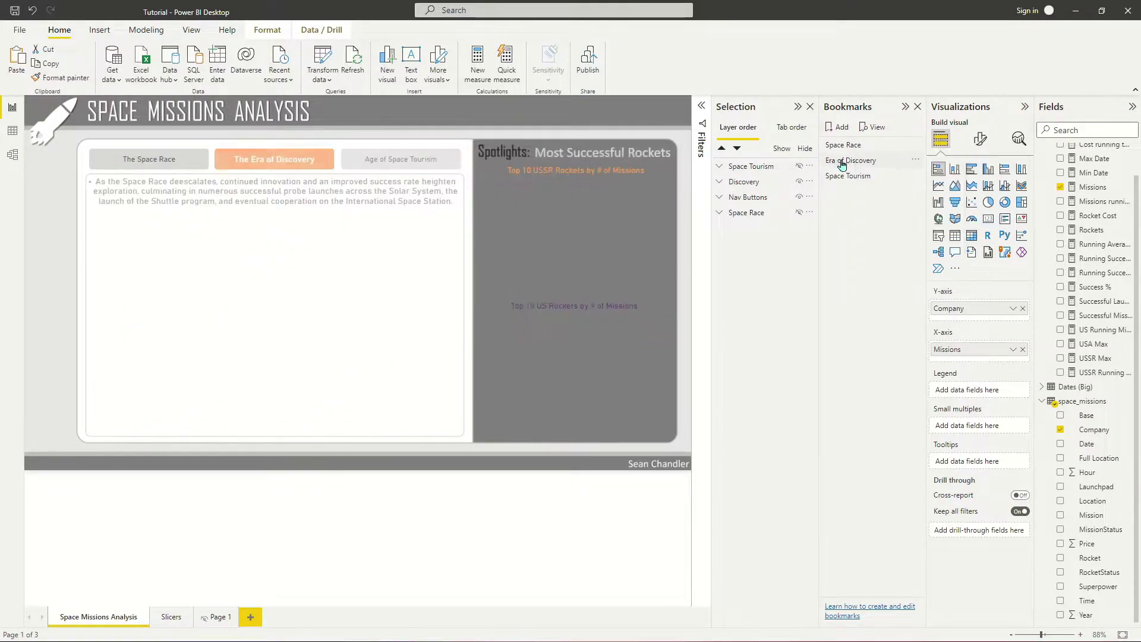
left_click(848, 175)
left_click(866, 145)
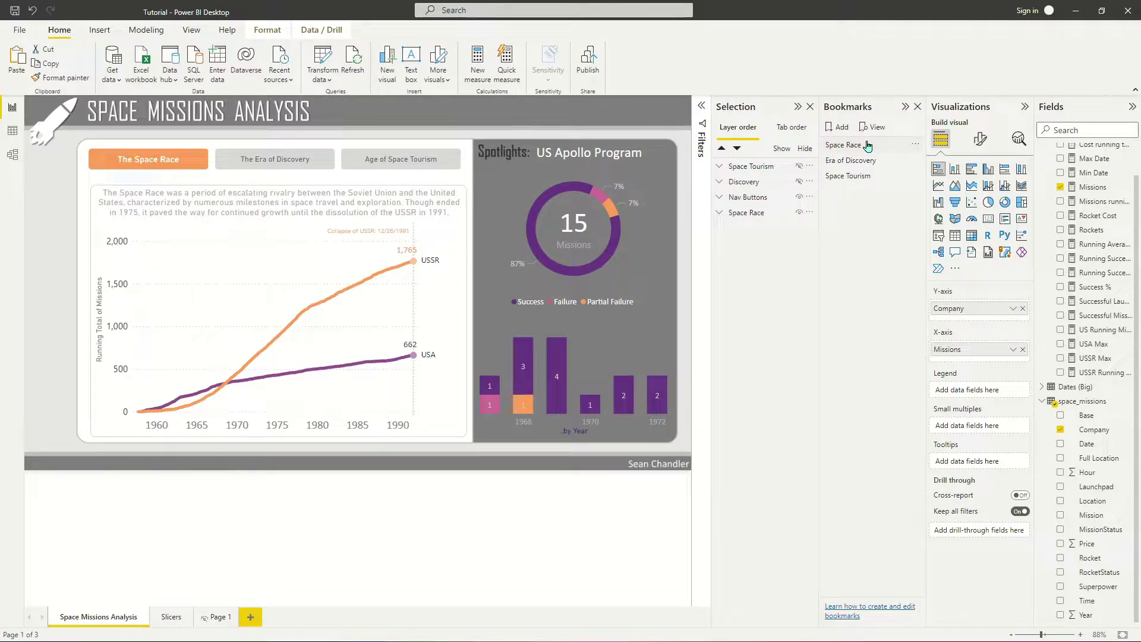
right_click(867, 145)
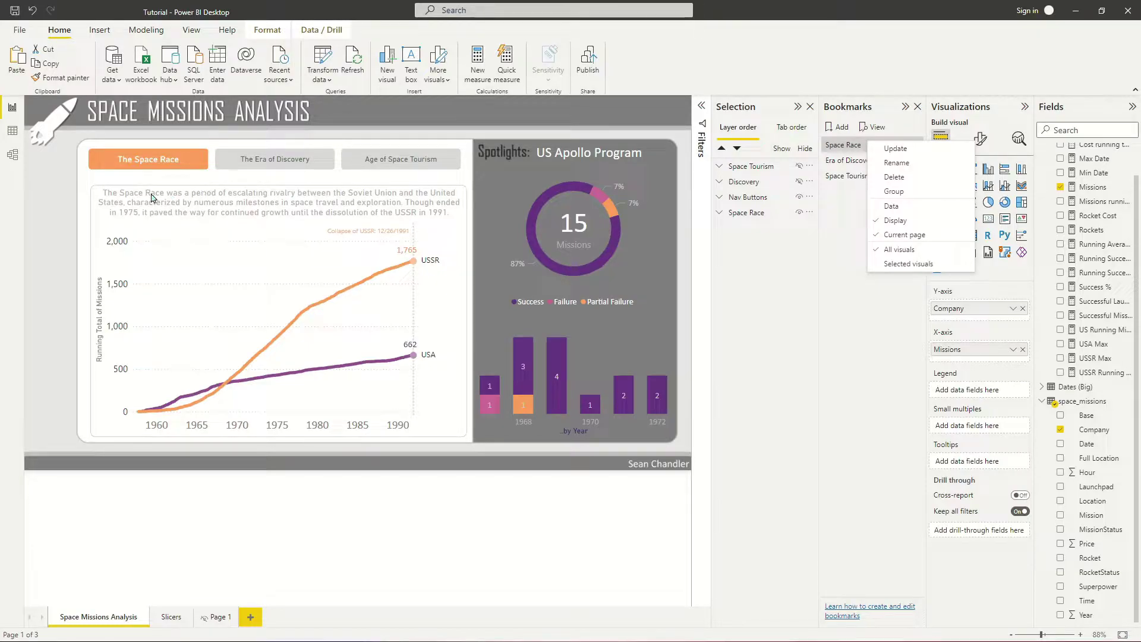
left_click(68, 186)
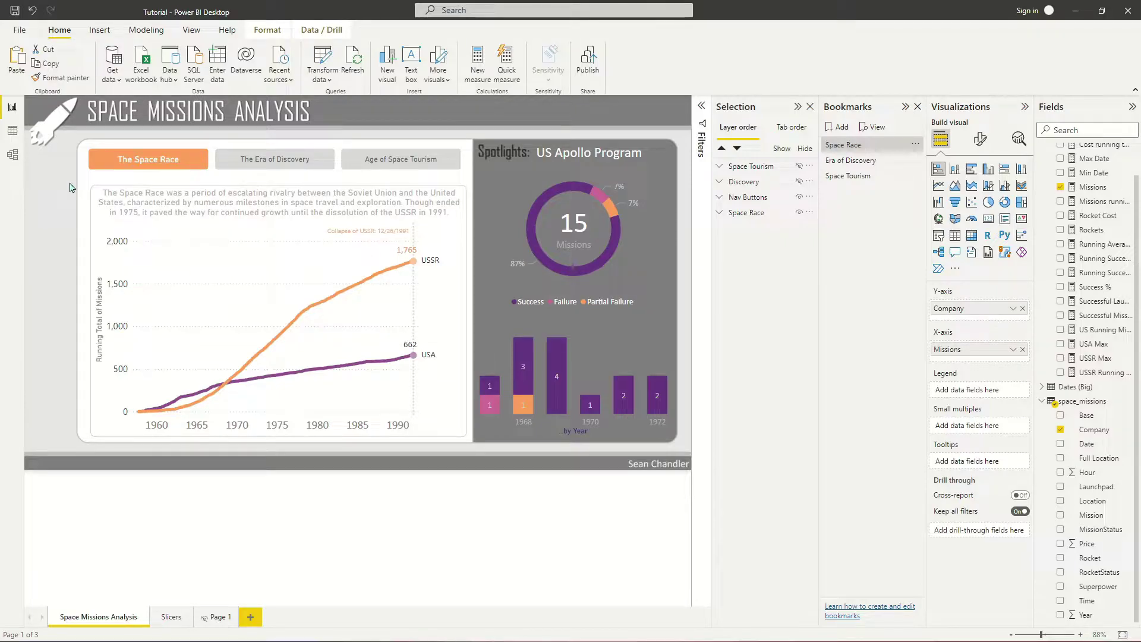
left_click(69, 185)
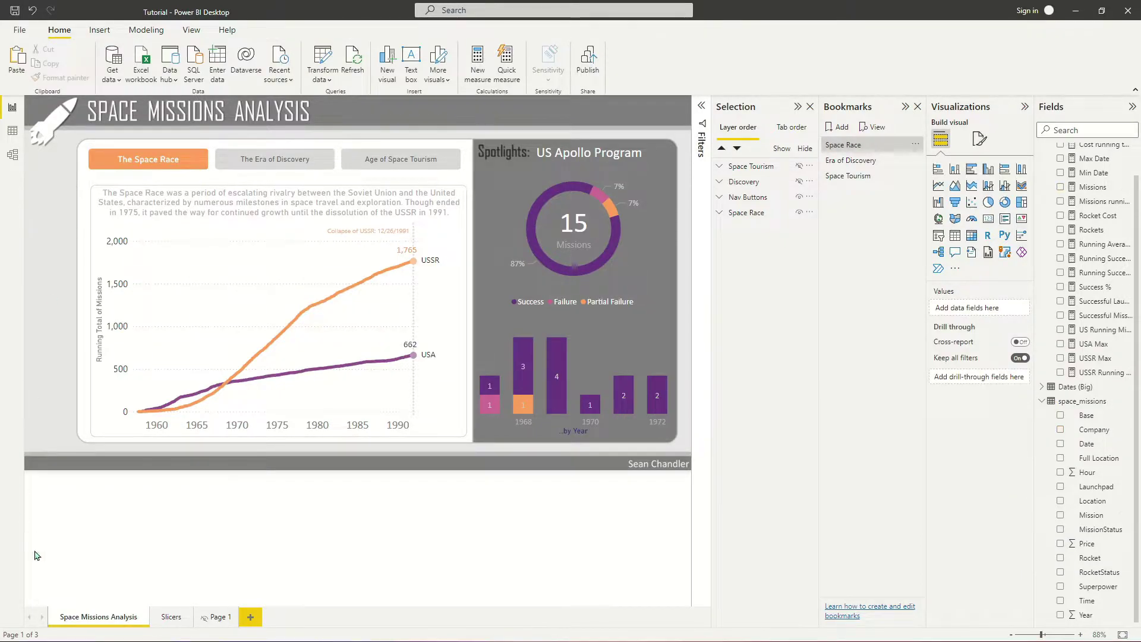
- After a look at the Slicers page, insert a rectangle on Space Missions Analysis and stretch it over the left part of the line chart
left_click(171, 617)
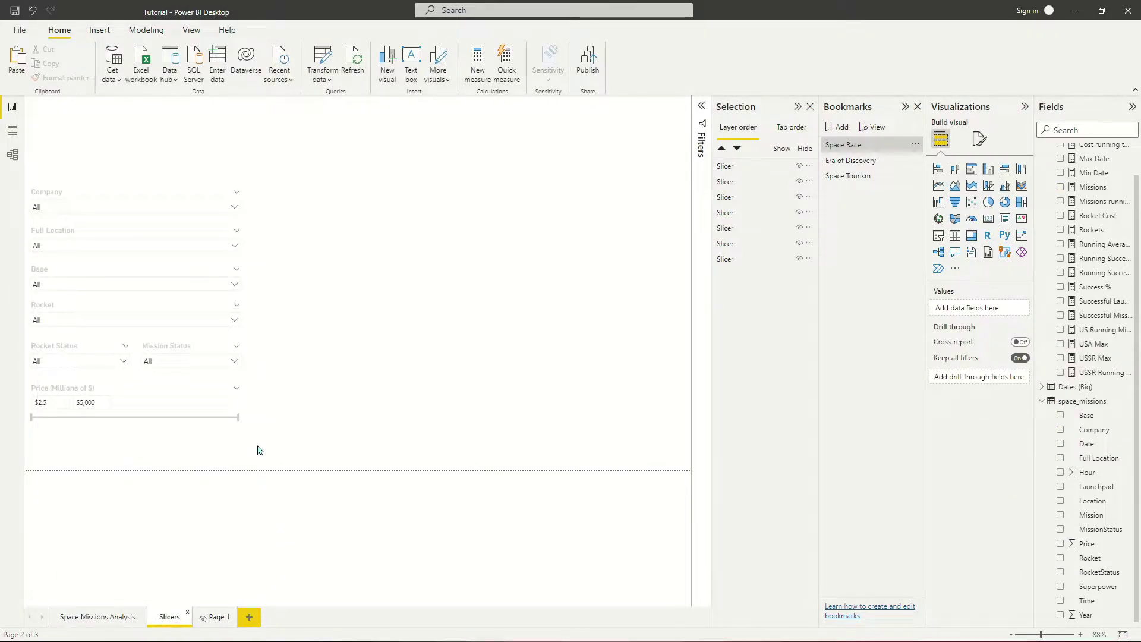
left_click(99, 617)
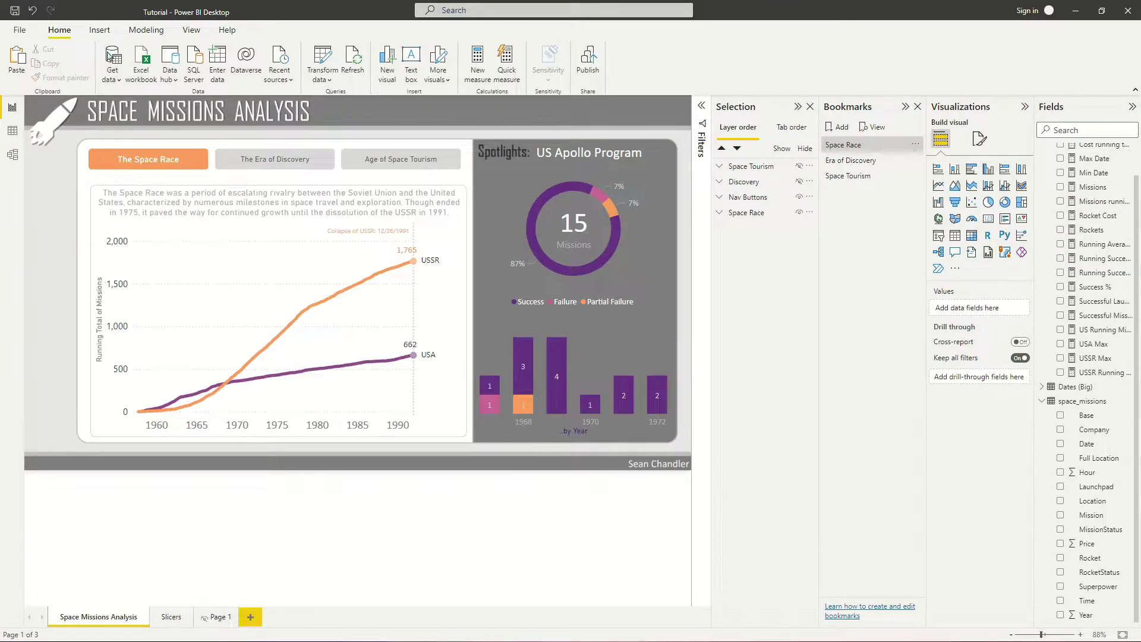
left_click(99, 30)
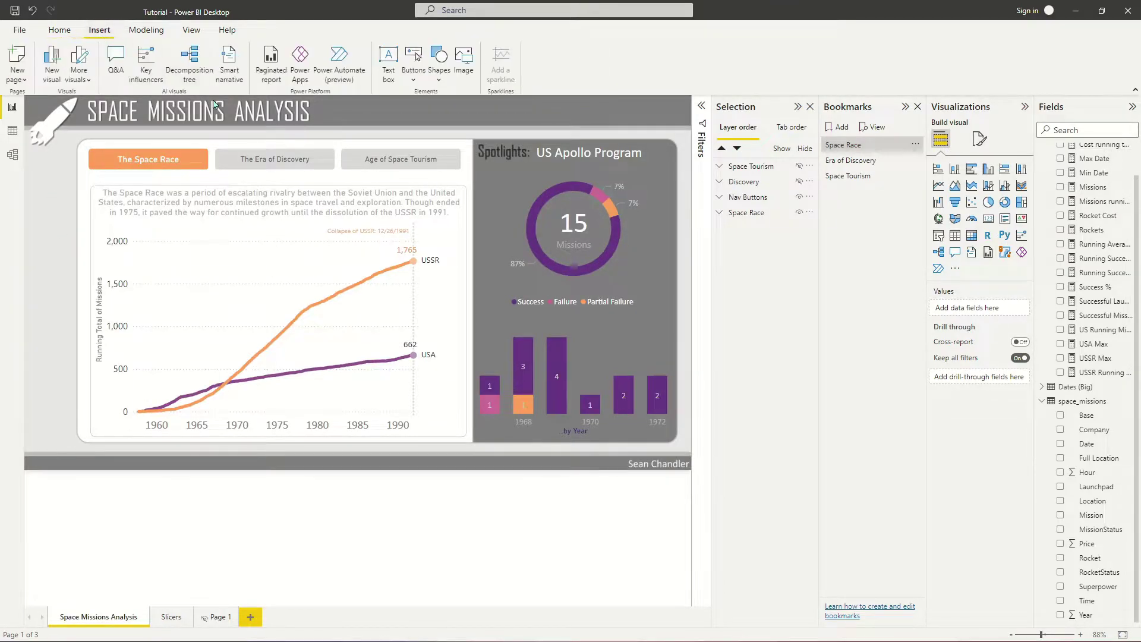
left_click(440, 70)
left_click(438, 121)
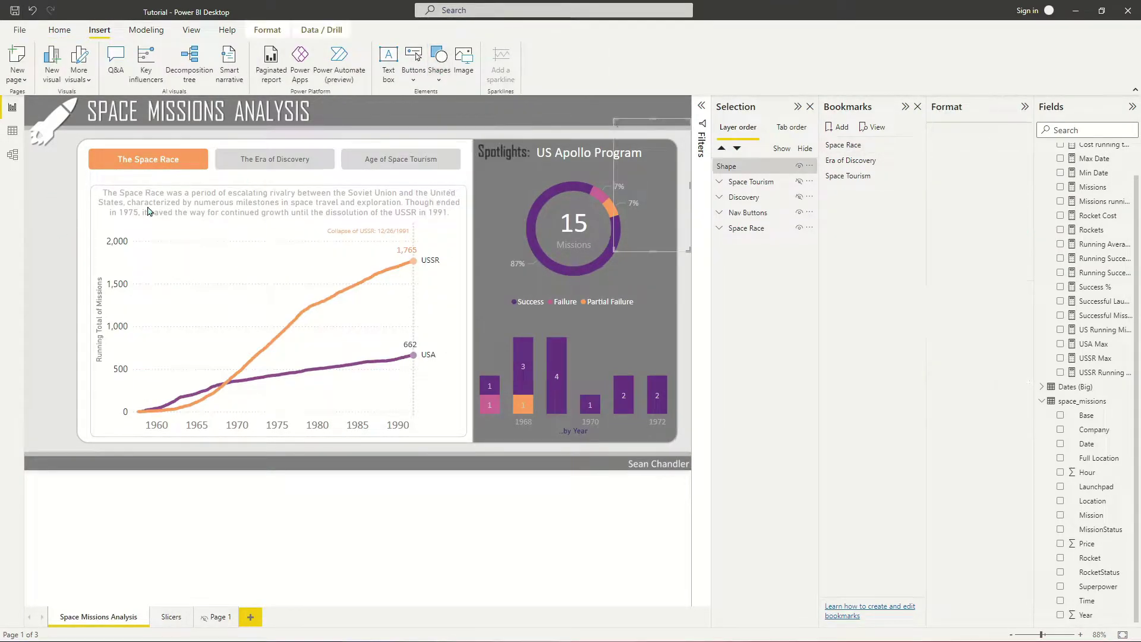
left_click_drag(618, 161, 30, 198)
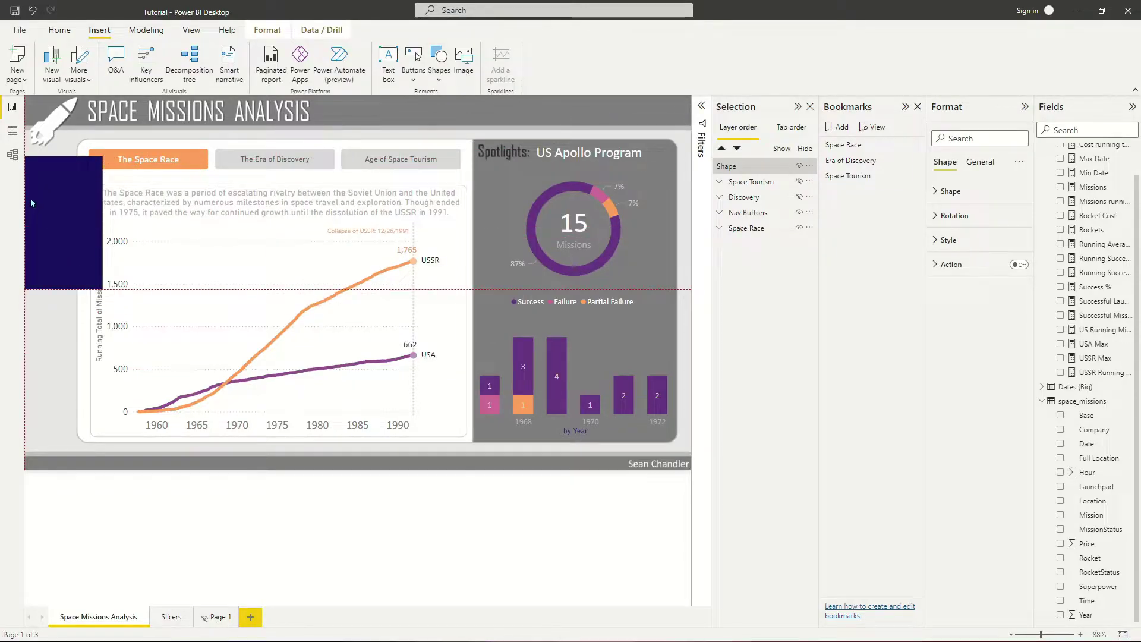
left_click_drag(102, 289, 235, 446)
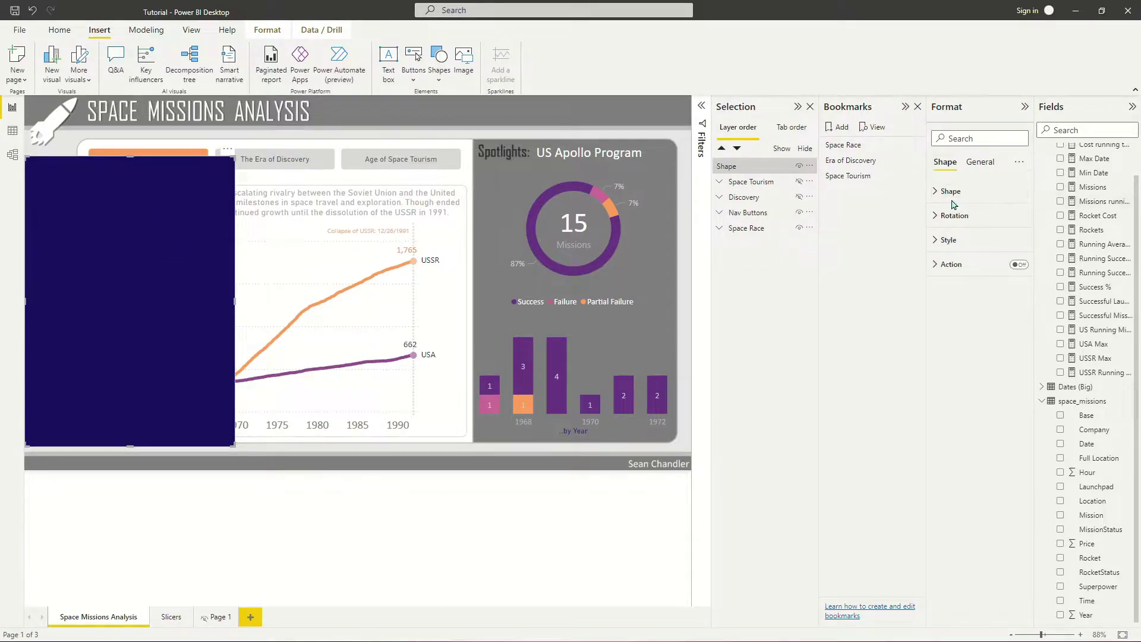
- Give the rectangle a dark grey fill with 20% transparency
left_click(946, 240)
left_click(958, 295)
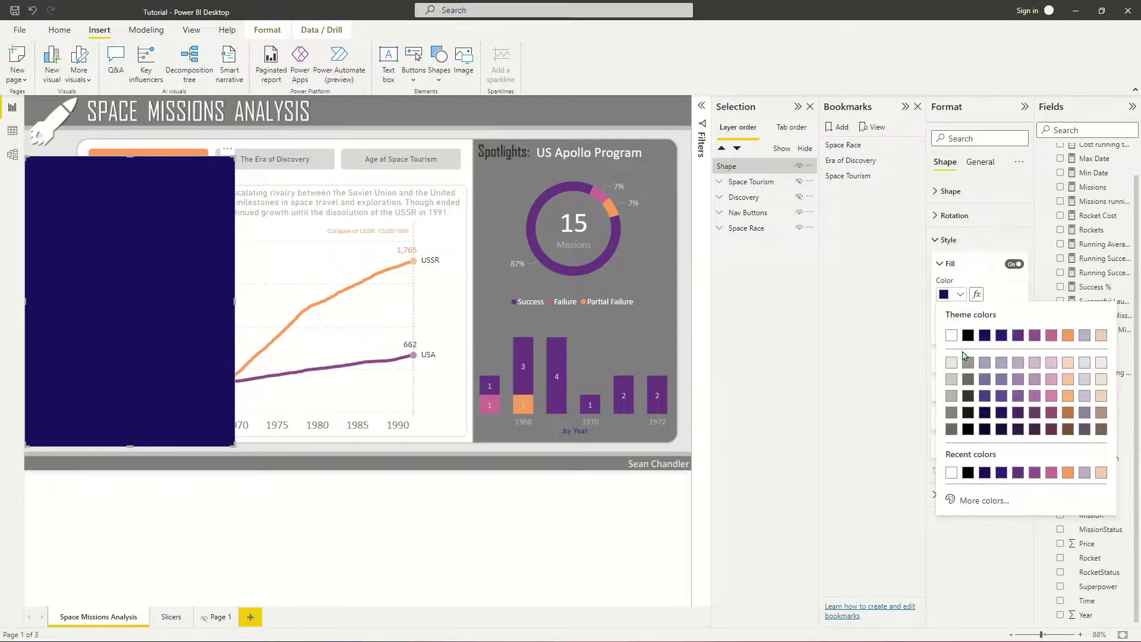
left_click(967, 396)
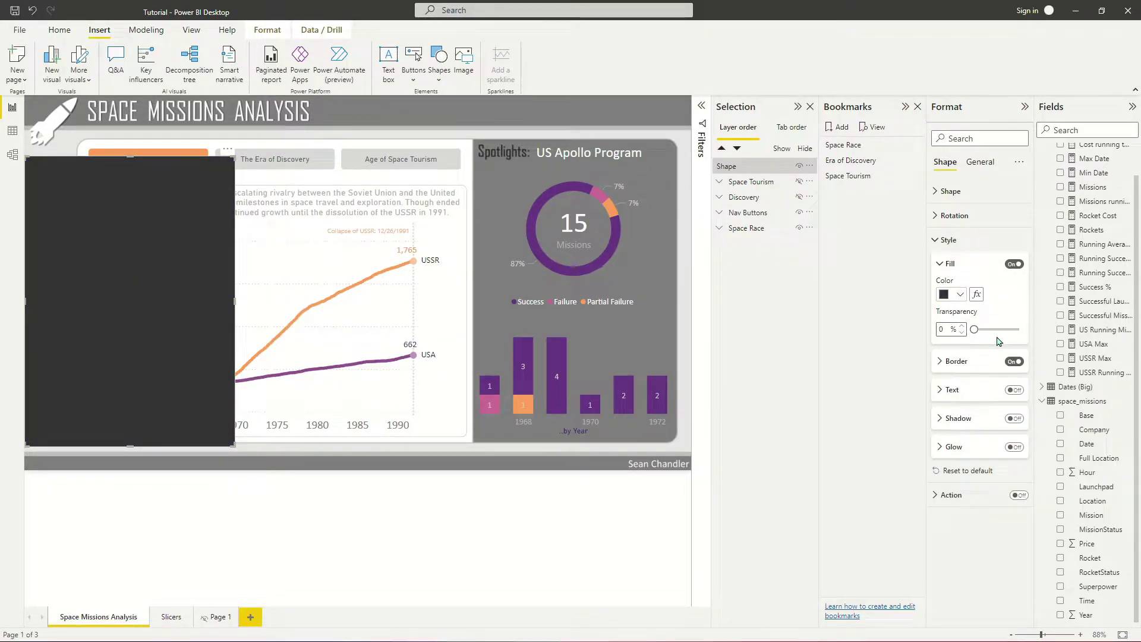
type("20")
key("Return")
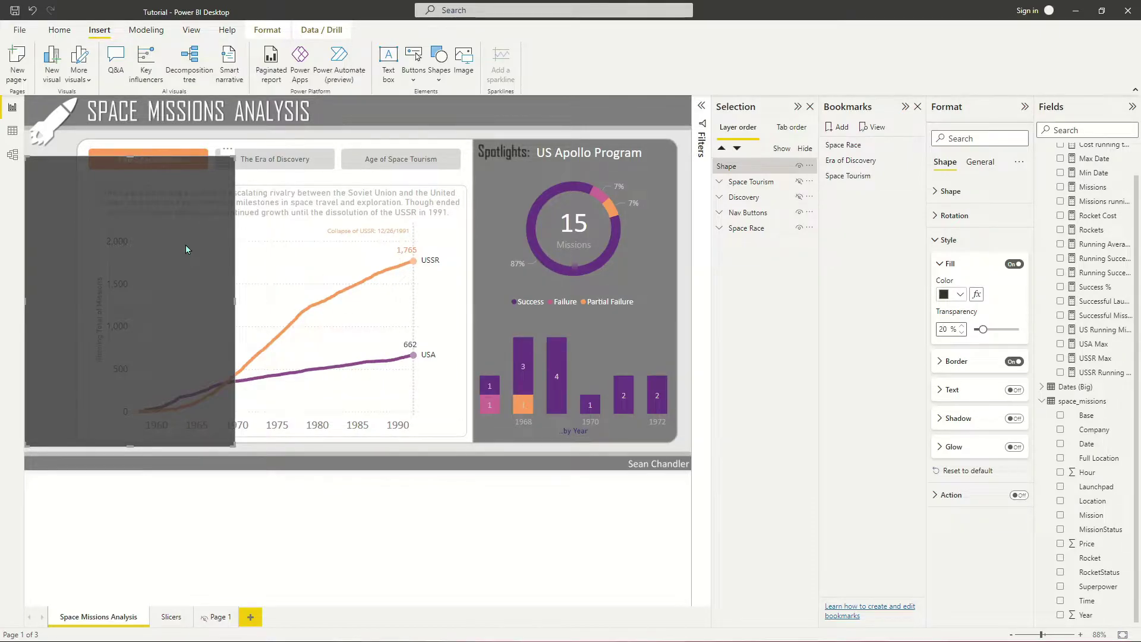
- Copy all the slicers from the Slicers page onto Space Missions Analysis without keeping them in sync
left_click(172, 616)
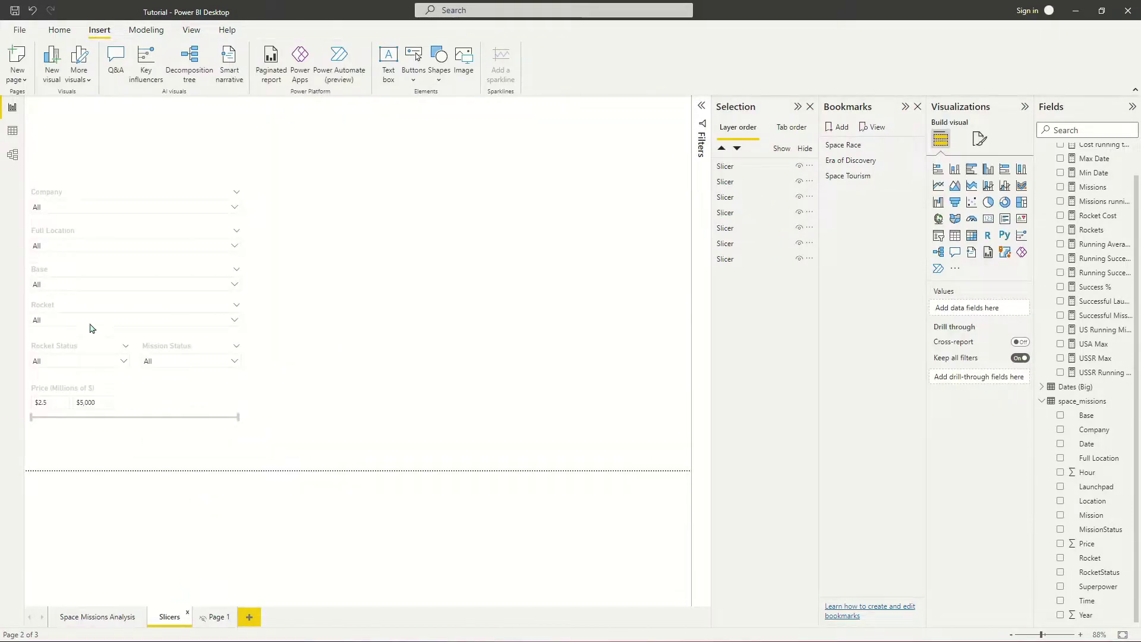
left_click_drag(301, 156, 25, 503)
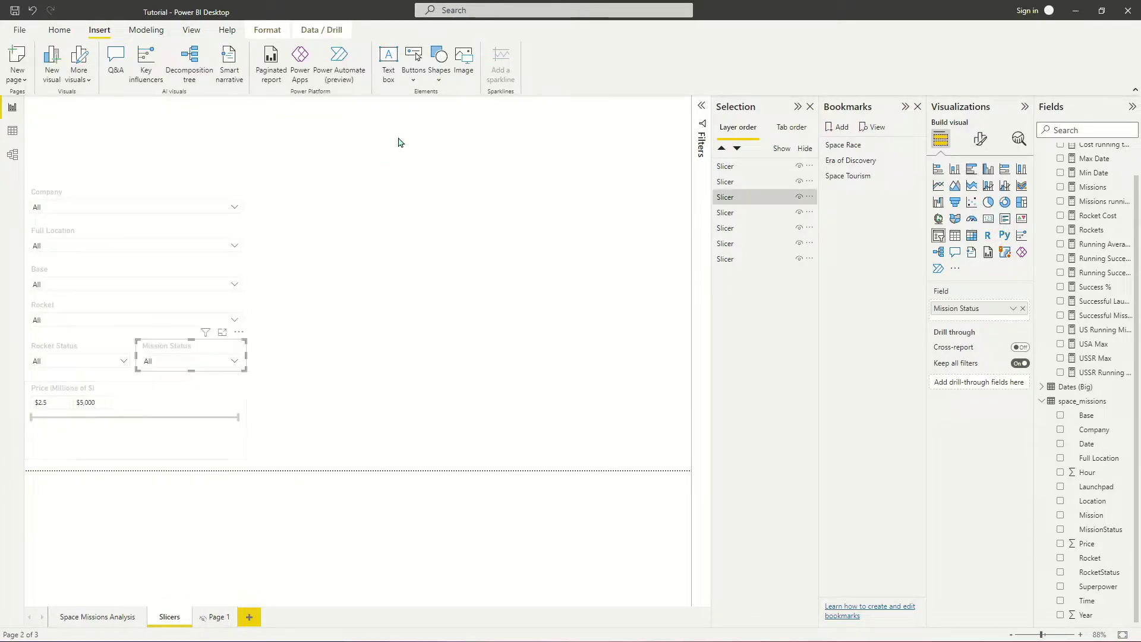
left_click_drag(342, 123, 25, 499)
left_click(98, 616)
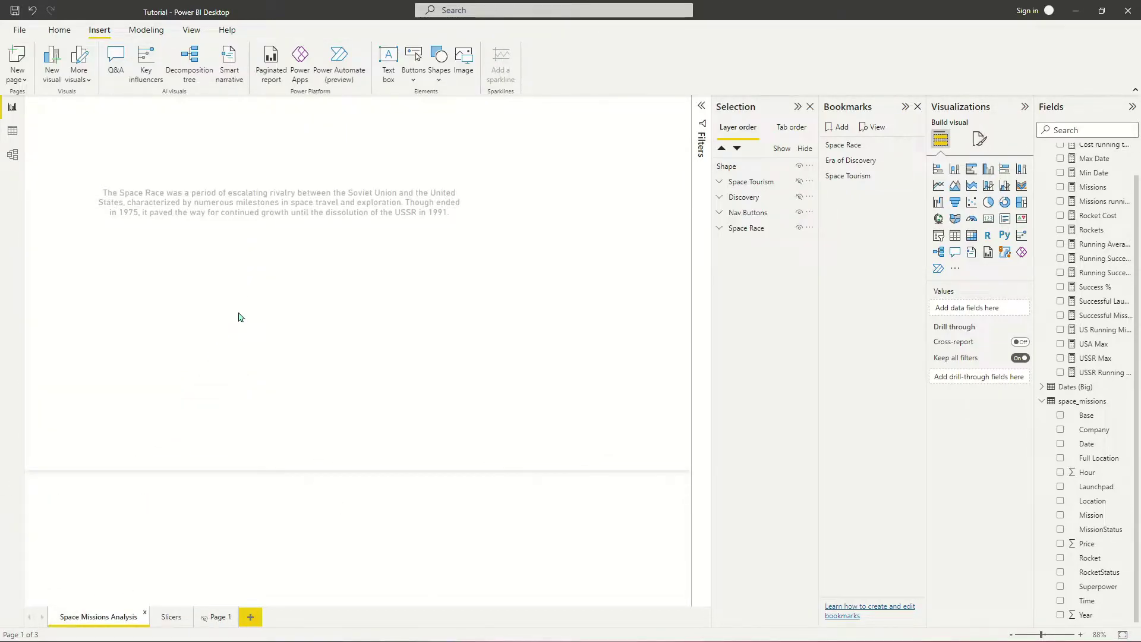
key("ctrl+v")
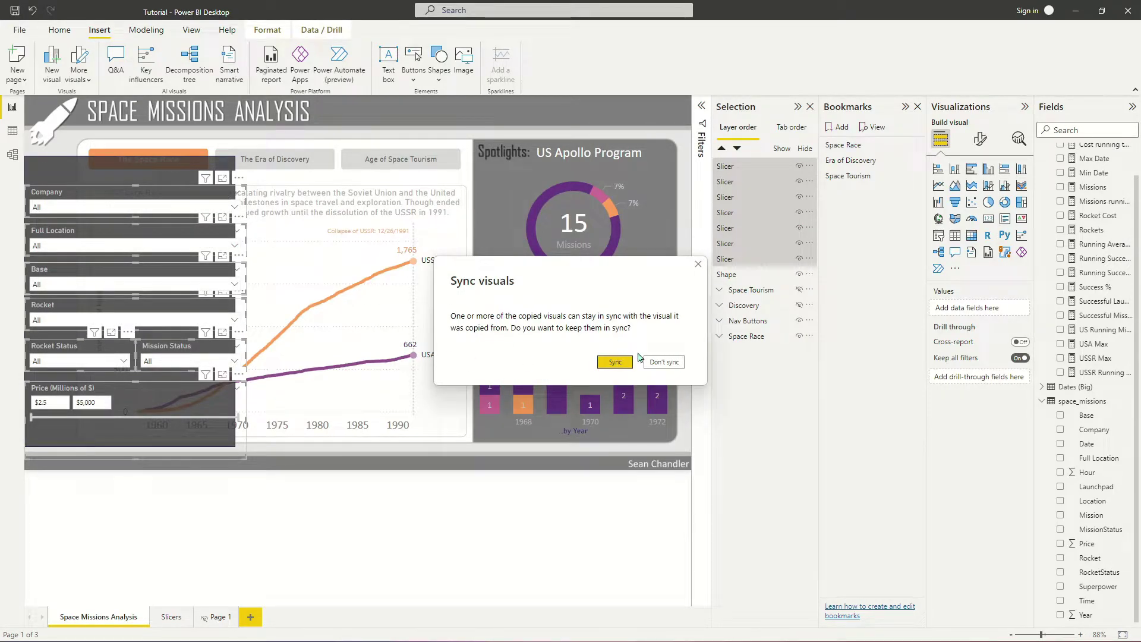
left_click(670, 363)
- Widen the dark rectangle past the slicers' right edge and lower its upper edge to just above the Company slicer
left_click(207, 187)
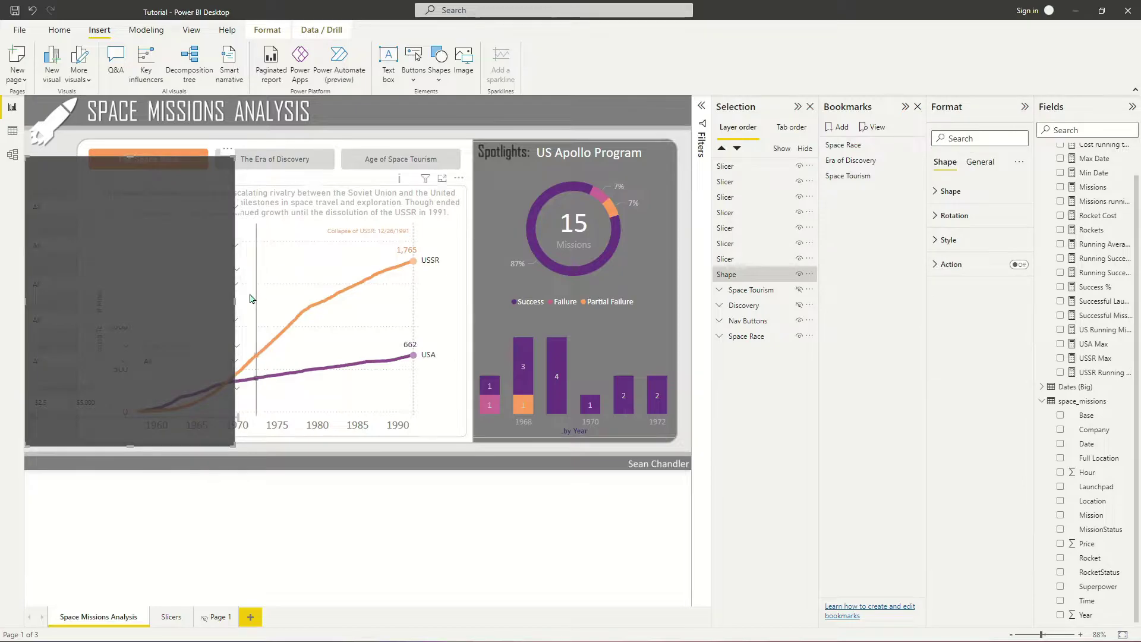
left_click_drag(235, 300, 260, 300)
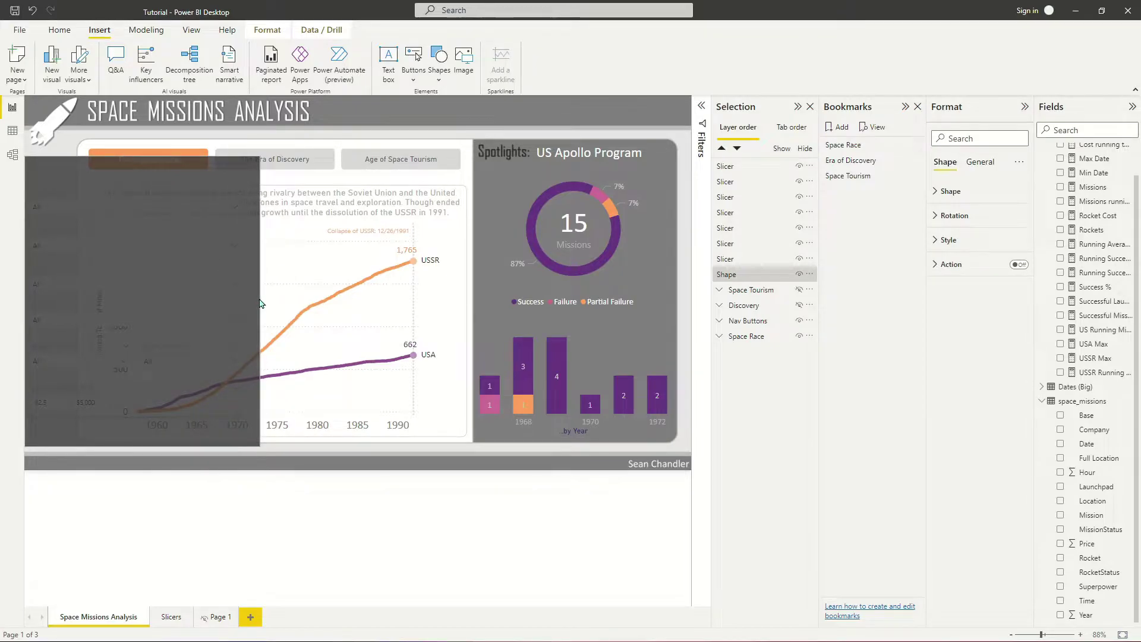
left_click(289, 533)
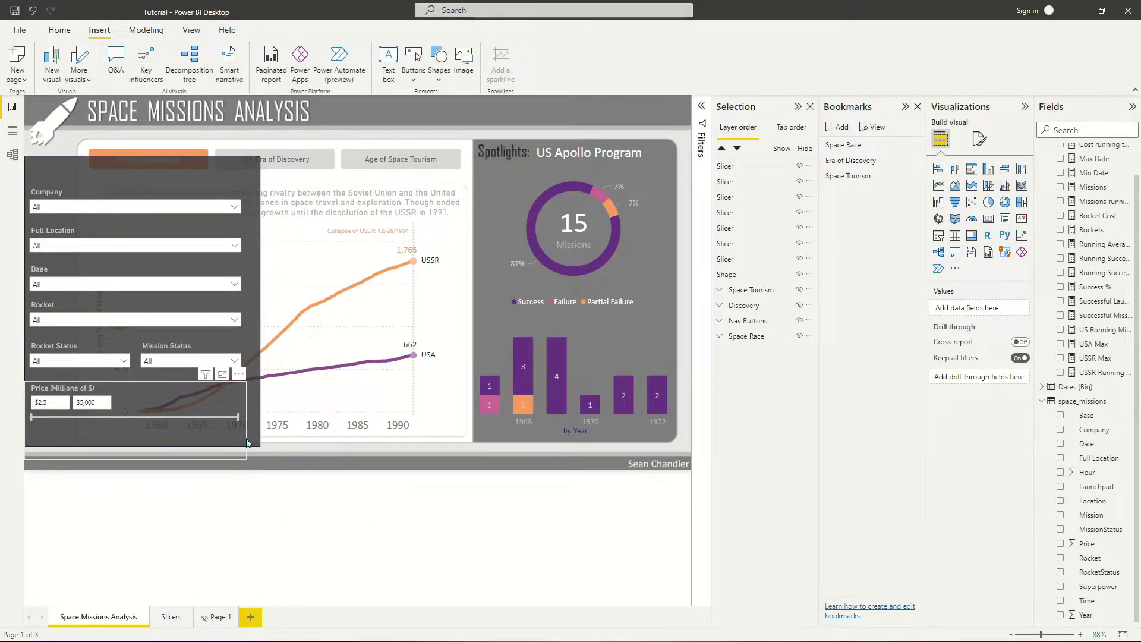
left_click(138, 172)
left_click_drag(142, 155, 155, 178)
left_click(279, 510)
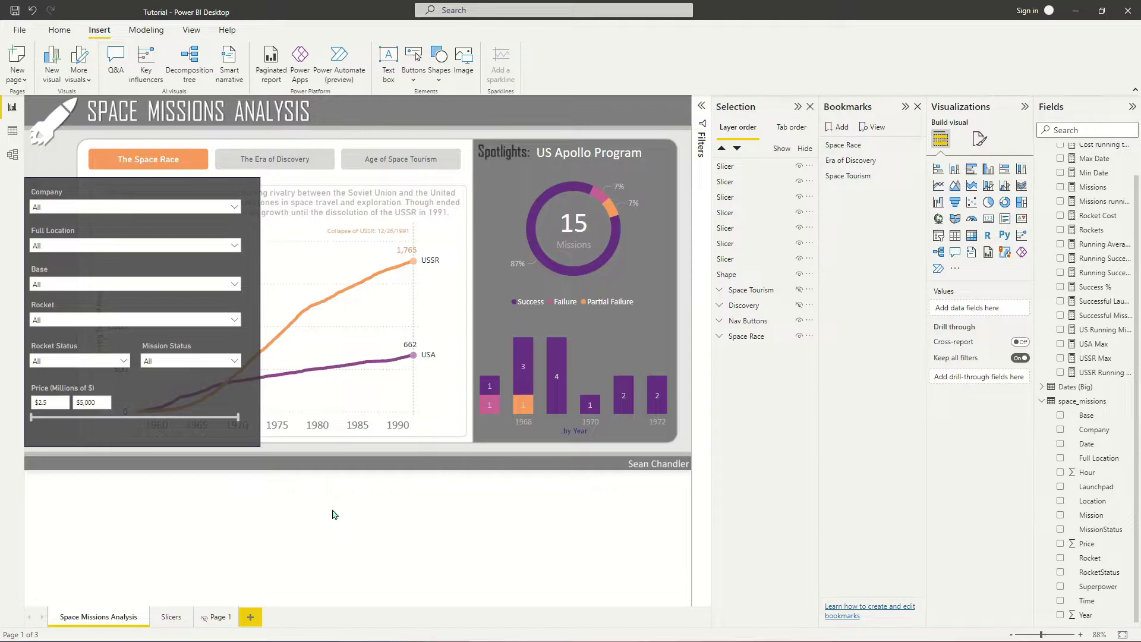
- Select the rectangle together with all its slicers and move them up slightly, keeping them against the page's left edge
left_click_drag(276, 463, 24, 143)
left_click_drag(89, 181, 65, 162)
left_click(230, 589)
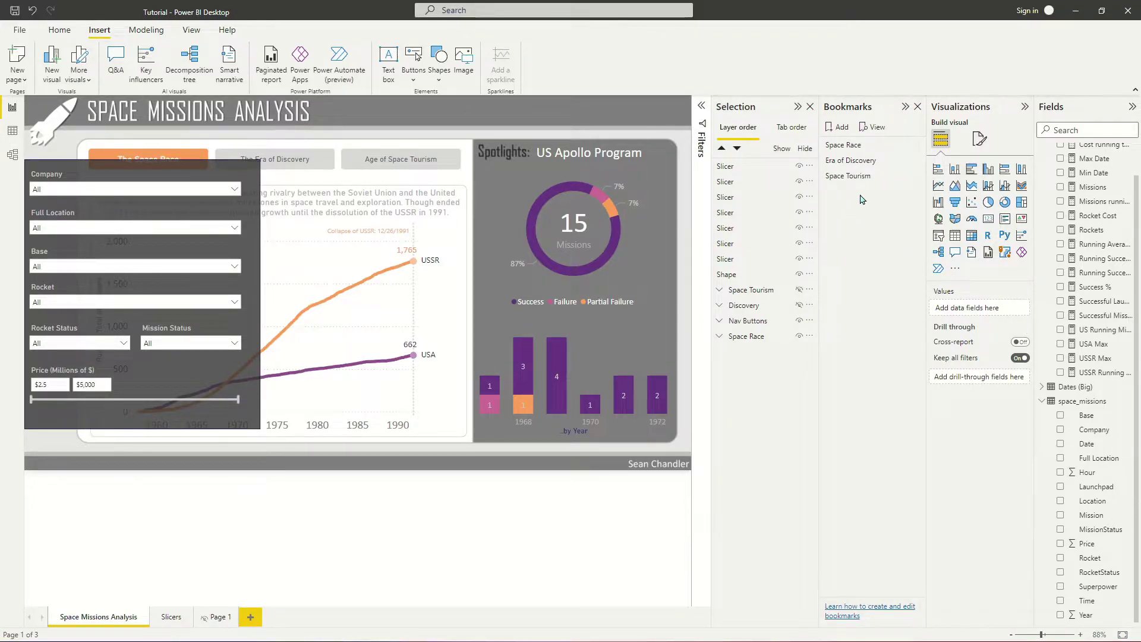
- Add two bookmarks for the current page and name them Opened Slicer Pane and Closed Slicer Pane
left_click(831, 130)
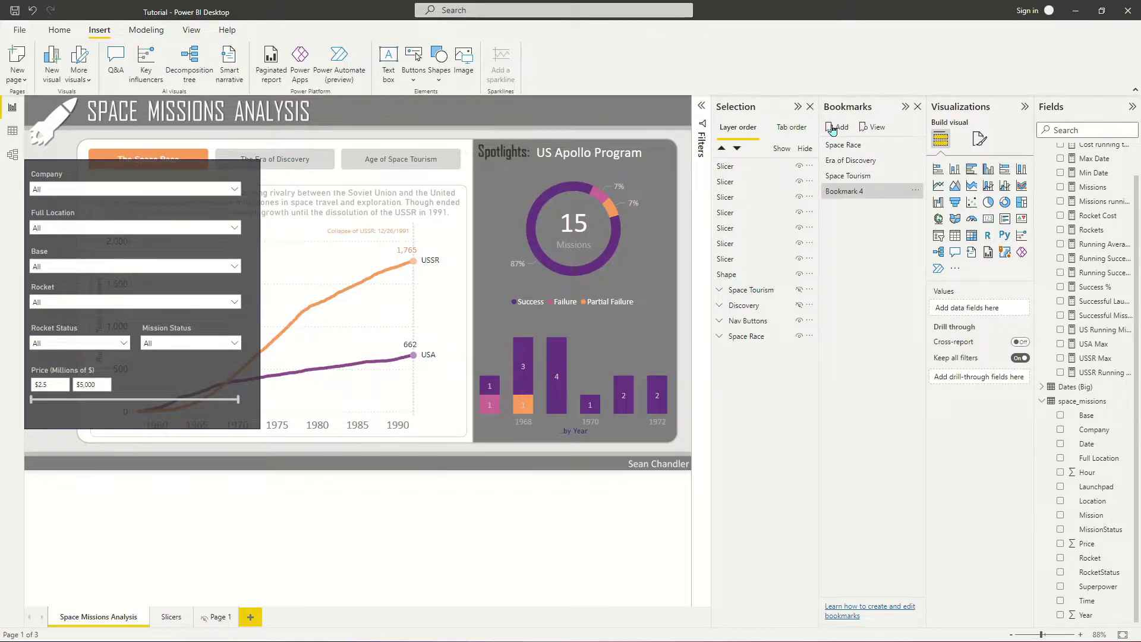
left_click(832, 130)
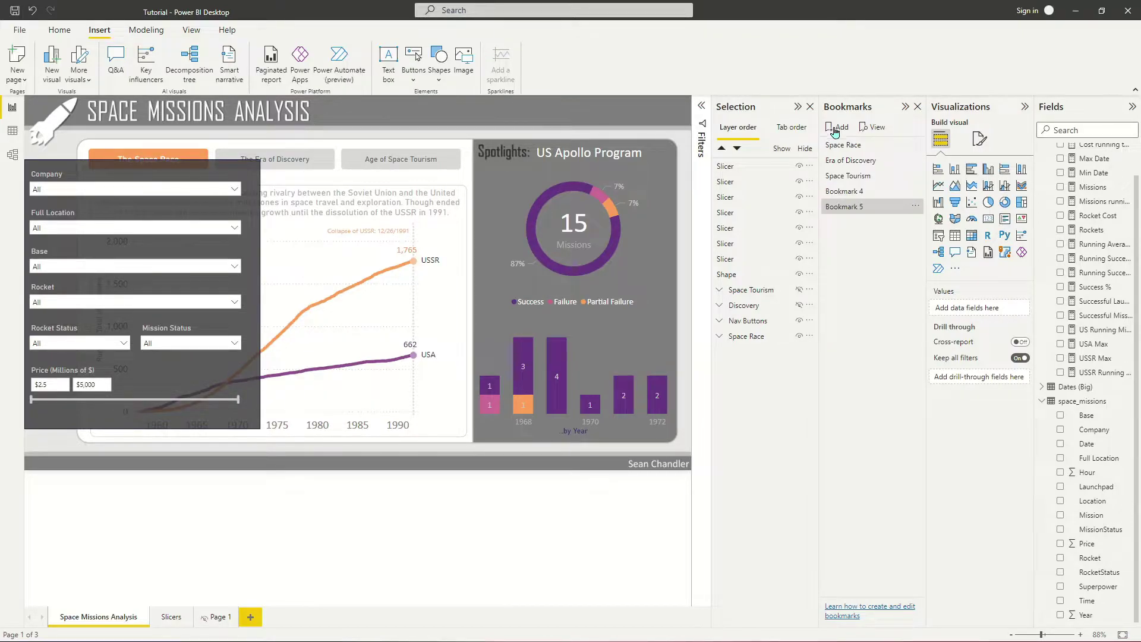
double_click(863, 192)
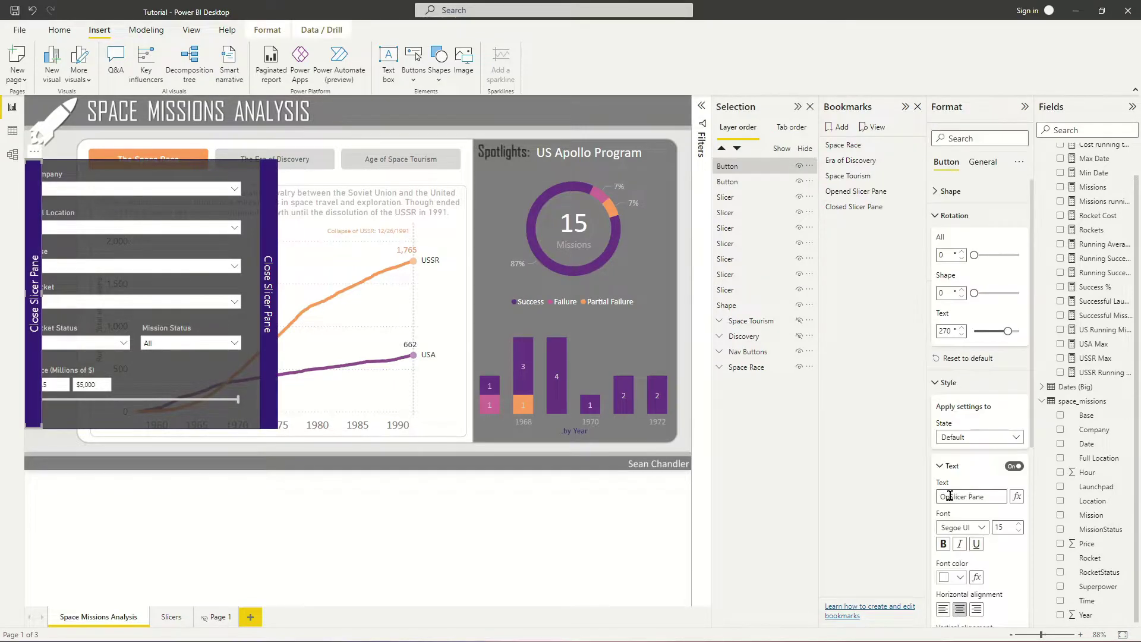
- Set the bookmark action of the Open Slicer Pane button to Opened Slicer Pane
left_click(955, 215)
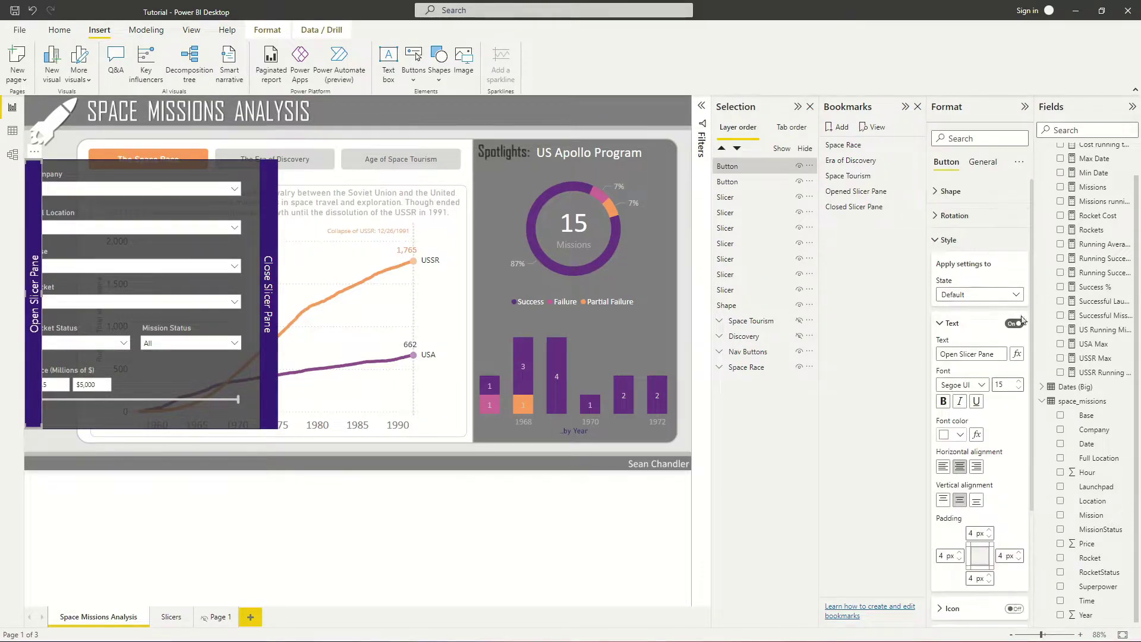
left_click(941, 240)
left_click(951, 263)
left_click(979, 350)
left_click(984, 435)
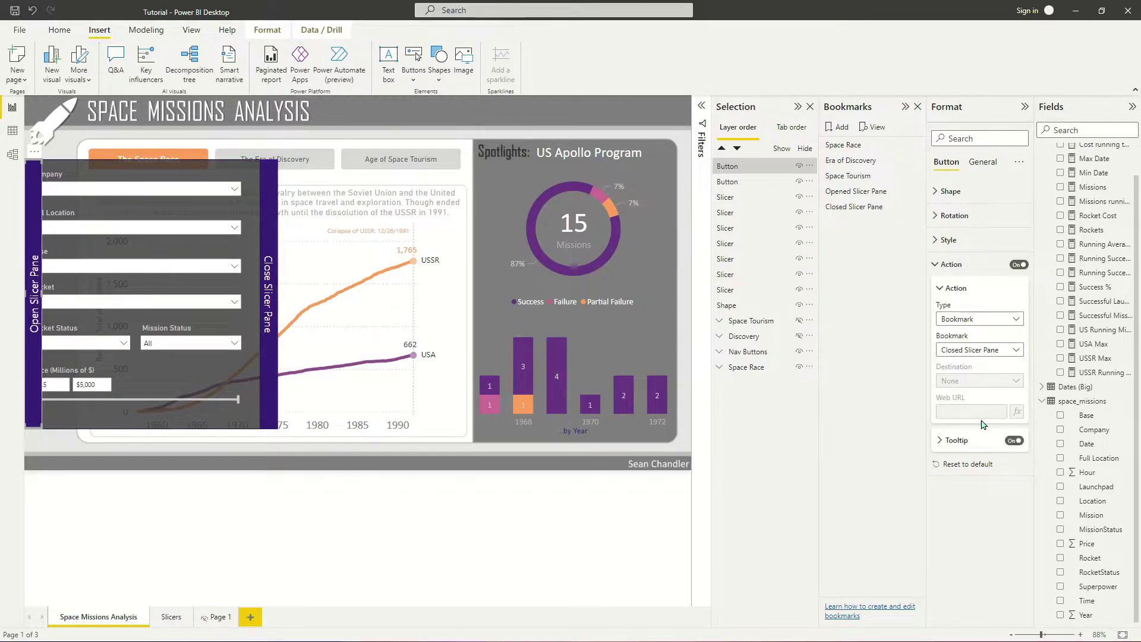
left_click(543, 527)
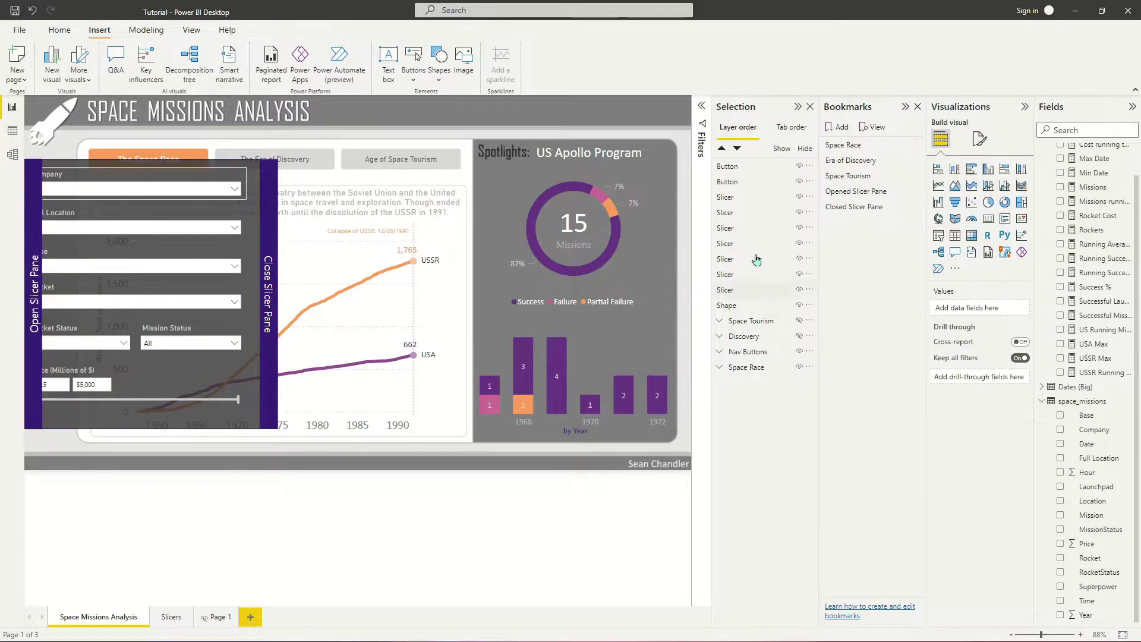
- Check the Opened and Closed Slicer Pane bookmarks and identify which layer belongs to each button
left_click(867, 192)
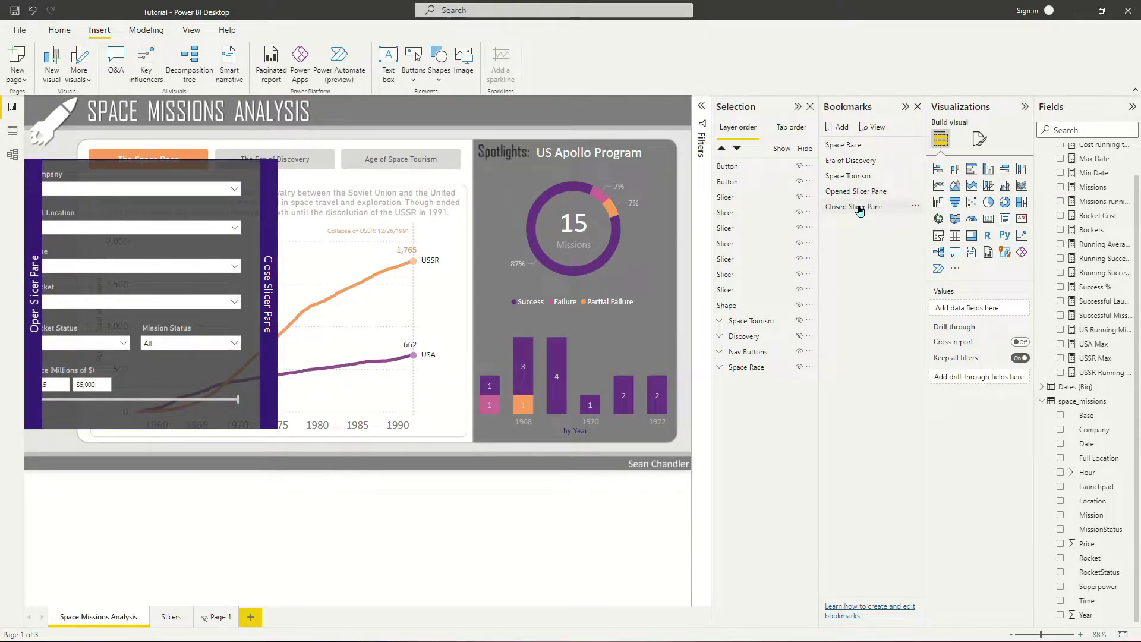
left_click(860, 208)
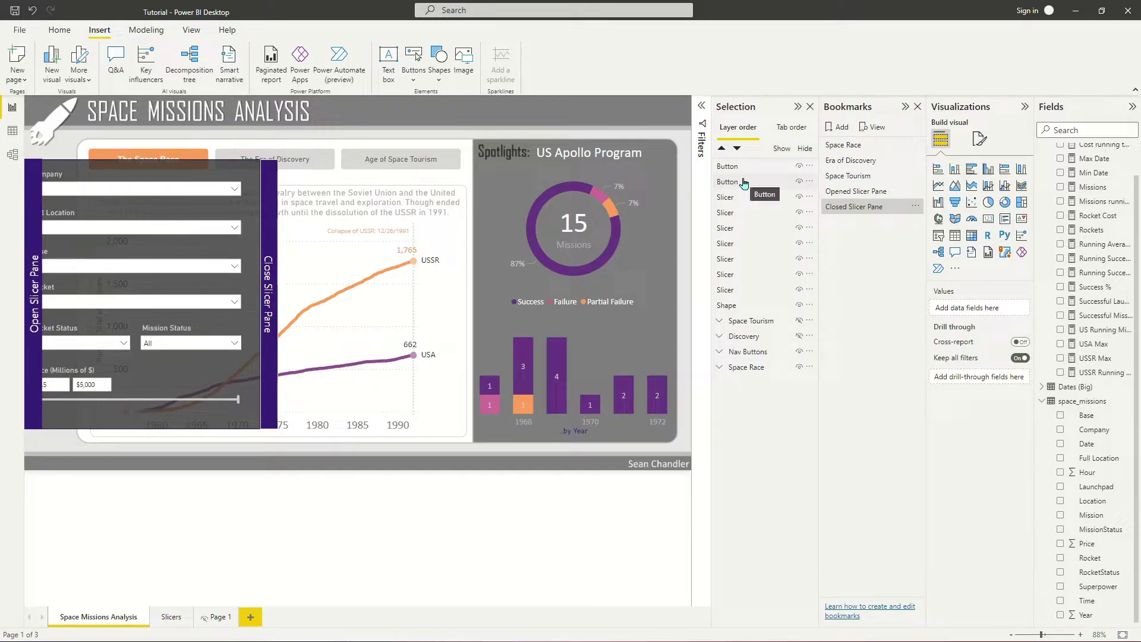
left_click(736, 166)
left_click(733, 182)
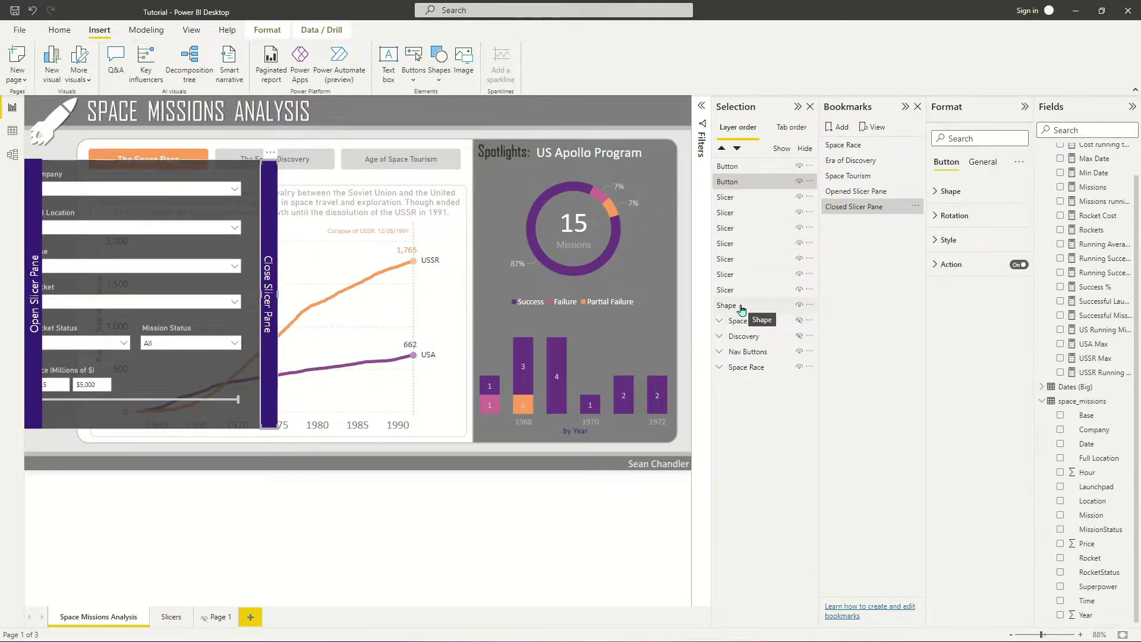
left_click(735, 183)
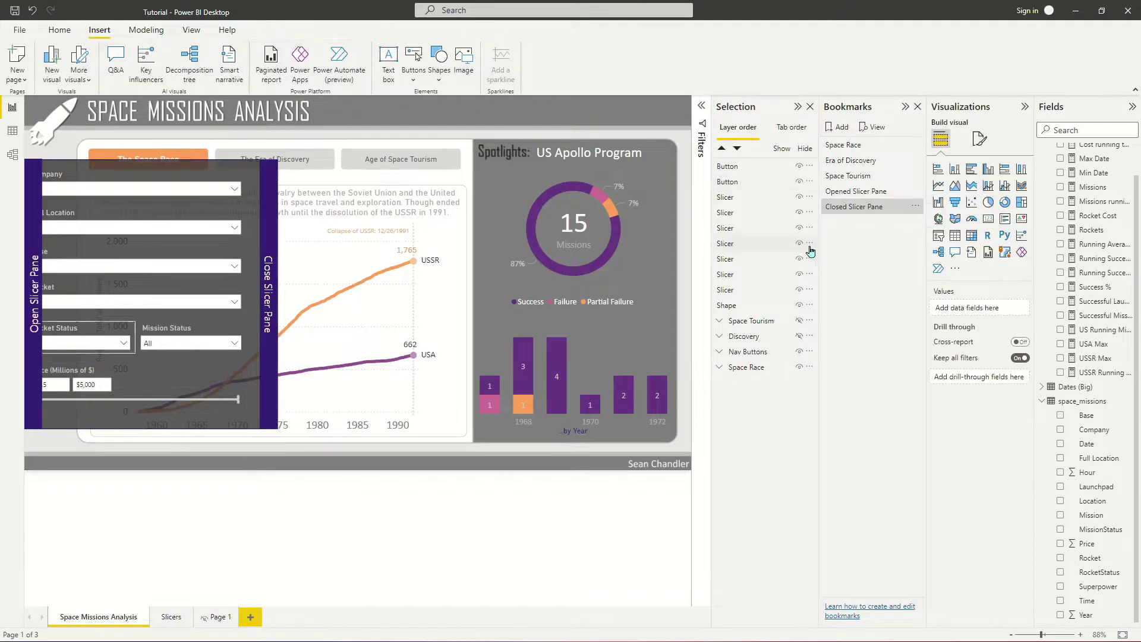
- Group the Close Slicer Pane button, all the slicers and the rectangle shape
left_click(733, 183)
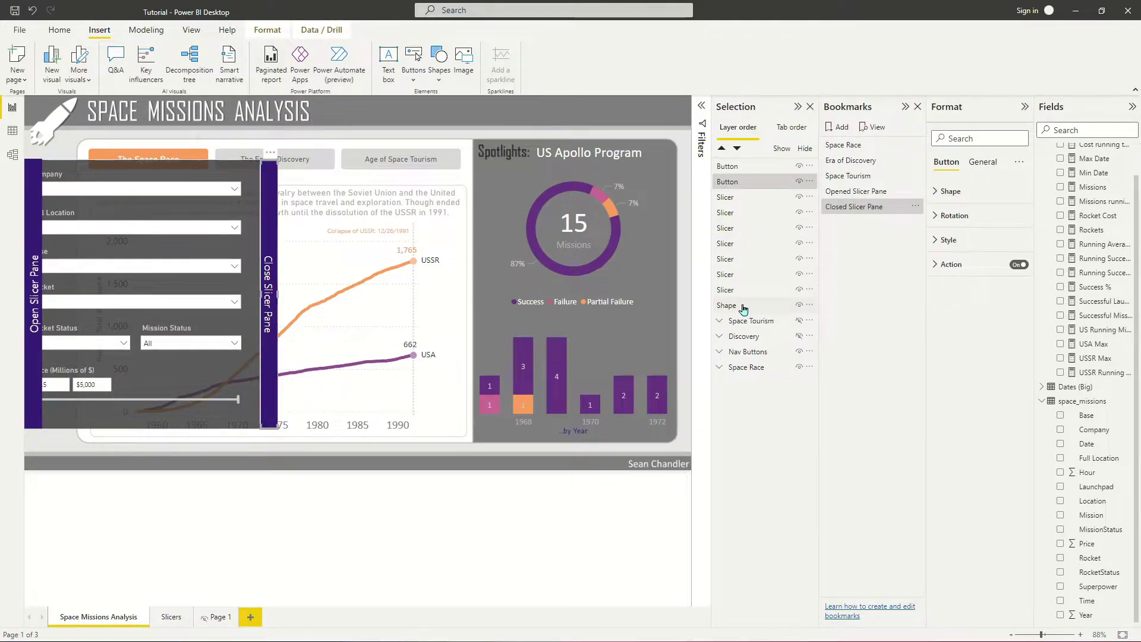
left_click(743, 307, "shift")
right_click(743, 307)
mouse_move(771, 314)
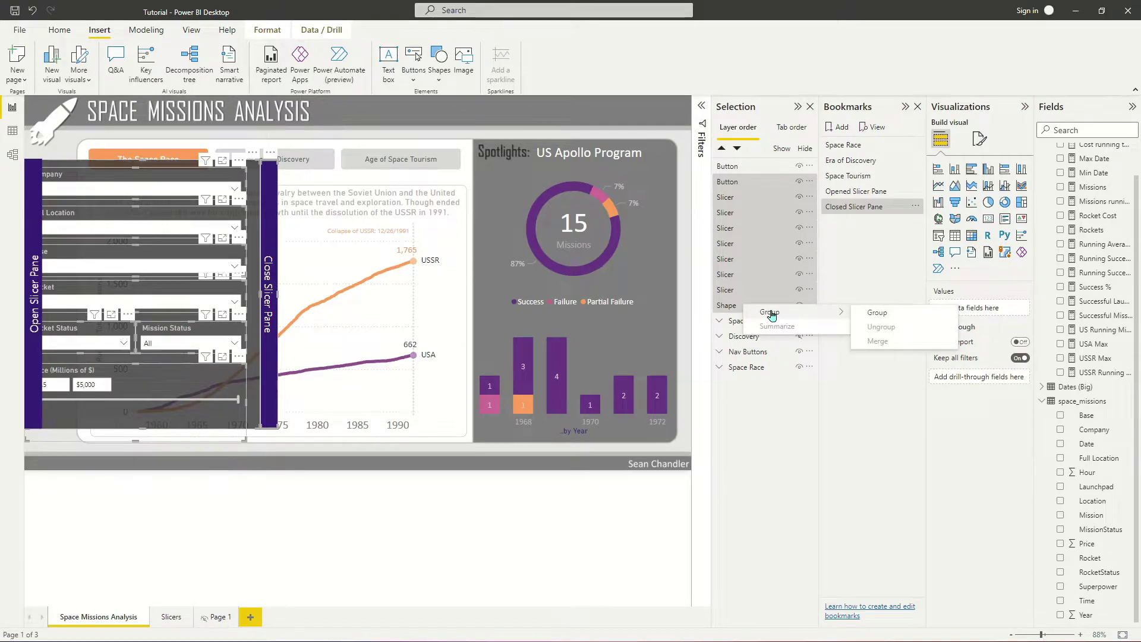
left_click(878, 312)
- Rename the new group of slicer panel elements as Slicer Pane
double_click(741, 166)
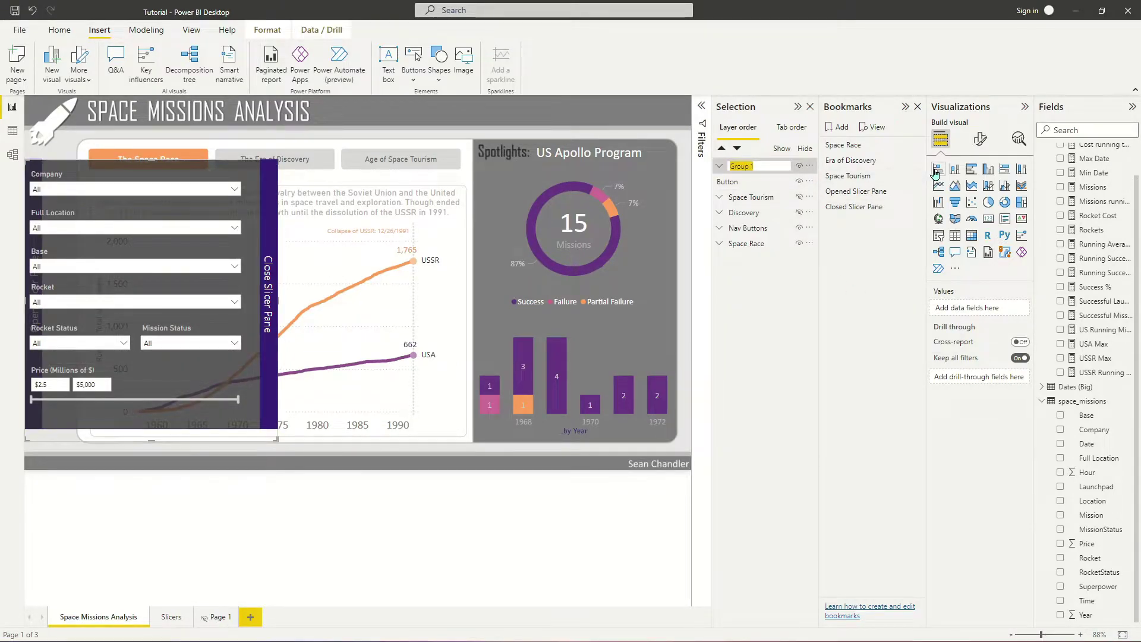
type("Sli")
key("BackSpace")
key("BackSpace")
type("licer Pane")
key("Return")
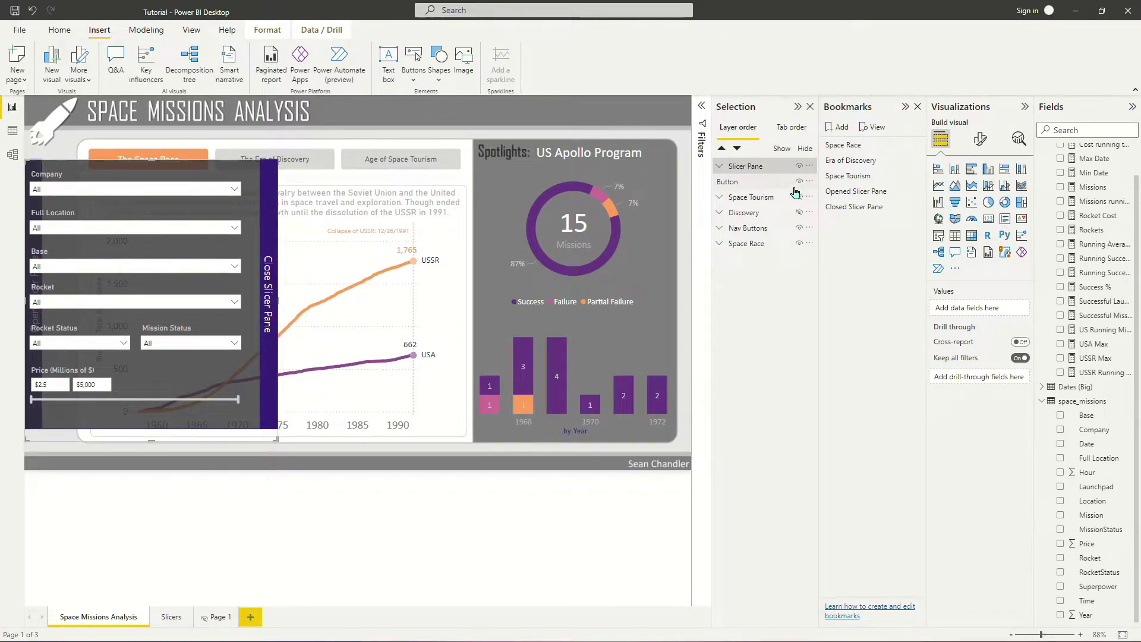
- Hide the Open Slicer Pane button and update the Opened Slicer Pane bookmark with that view
left_click(739, 168)
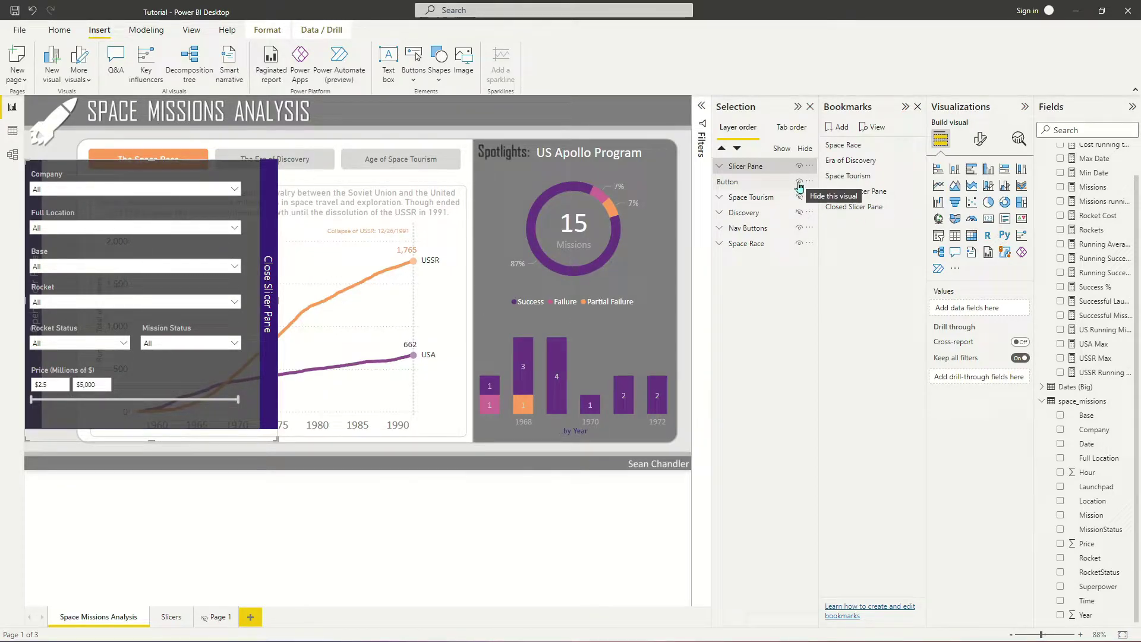
left_click(799, 184)
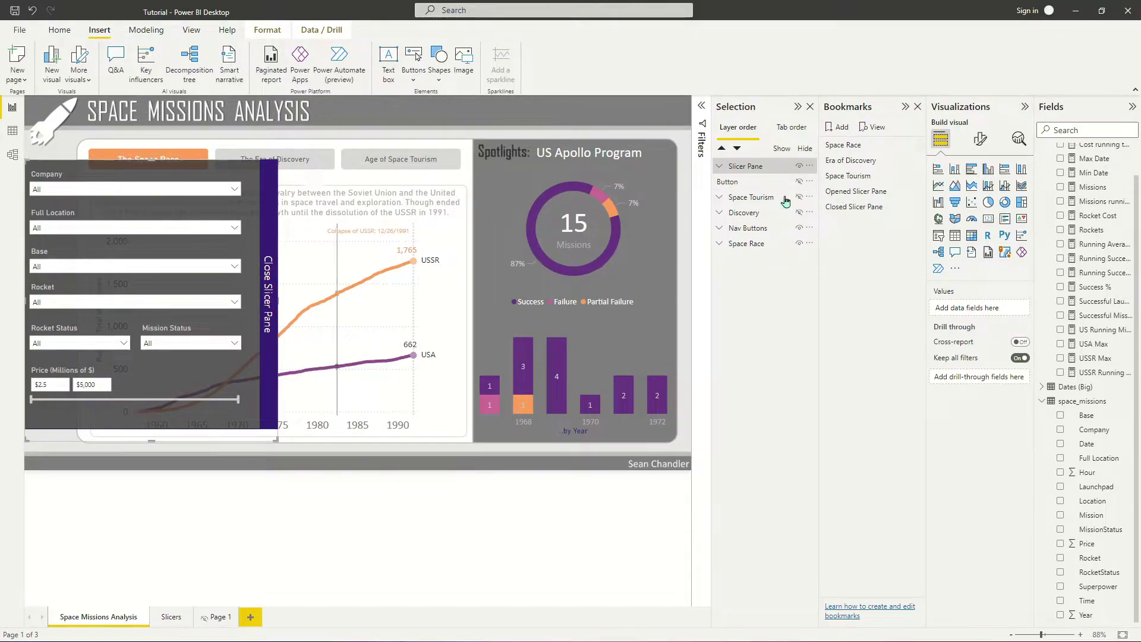
left_click(799, 182)
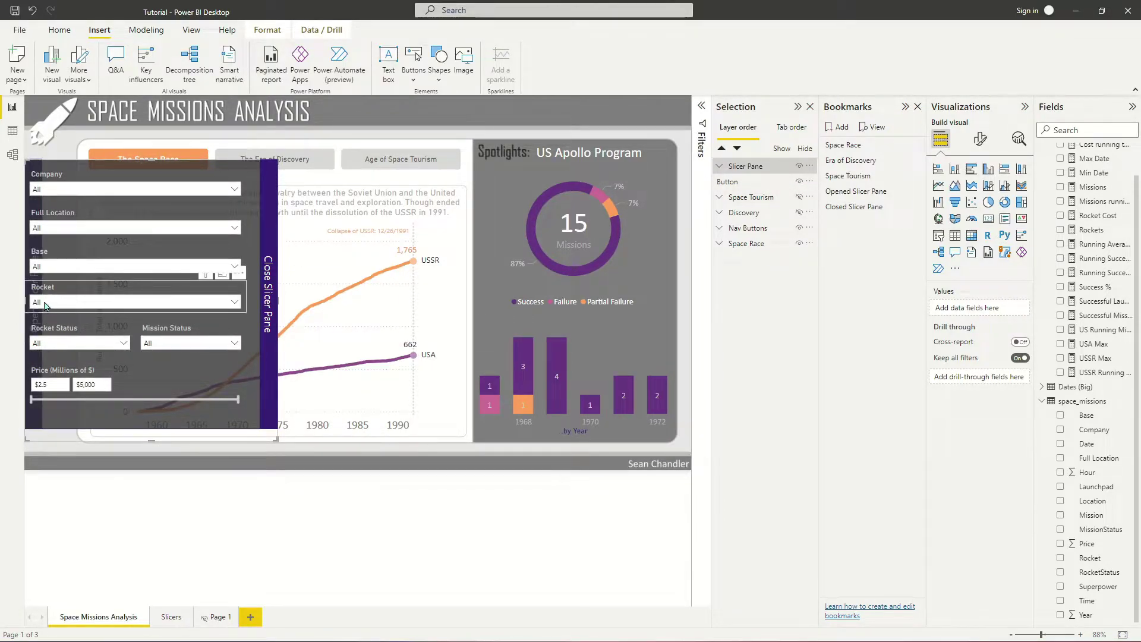
left_click(799, 182)
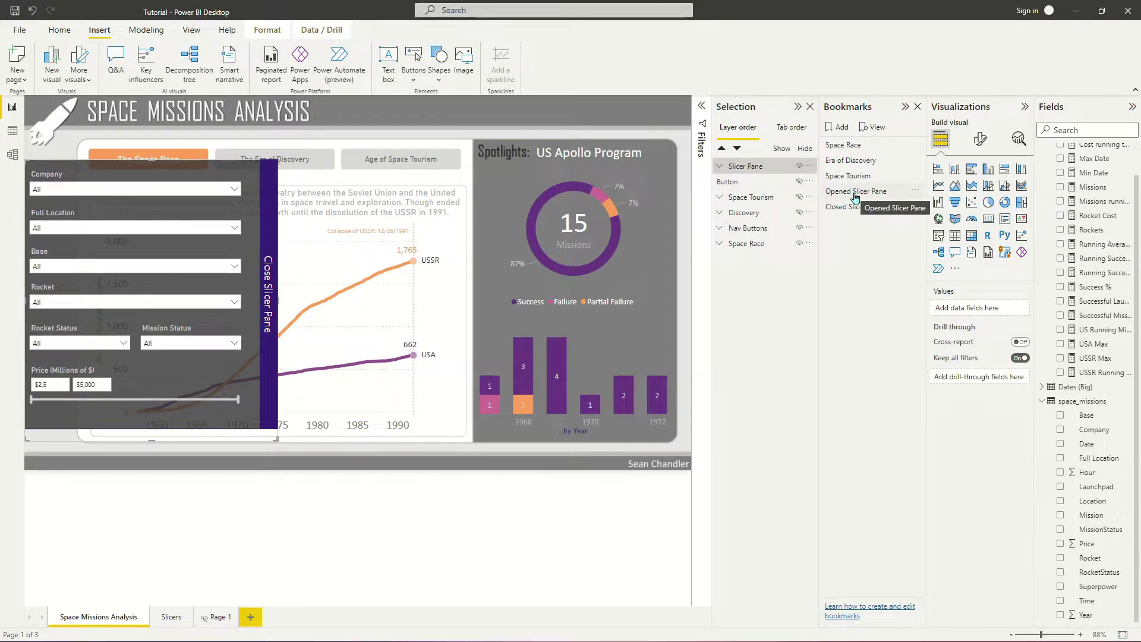
left_click(915, 190)
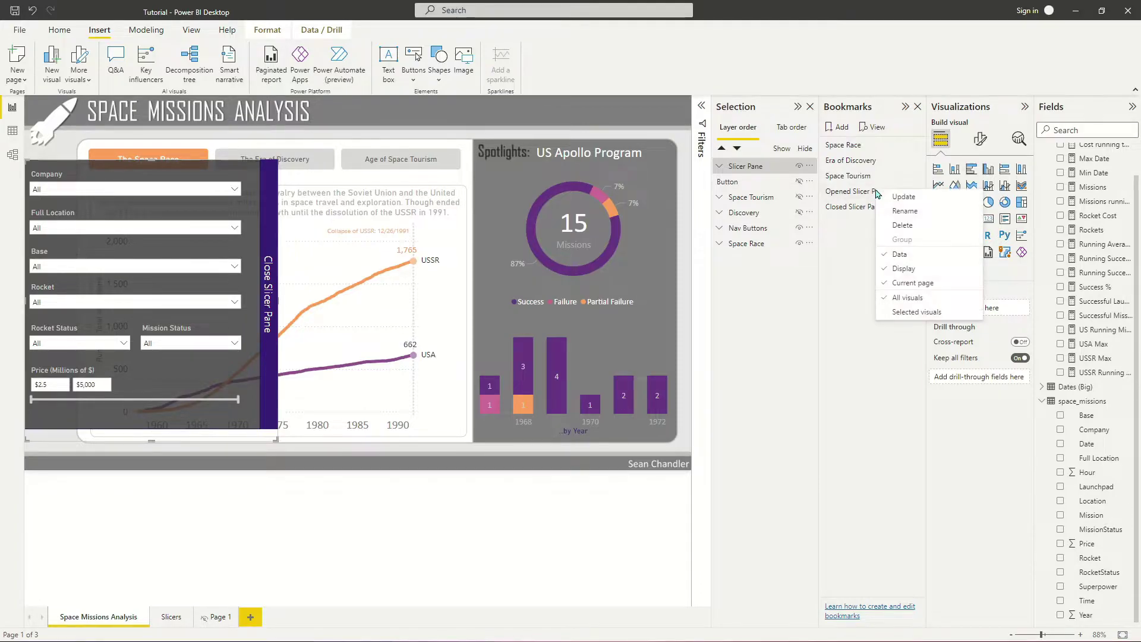
left_click(923, 199)
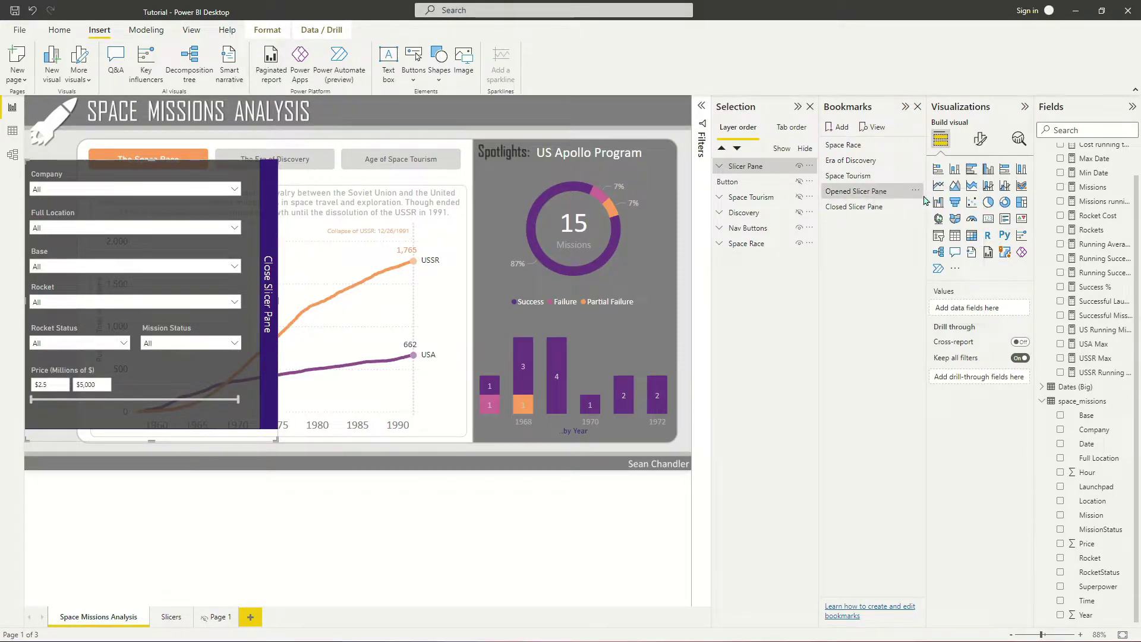
- From the Closed Slicer Pane bookmark, hide the button, slicers and shape inside the Slicer Pane group, and update that bookmark
left_click(890, 206)
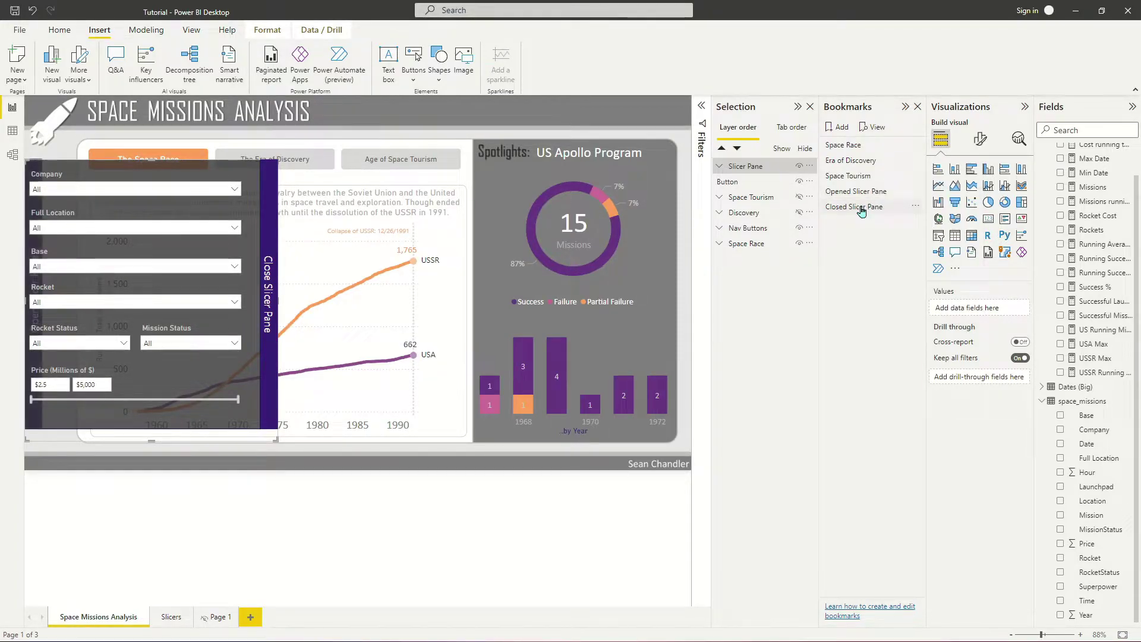
left_click(725, 167)
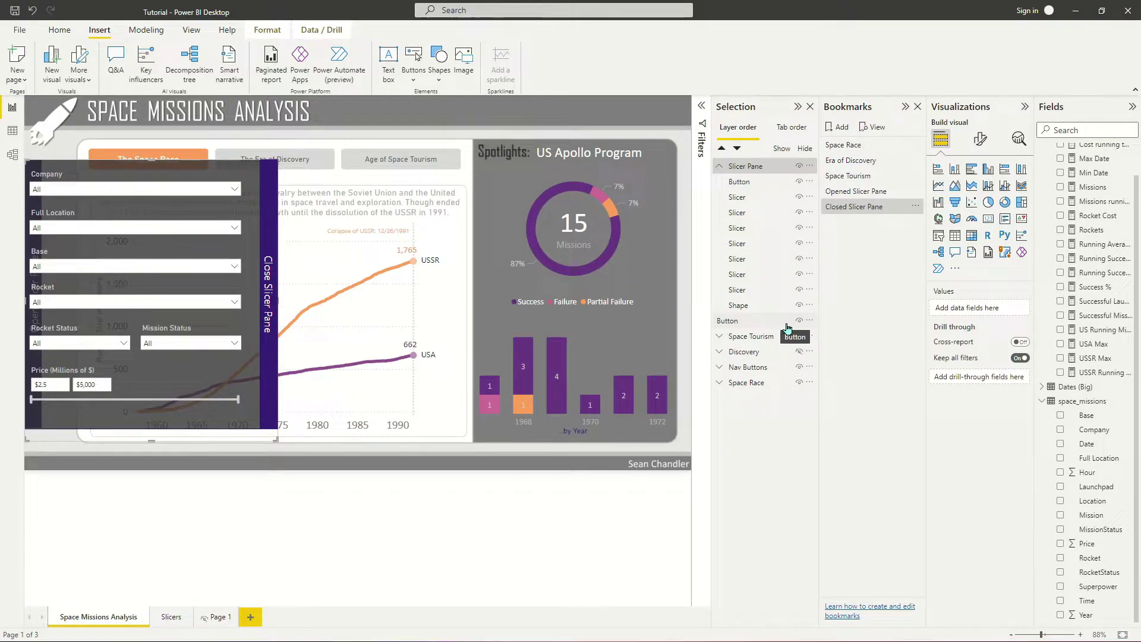
left_click(799, 181)
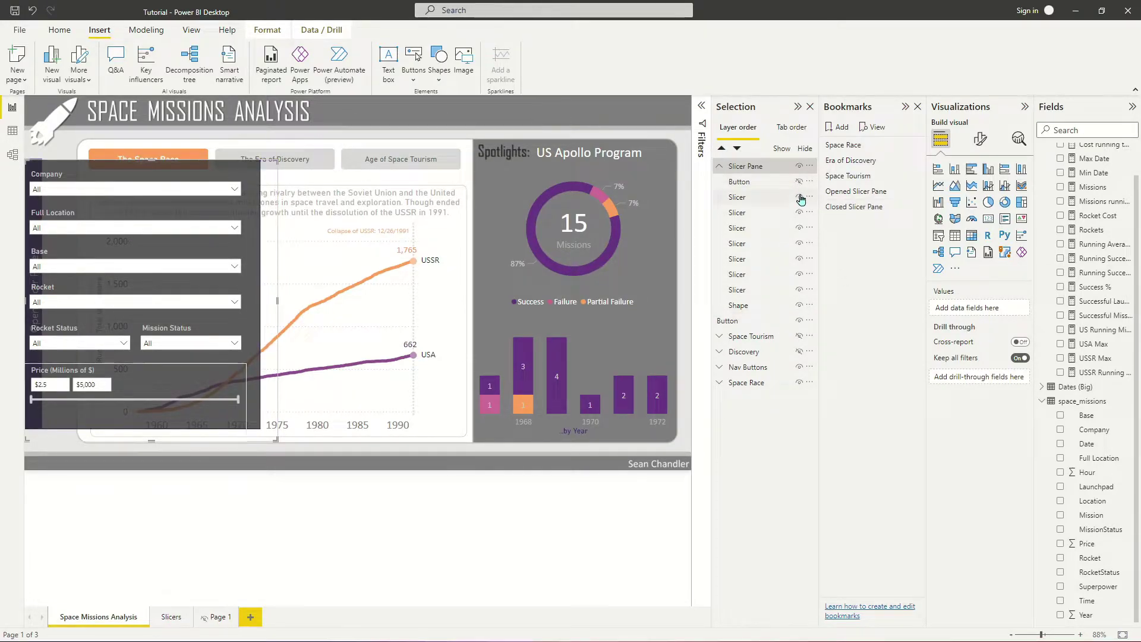
left_click(798, 197)
left_click(799, 212)
left_click(798, 228)
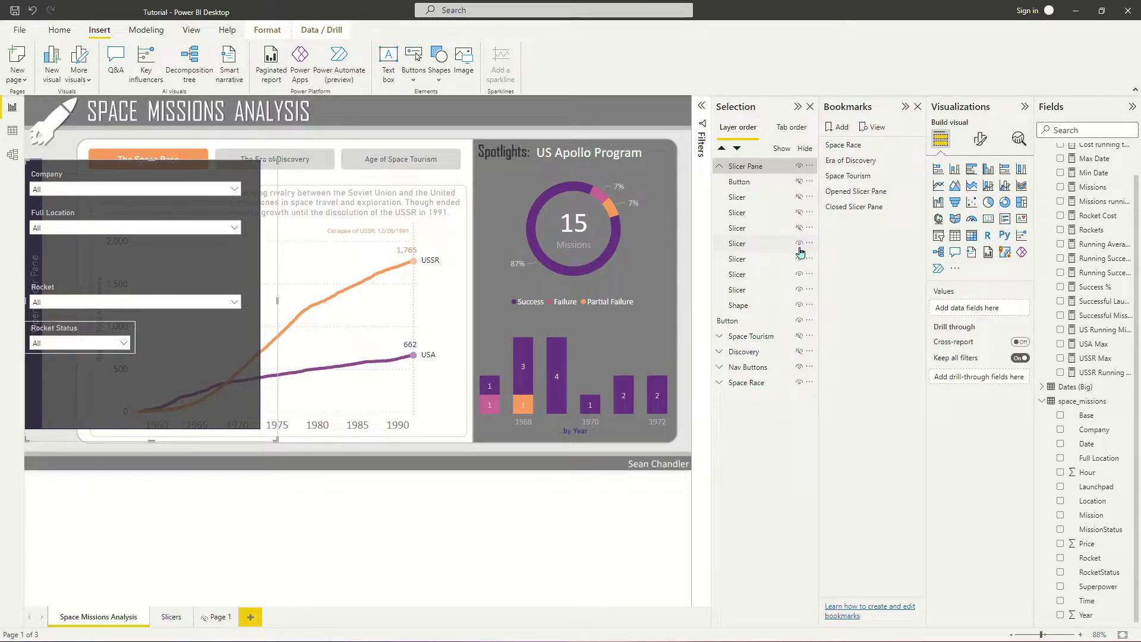
left_click(800, 245)
left_click(799, 244)
left_click(800, 260)
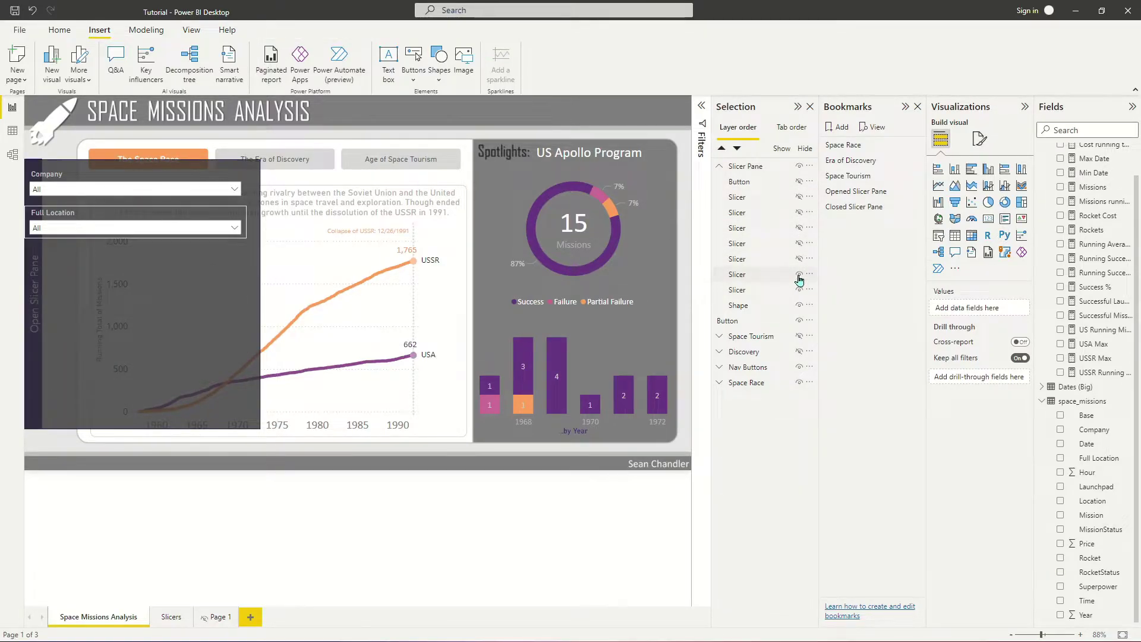
left_click(799, 274)
left_click(799, 289)
left_click(799, 305)
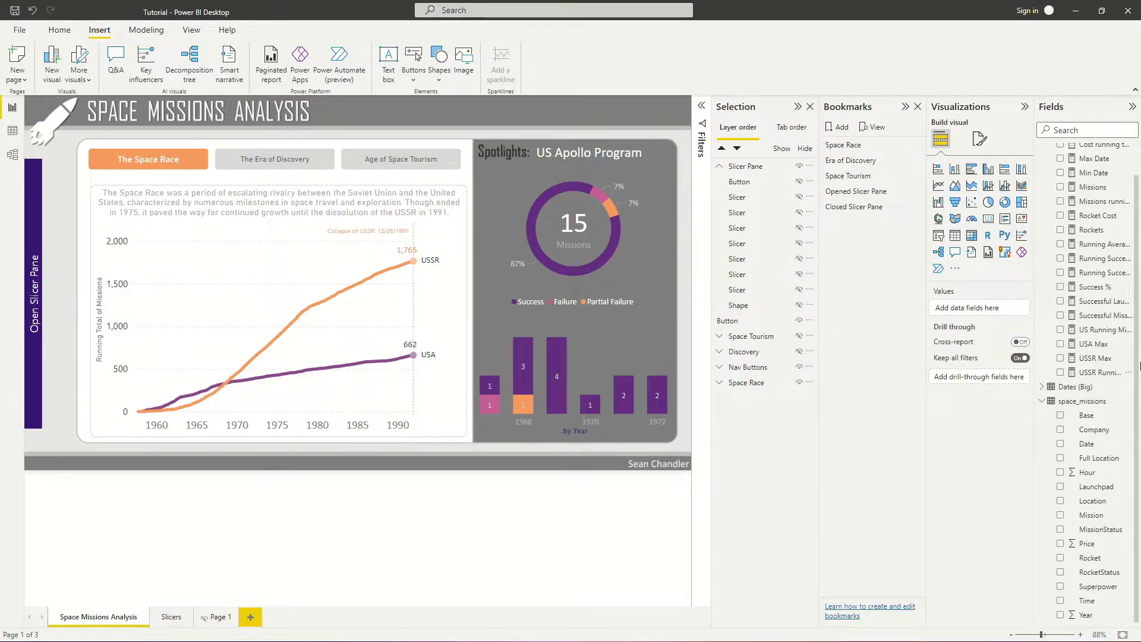
right_click(867, 206)
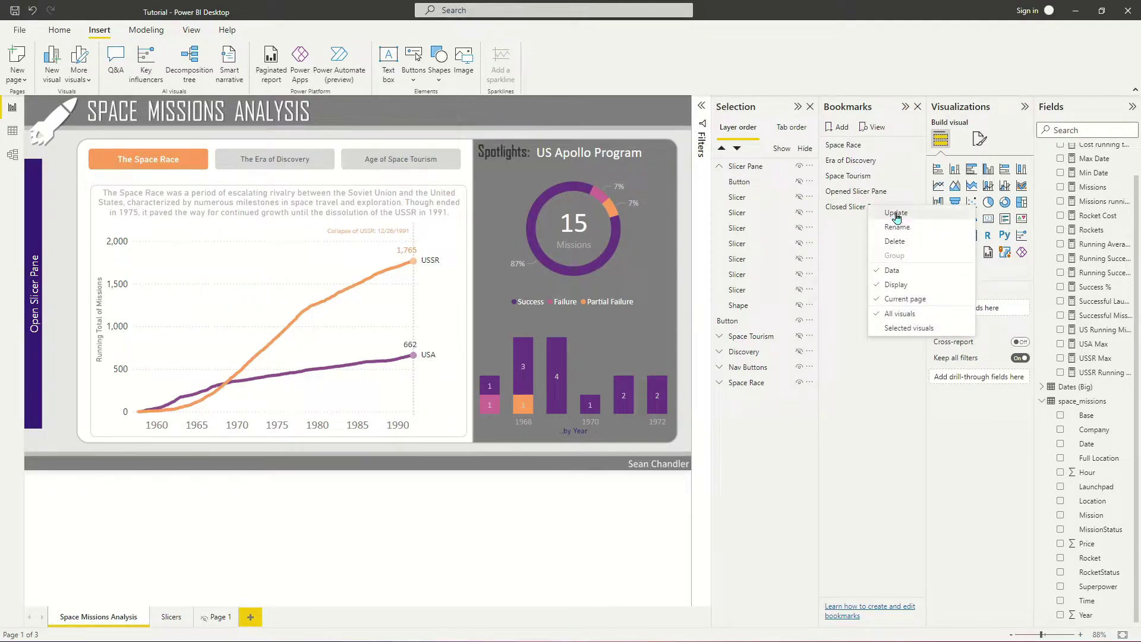
left_click(894, 215)
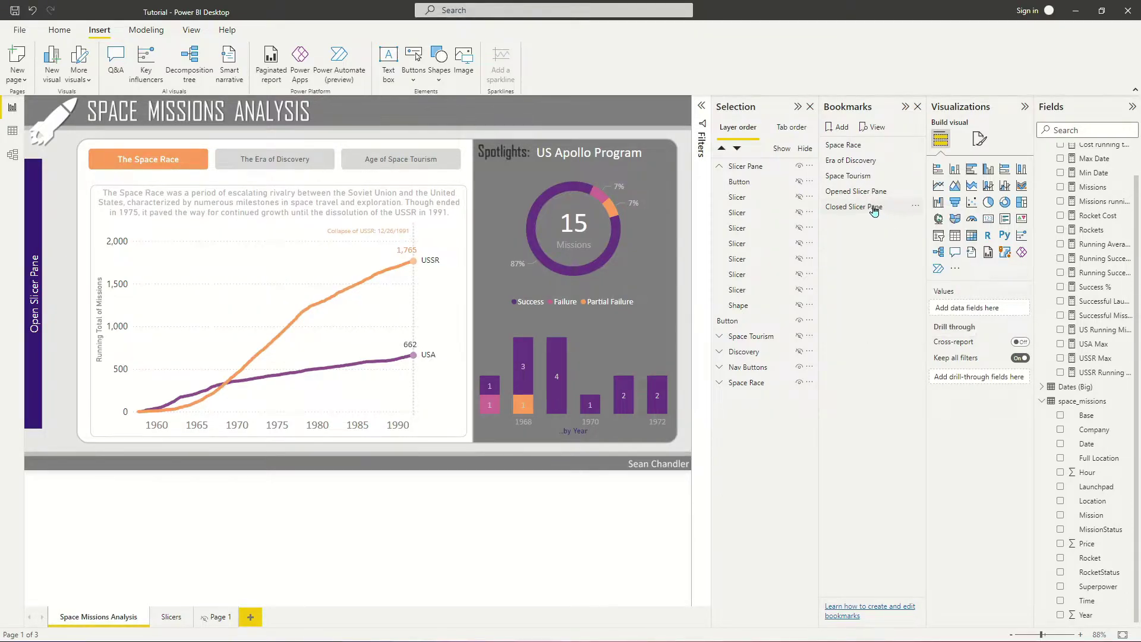
- Test the Open Slicer Pane and Close Slicer Pane buttons by opening, closing and reopening the panel
left_click(33, 333, "ctrl")
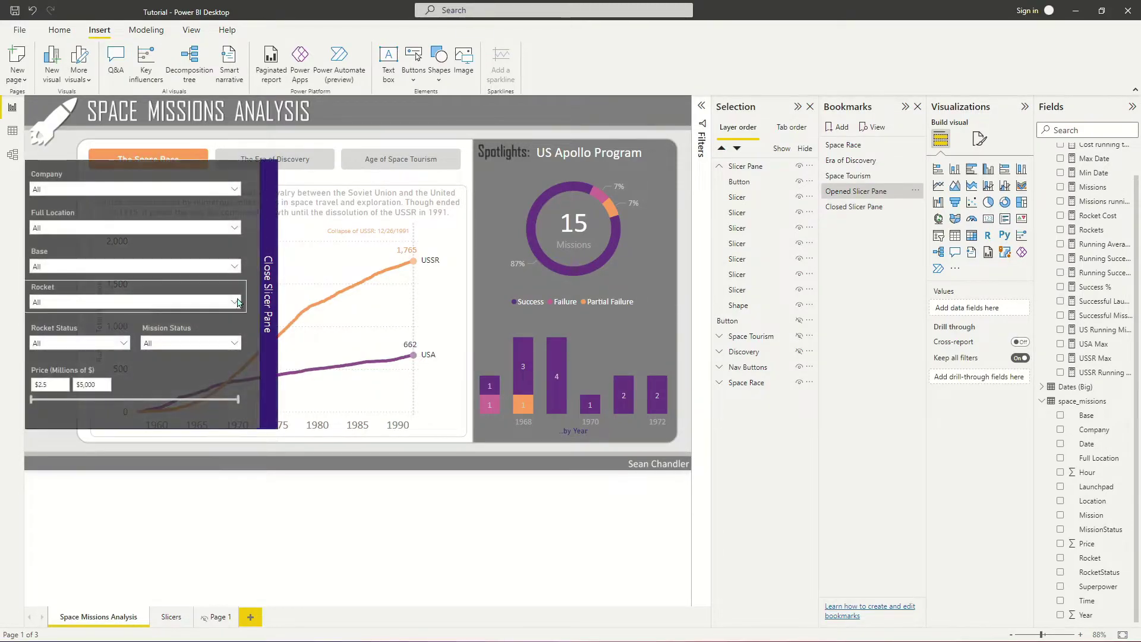
left_click(268, 306, "ctrl")
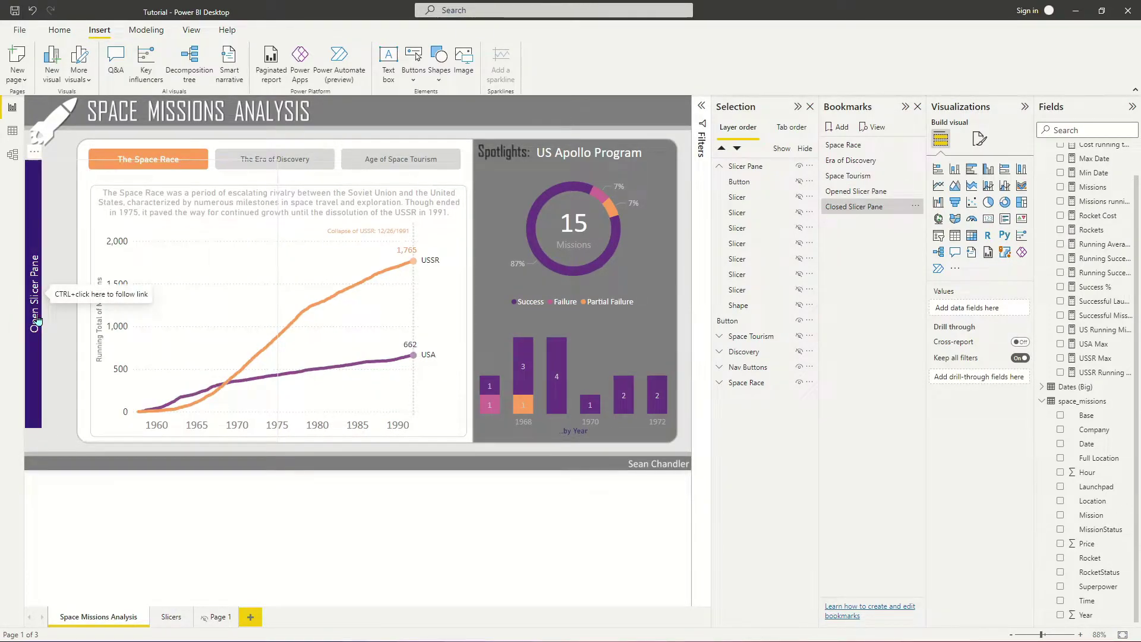
left_click(34, 291, "ctrl")
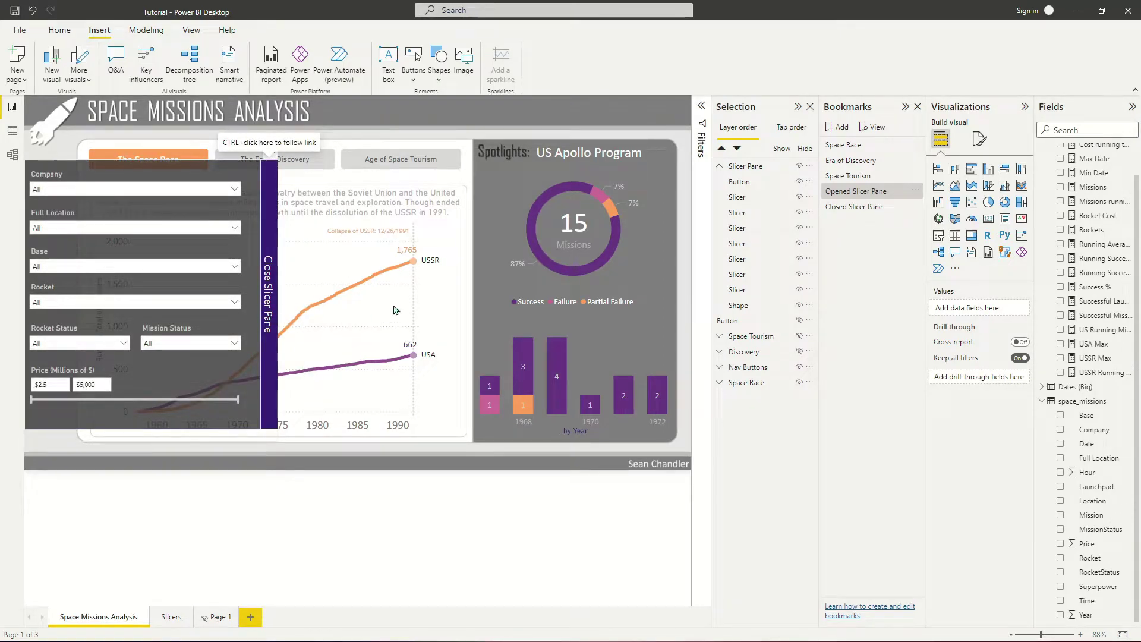
- Review the Opened Slicer Pane bookmark's options and browse the company list in the Company slicer
left_click(915, 190)
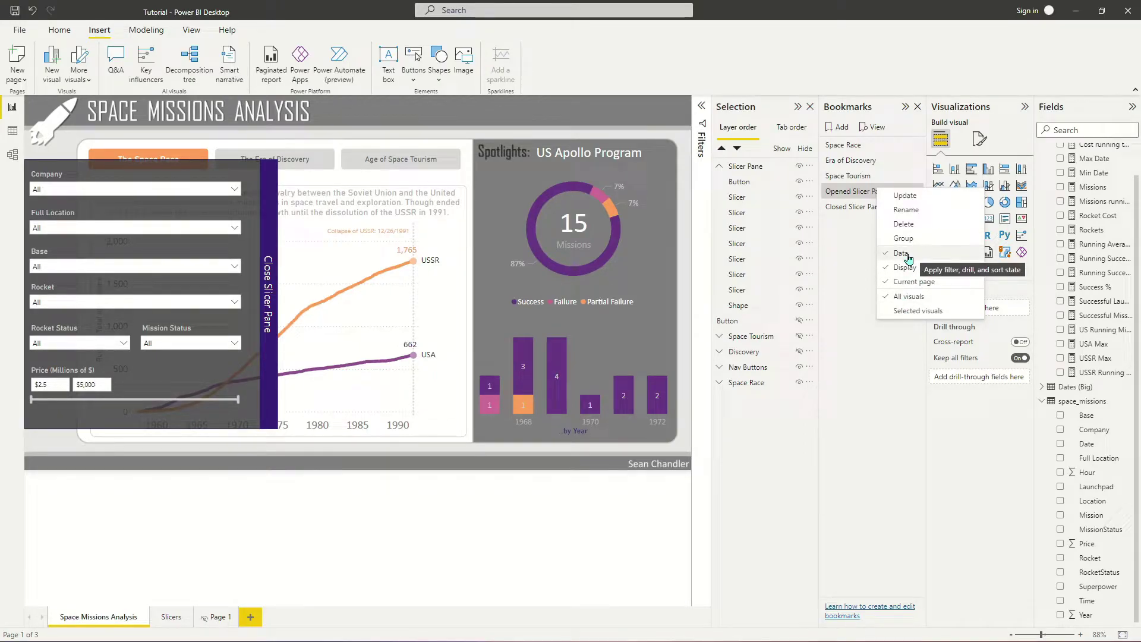
left_click(104, 189)
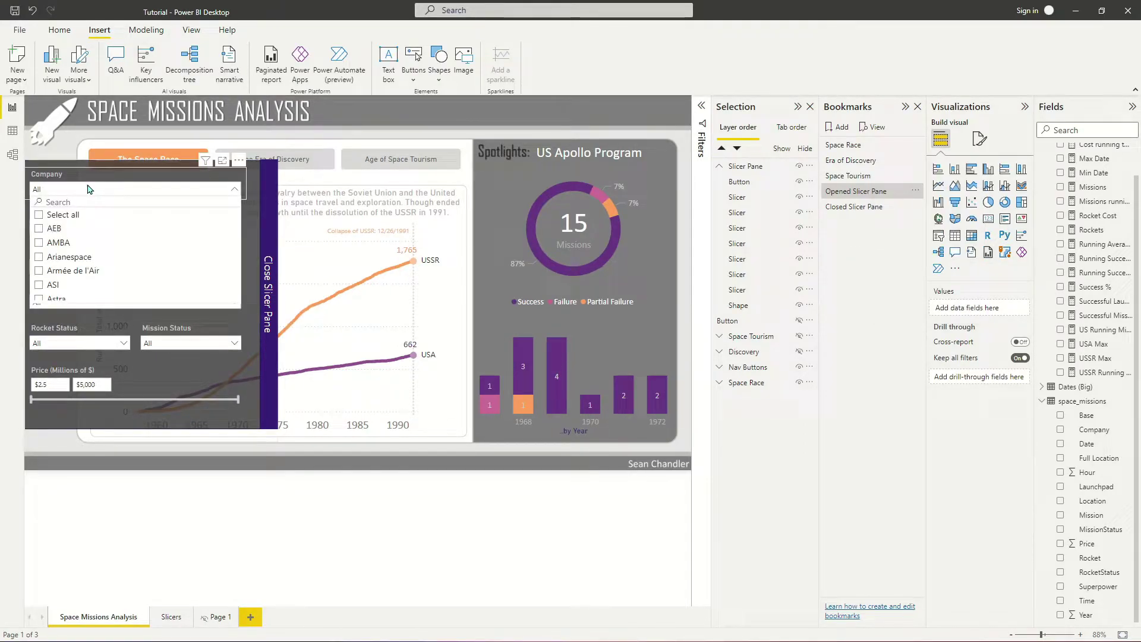
right_click(869, 191)
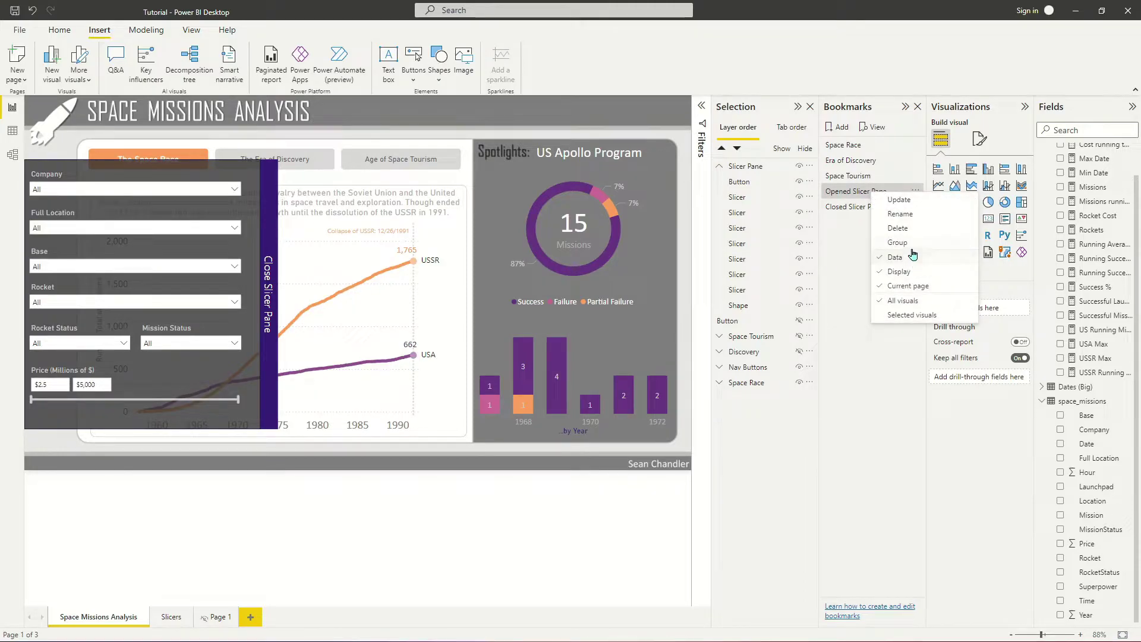
left_click(132, 189)
scroll(110, 231, "down", 5)
scroll(110, 250, "down", 10)
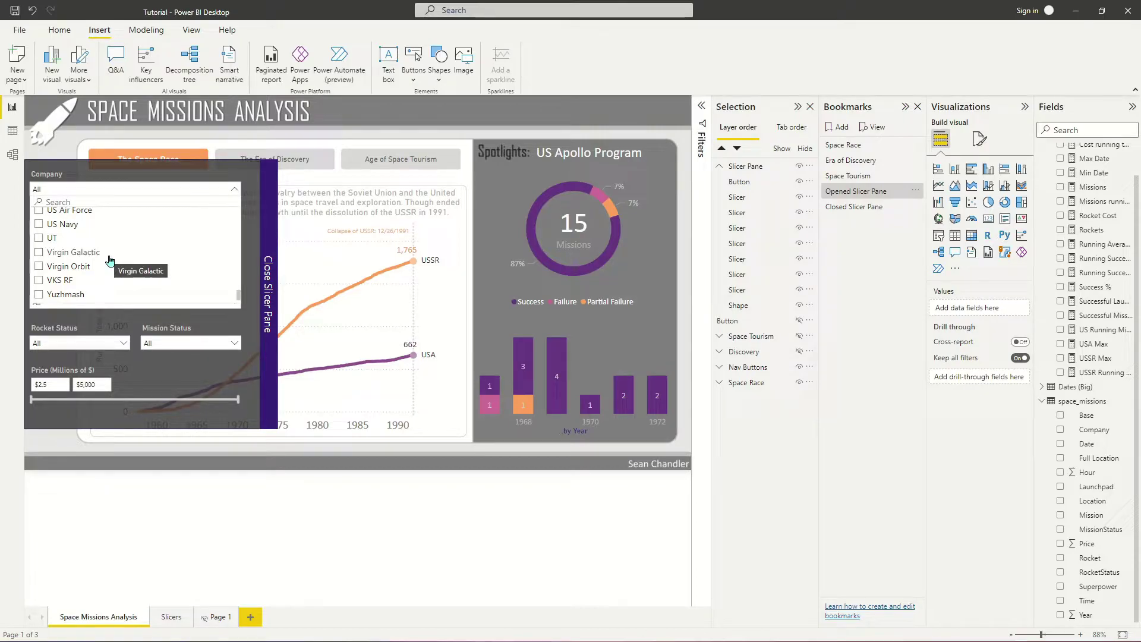
- Select US Air Force in the Company slicer, and close and reopen the slicer panel to test whether the filter persists
left_click(82, 213)
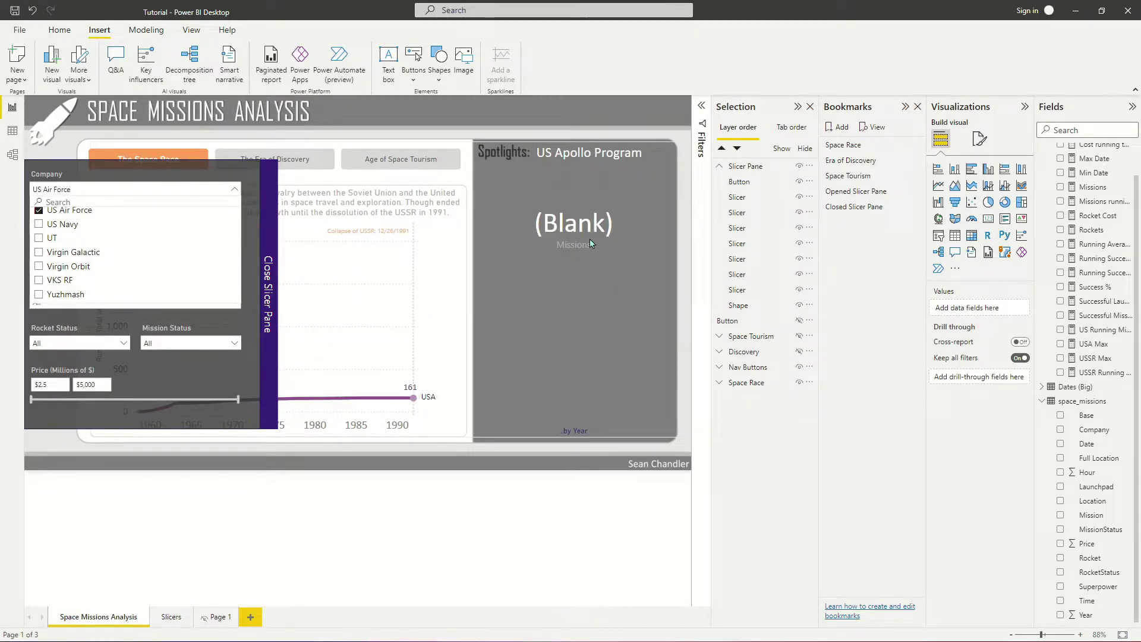
left_click(270, 349, "ctrl")
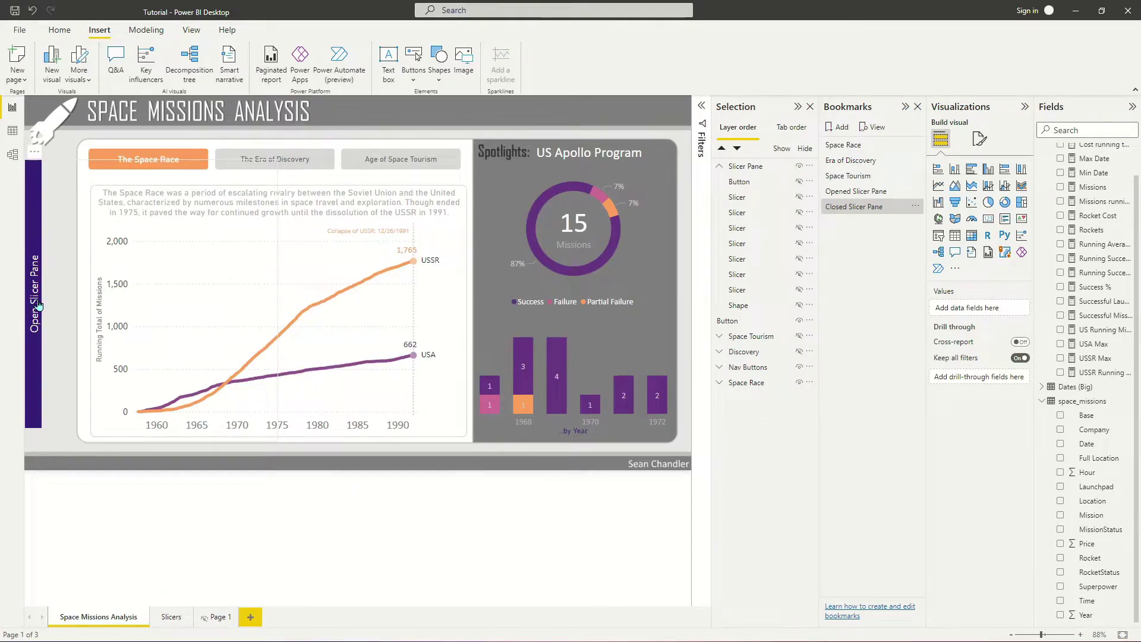
left_click(34, 284, "ctrl")
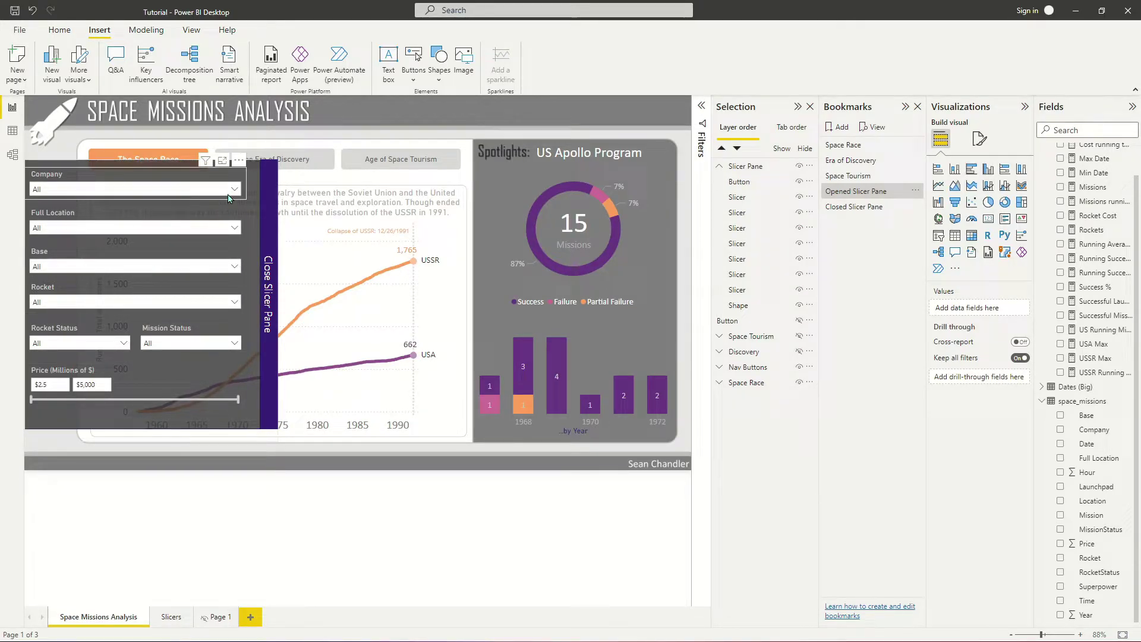
- Turn off the Data option for both the Opened Slicer Pane and Closed Slicer Pane bookmarks
right_click(868, 192)
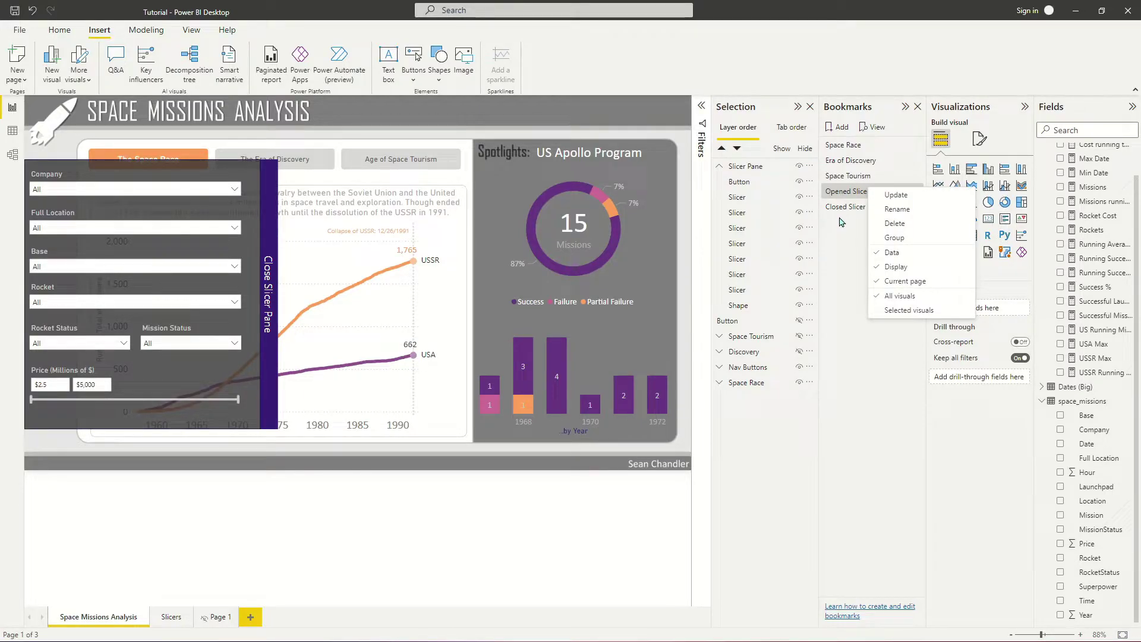
left_click(852, 207)
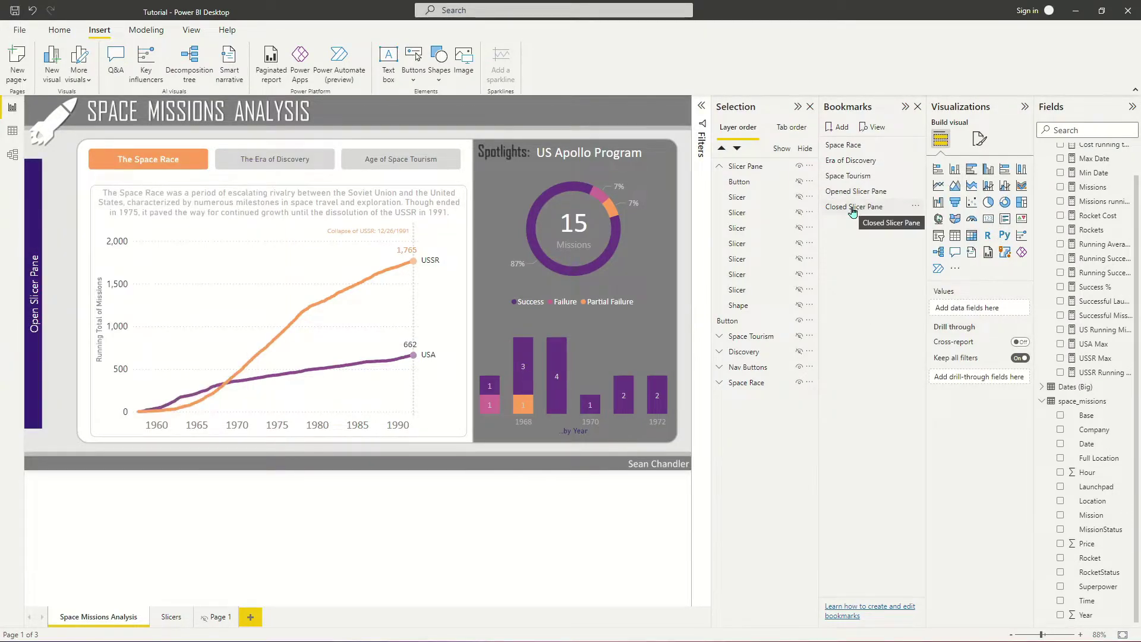
left_click(869, 194)
left_click(868, 203)
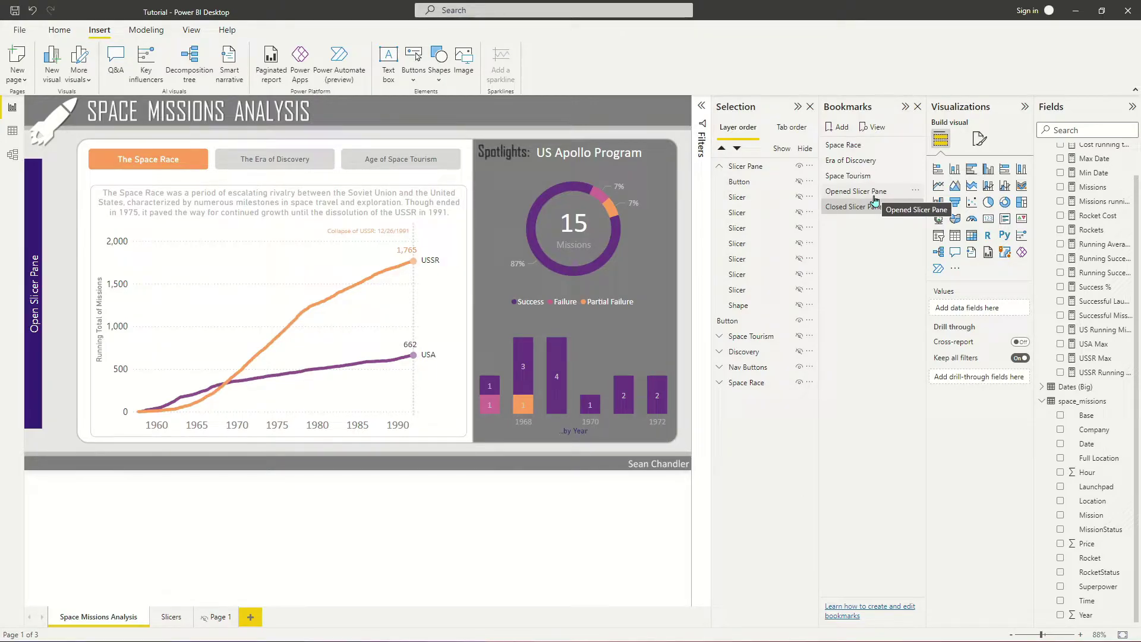
right_click(856, 195)
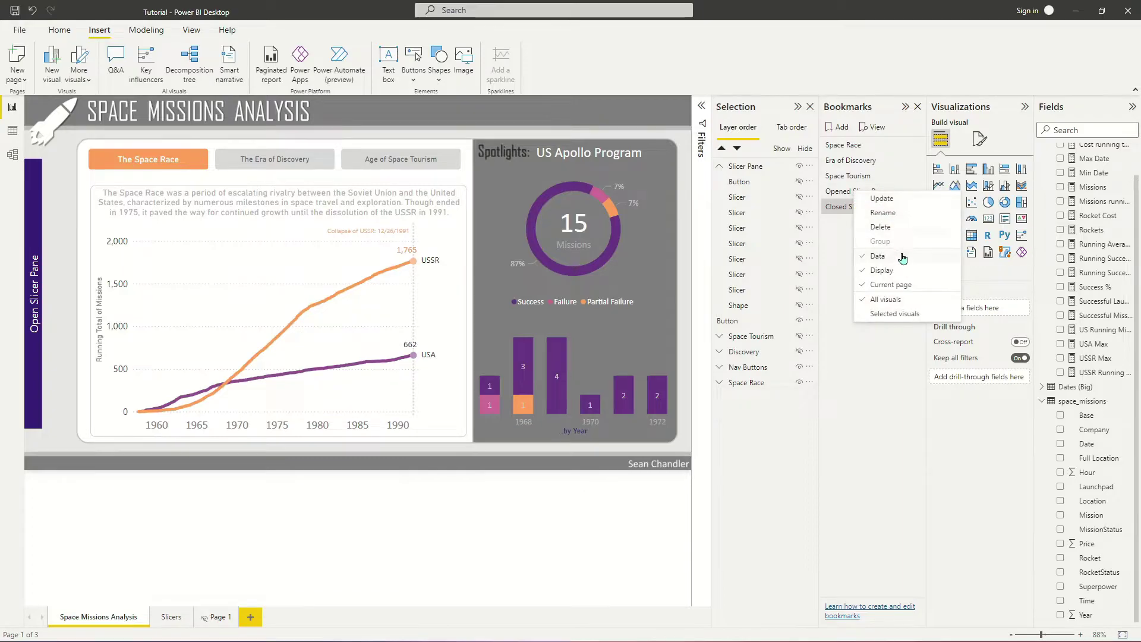
left_click(892, 257)
right_click(853, 206)
left_click(888, 271)
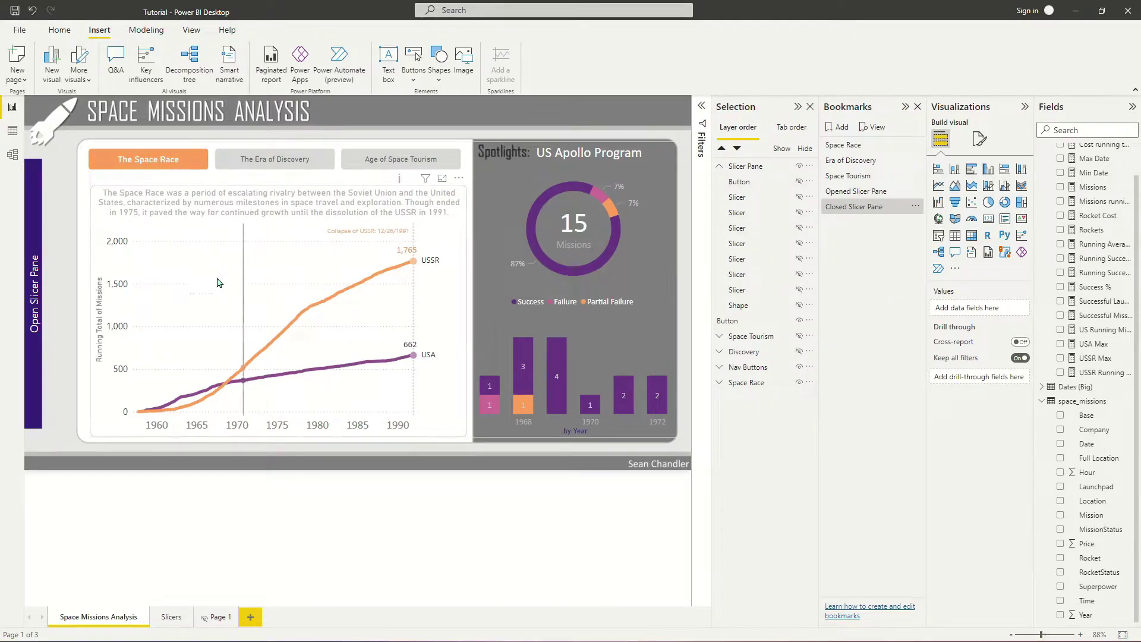
- Retest the panel by filtering Company to US Air Force, closing and reopening the panel, and clearing that filter
left_click(34, 284, "ctrl")
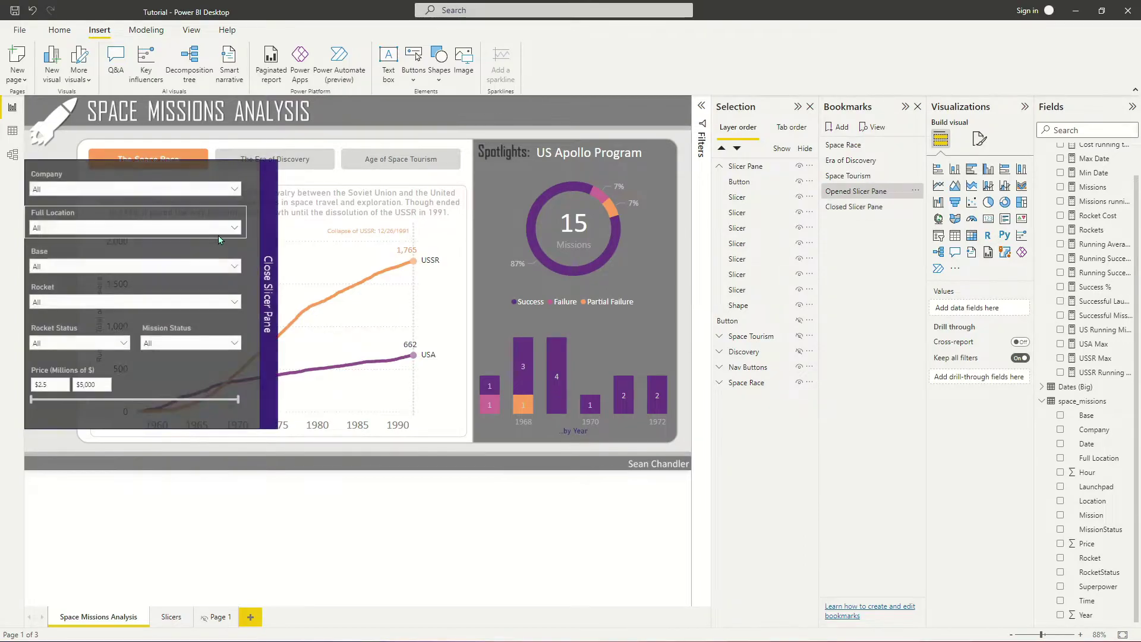
left_click(92, 190)
scroll(128, 265, "down", 15)
scroll(128, 265, "down", 1)
left_click(73, 212)
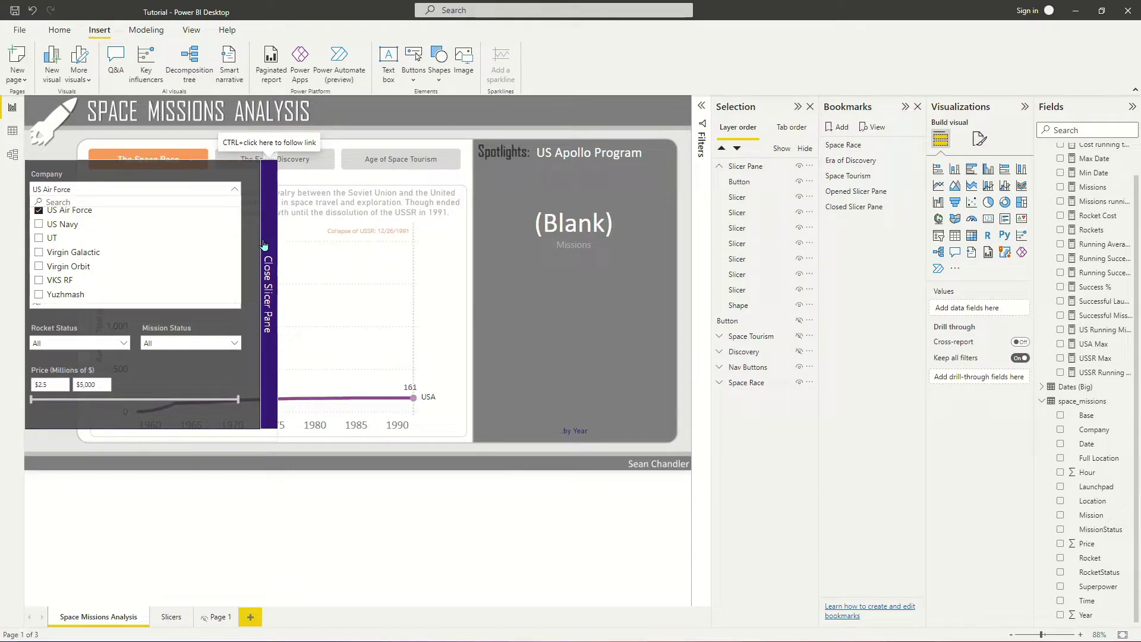
left_click(265, 245, "ctrl")
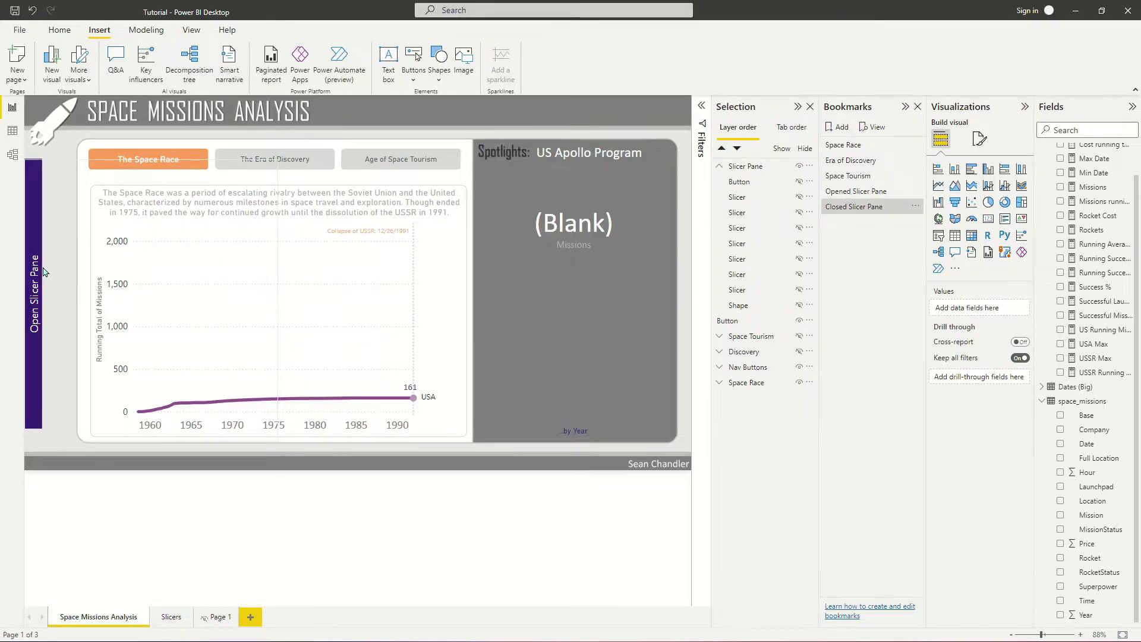
left_click(35, 285, "ctrl")
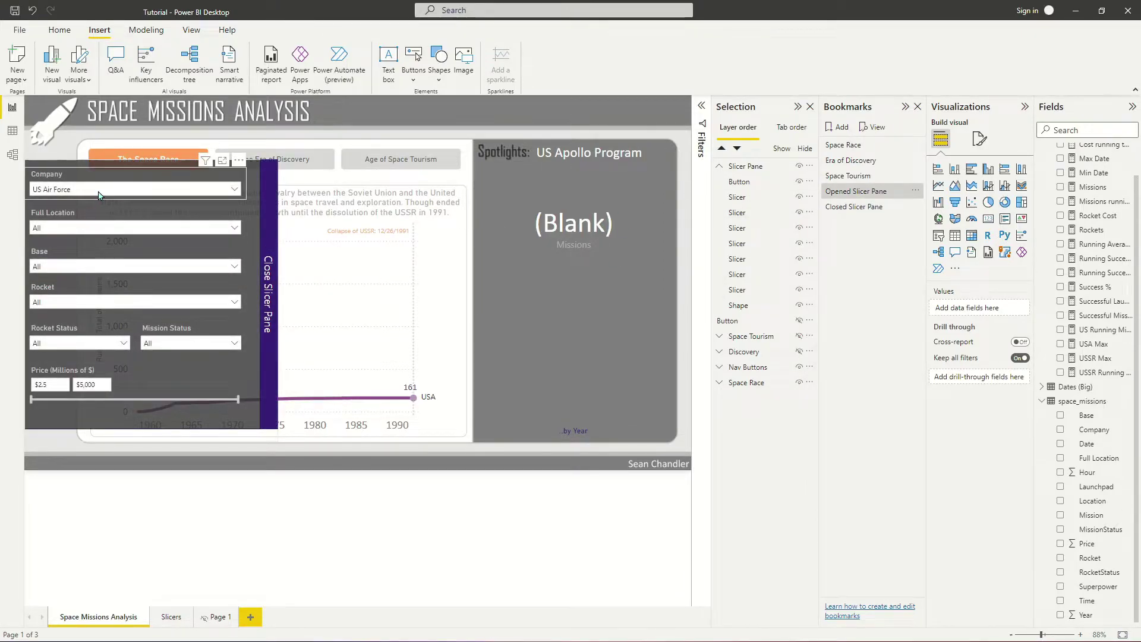
left_click(226, 188)
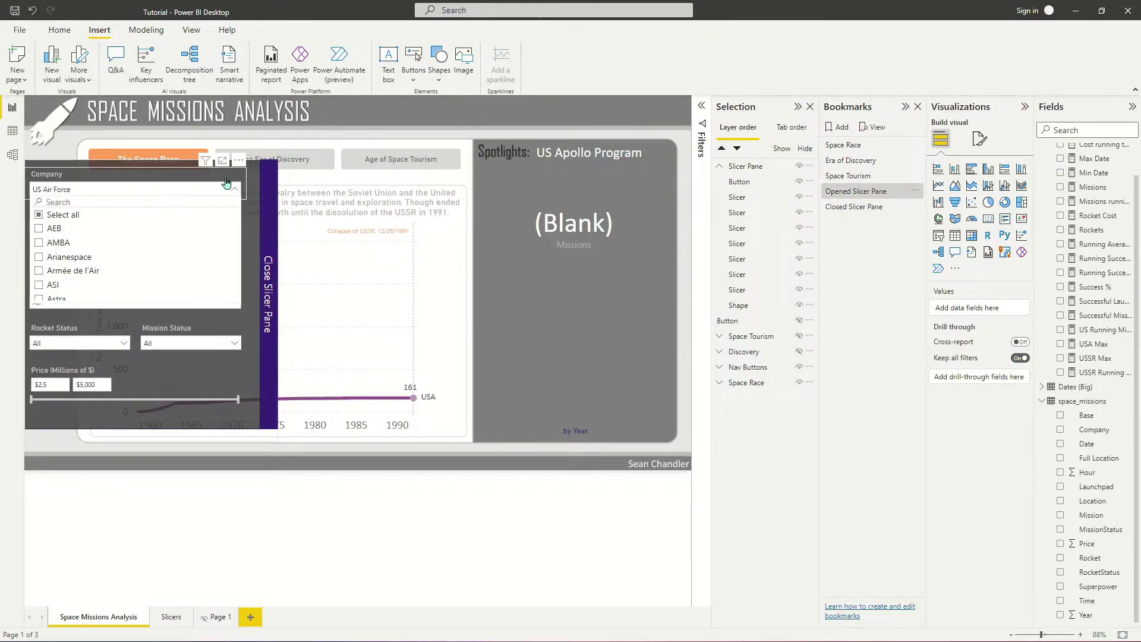
left_click(64, 215)
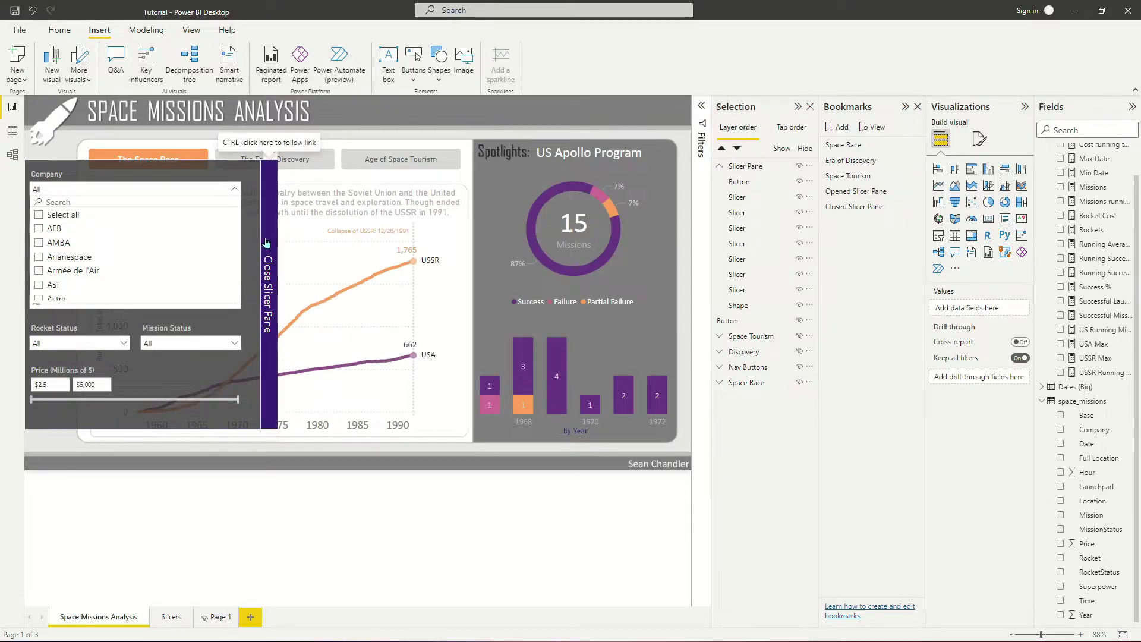
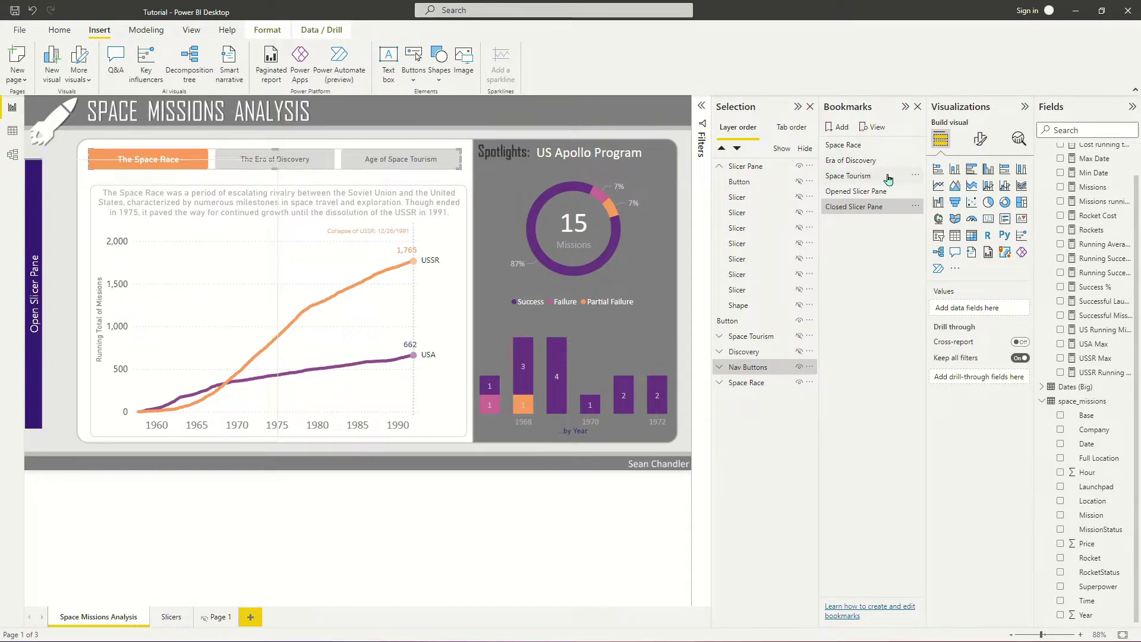
- In the Era of Discovery view, hide the button, slicers and shape in the Slicer Pane group, and update the Era of Discovery bookmark
left_click(312, 163, "ctrl")
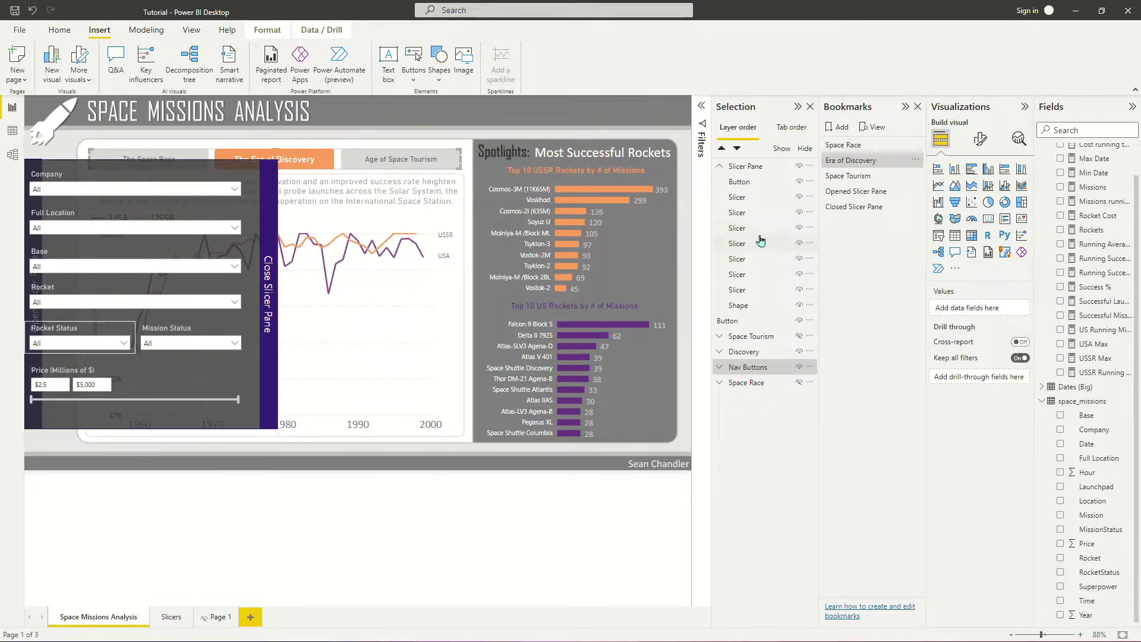
left_click(874, 164)
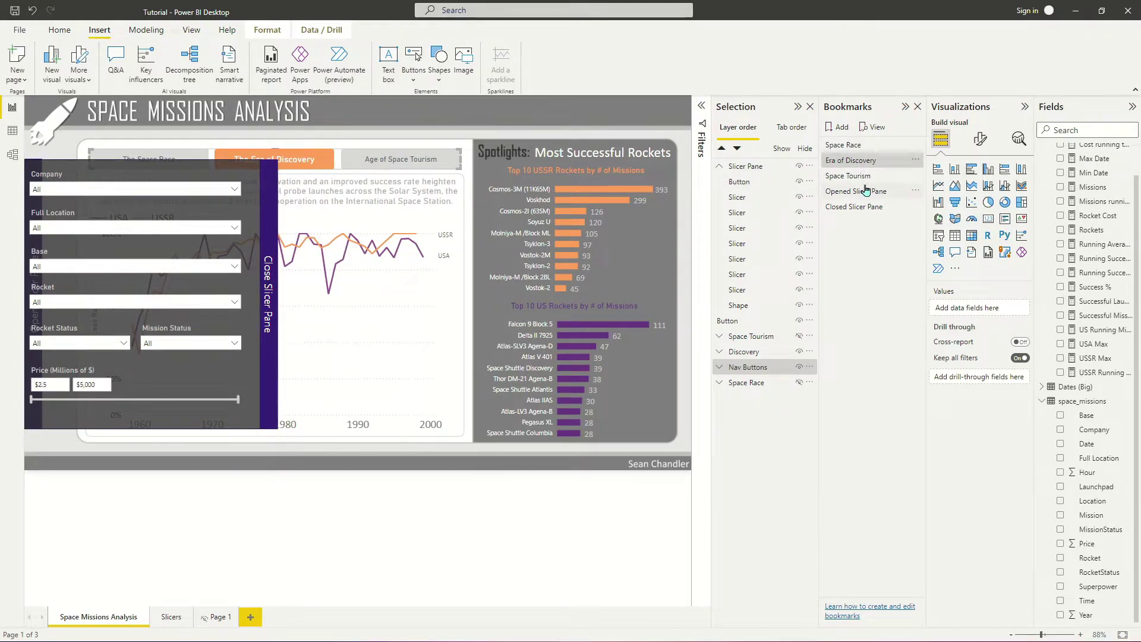
left_click(799, 182)
left_click(800, 197)
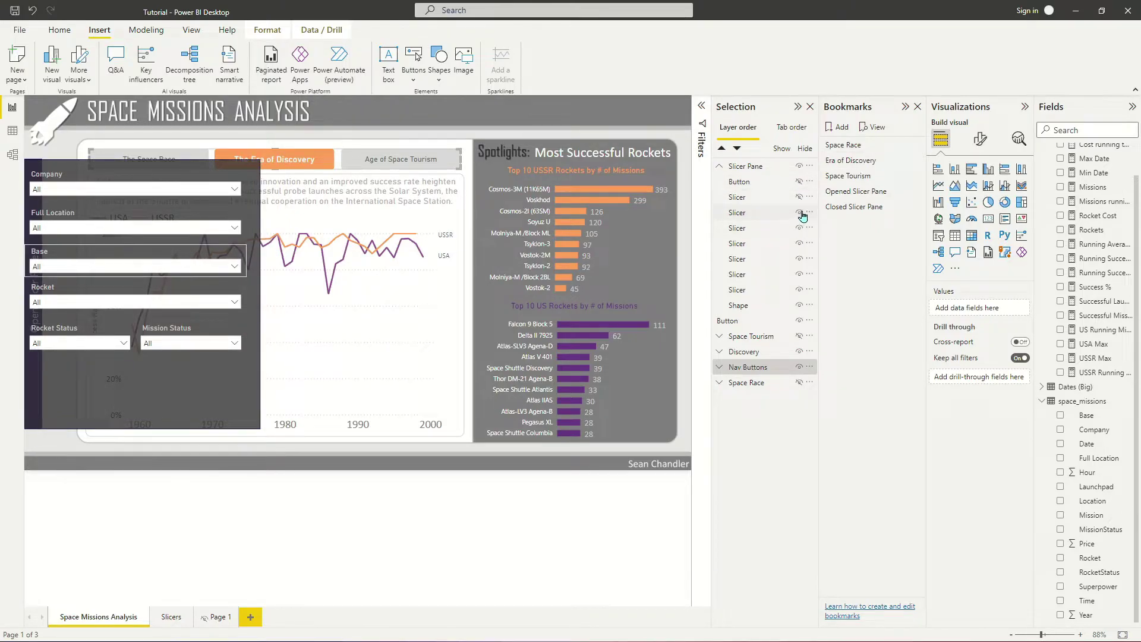
left_click(799, 213)
left_click(799, 228)
left_click(799, 244)
left_click(799, 259)
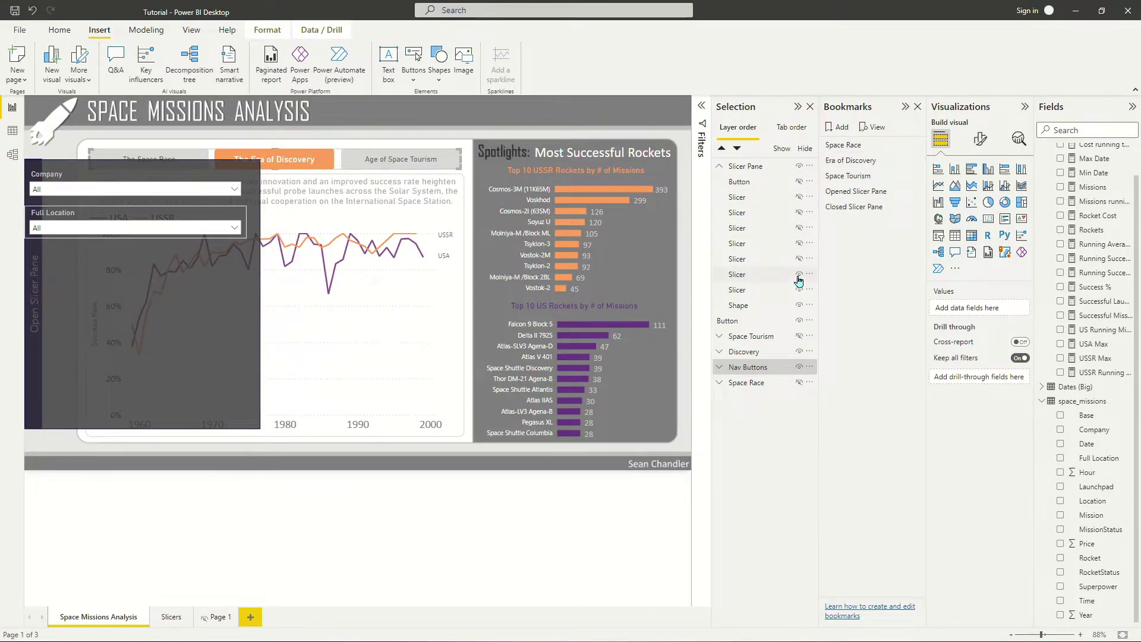
left_click(799, 275)
left_click(799, 290)
left_click(800, 305)
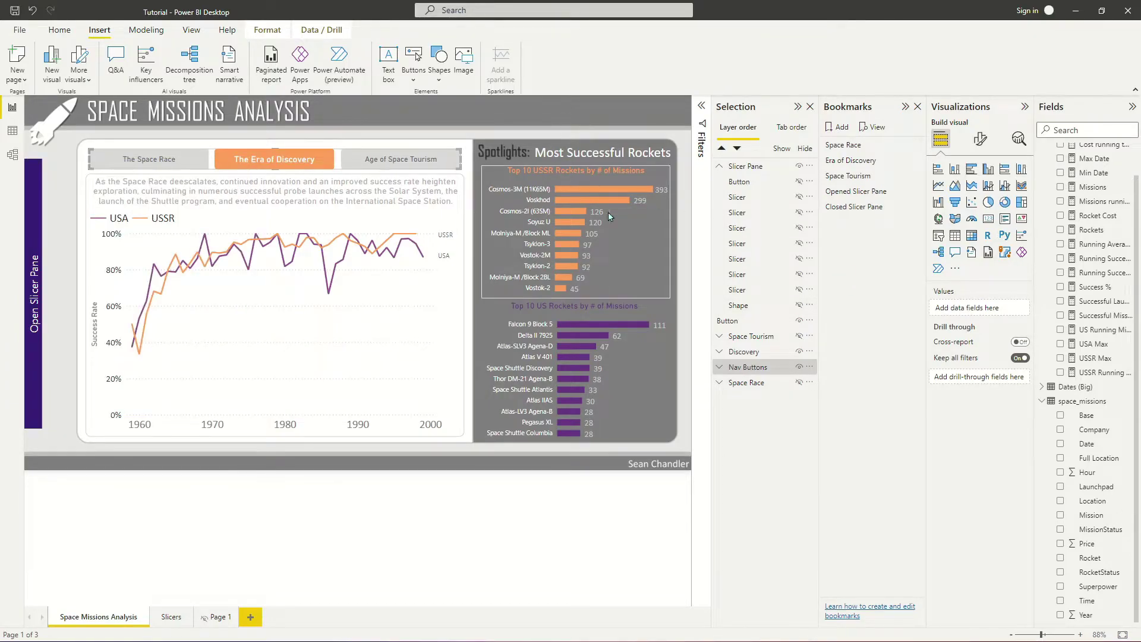
right_click(868, 161)
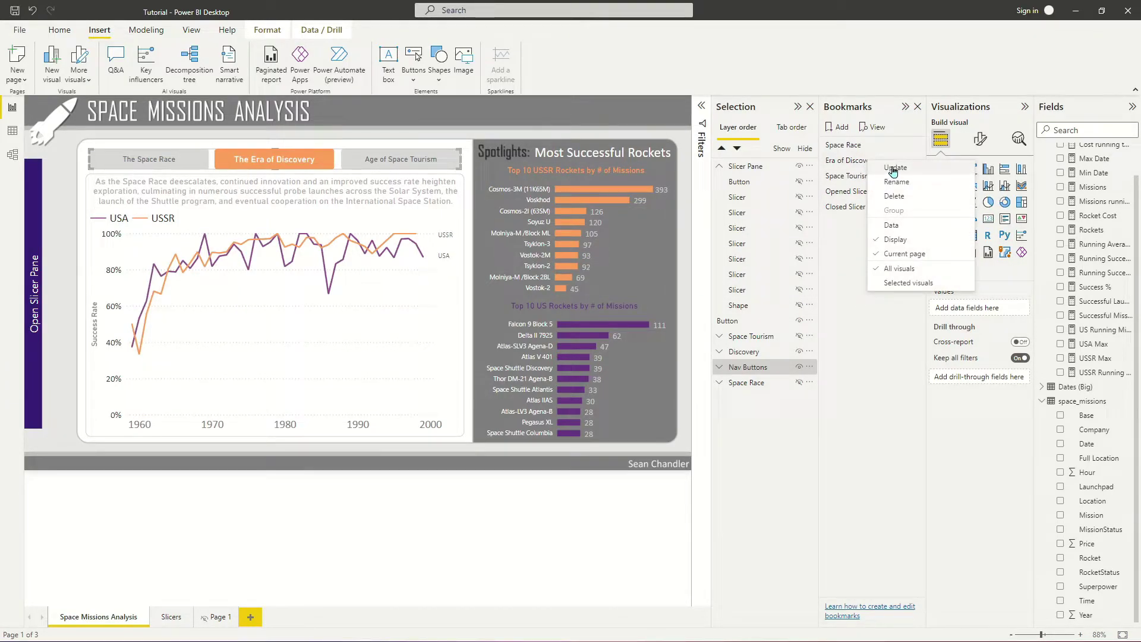
left_click(893, 171)
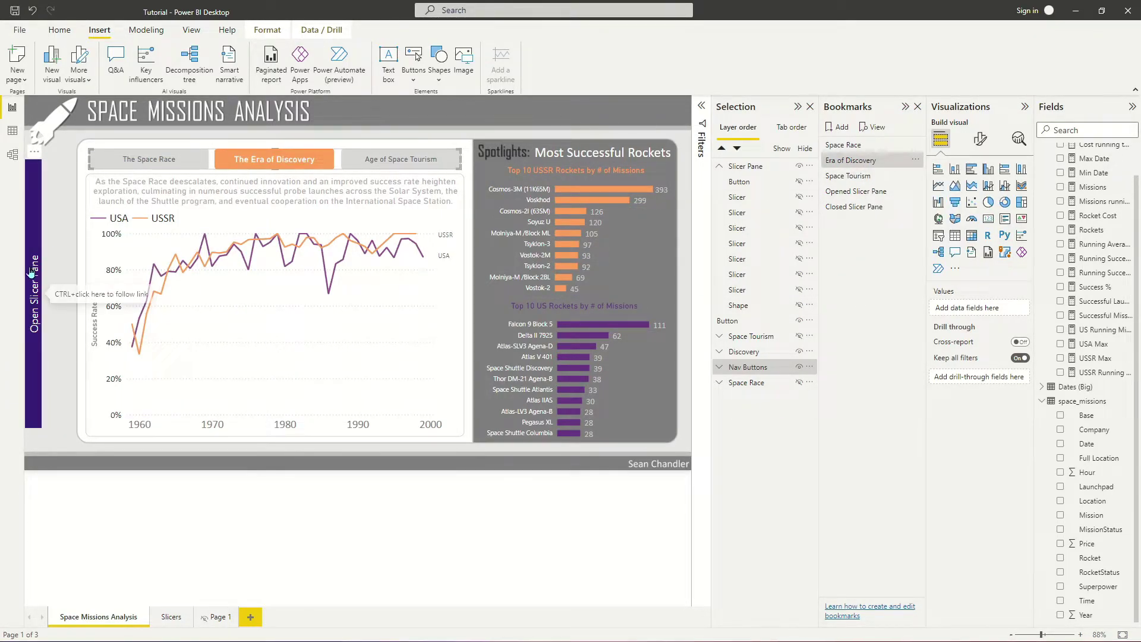
- Test how opening and closing the slicer panel interacts with switching to The Era of Discovery view
left_click(31, 377, "ctrl")
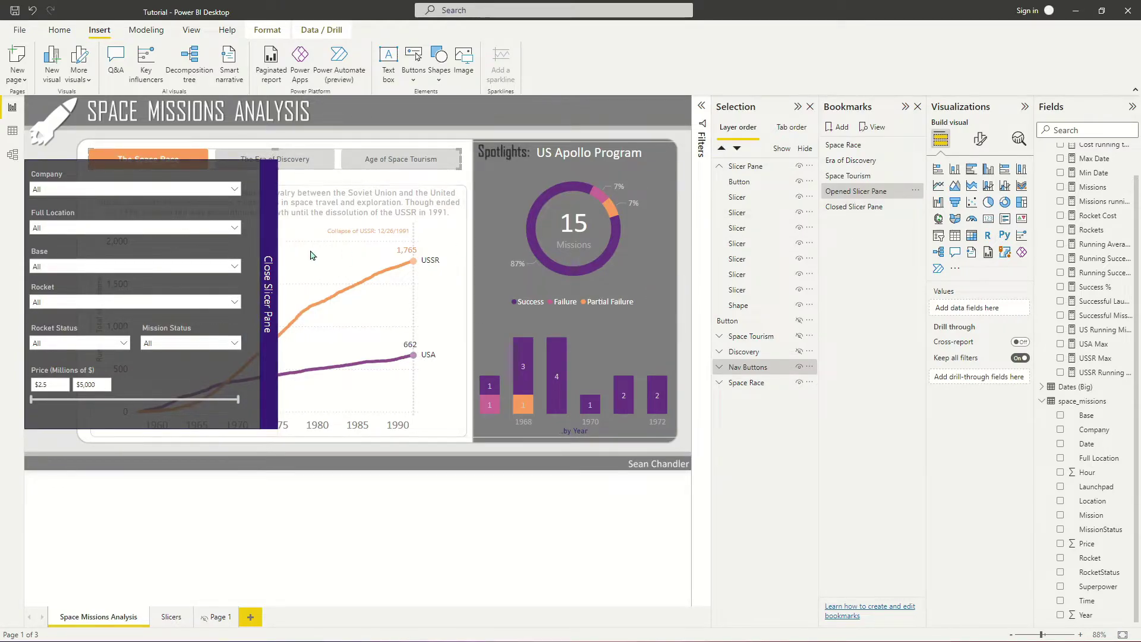
left_click(269, 265, "ctrl")
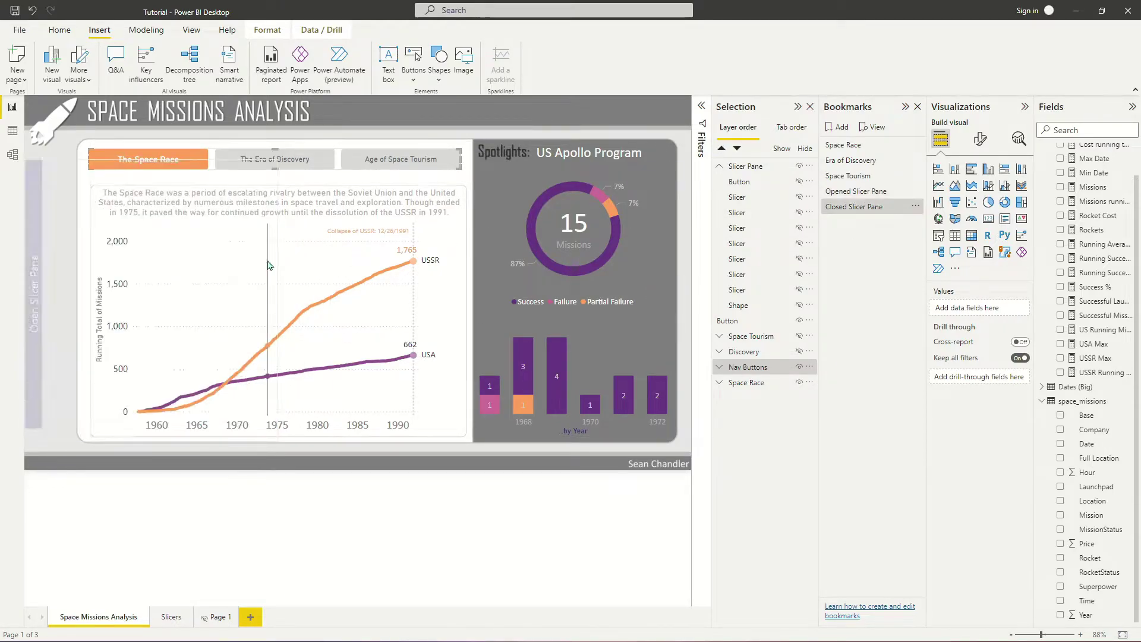
left_click(288, 159, "ctrl")
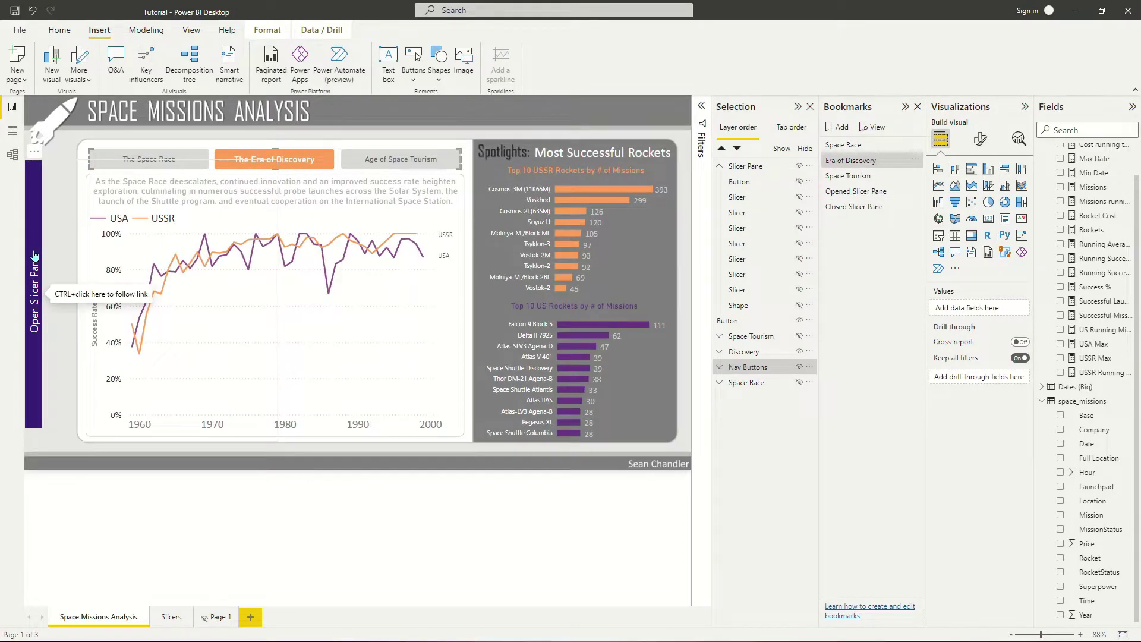
left_click(33, 321, "ctrl")
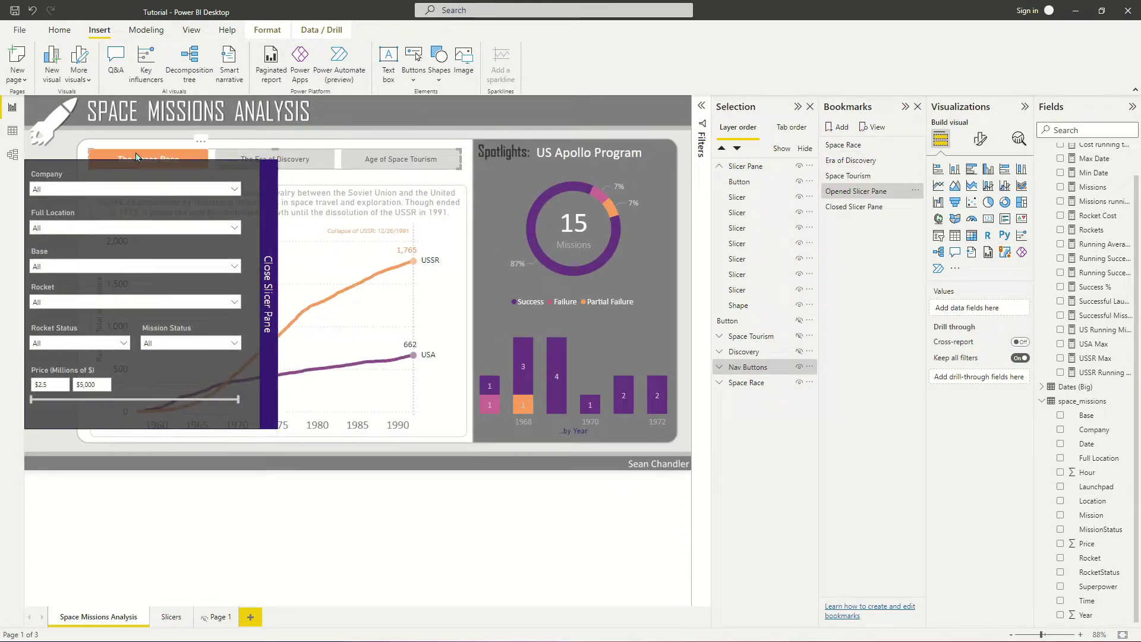
left_click(312, 165, "ctrl")
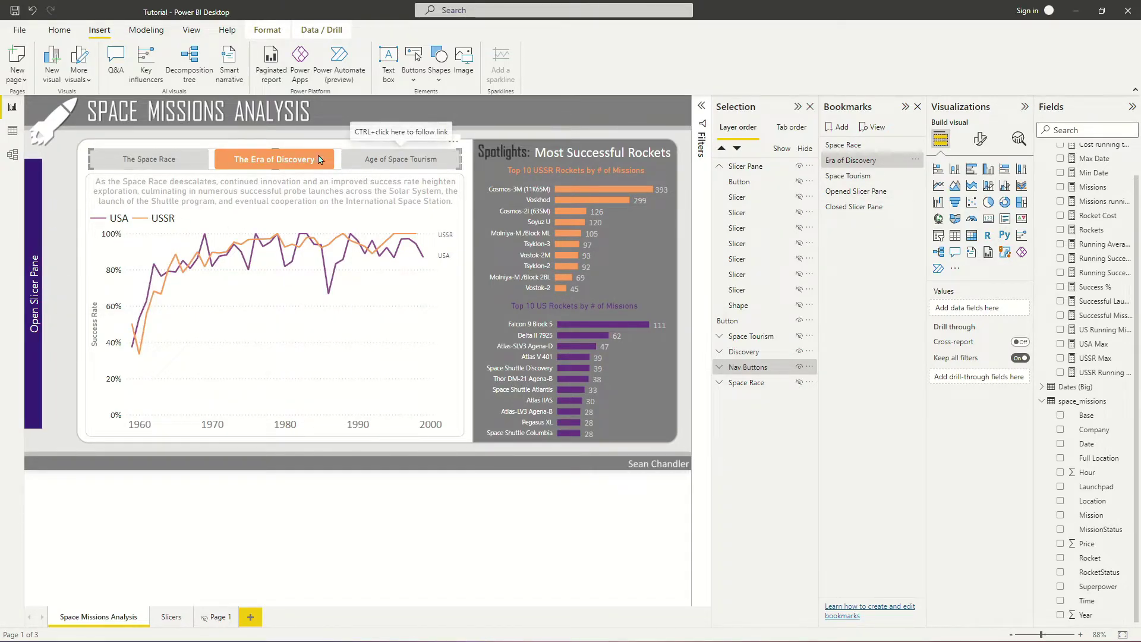
- With the Slicer Pane group selected, switch the Opened Slicer Pane bookmark from All visuals to Selected visuals
left_click(857, 193)
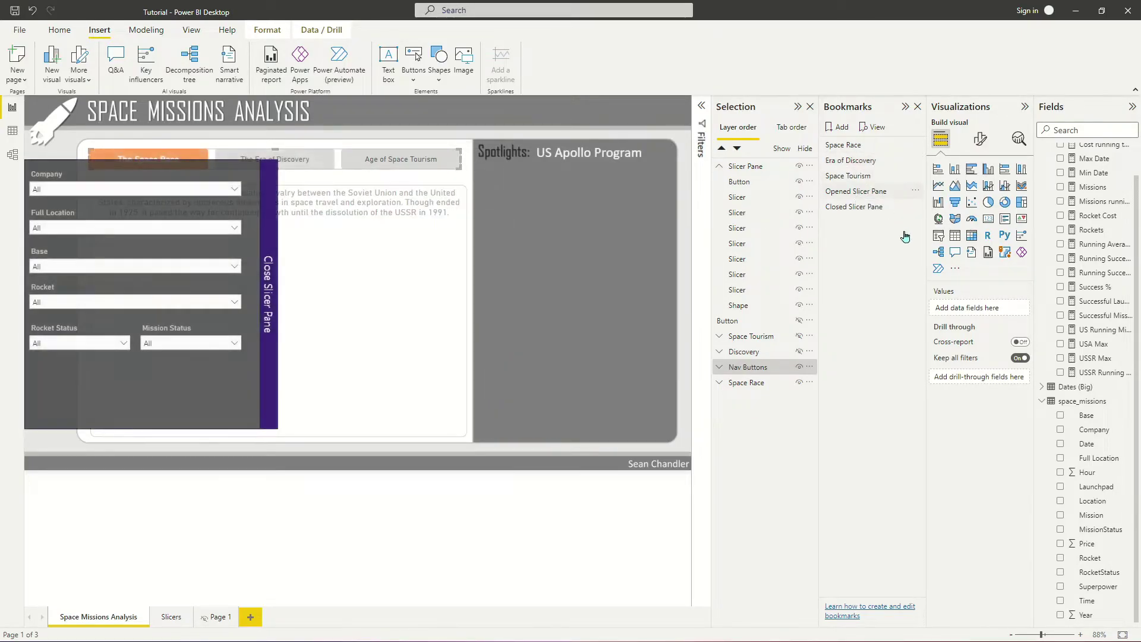
right_click(862, 197)
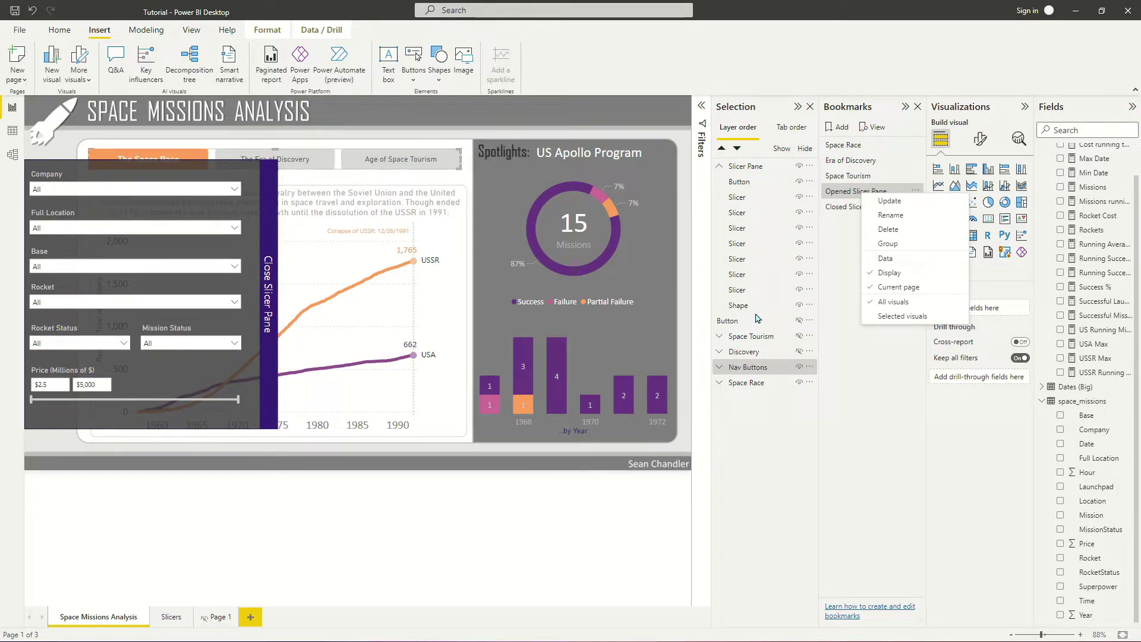
left_click(853, 259)
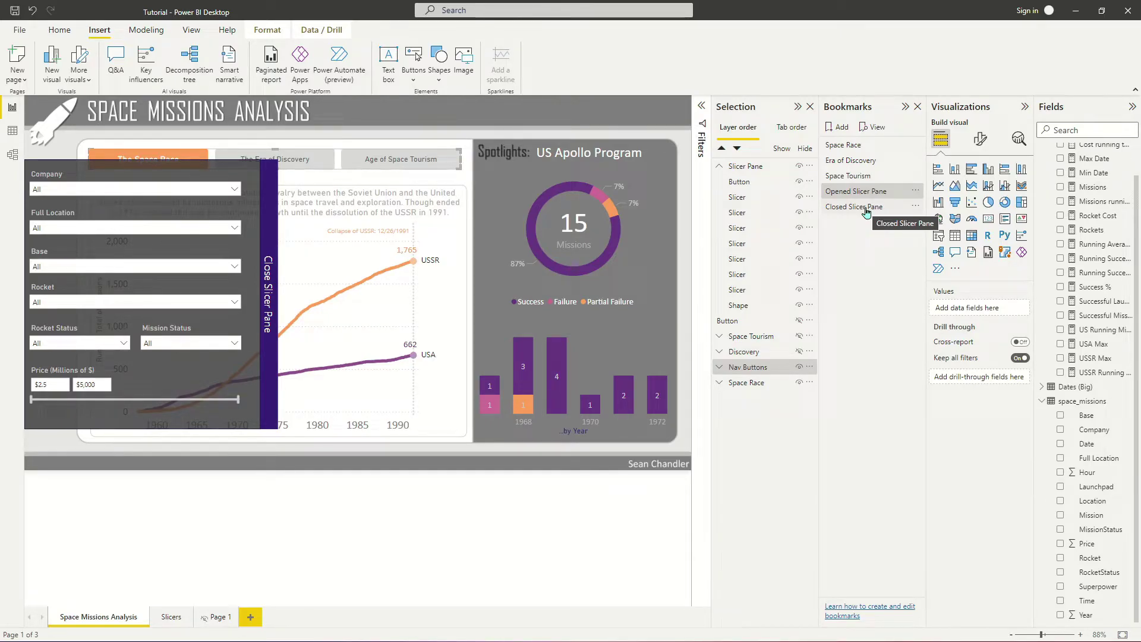
left_click(850, 192)
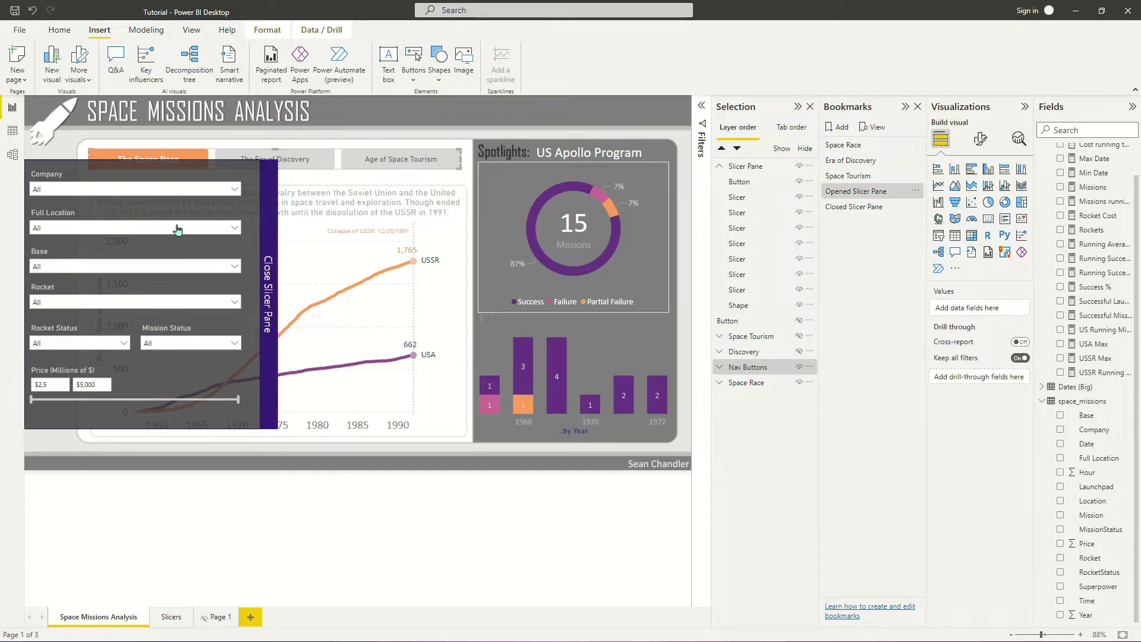
left_click(762, 170)
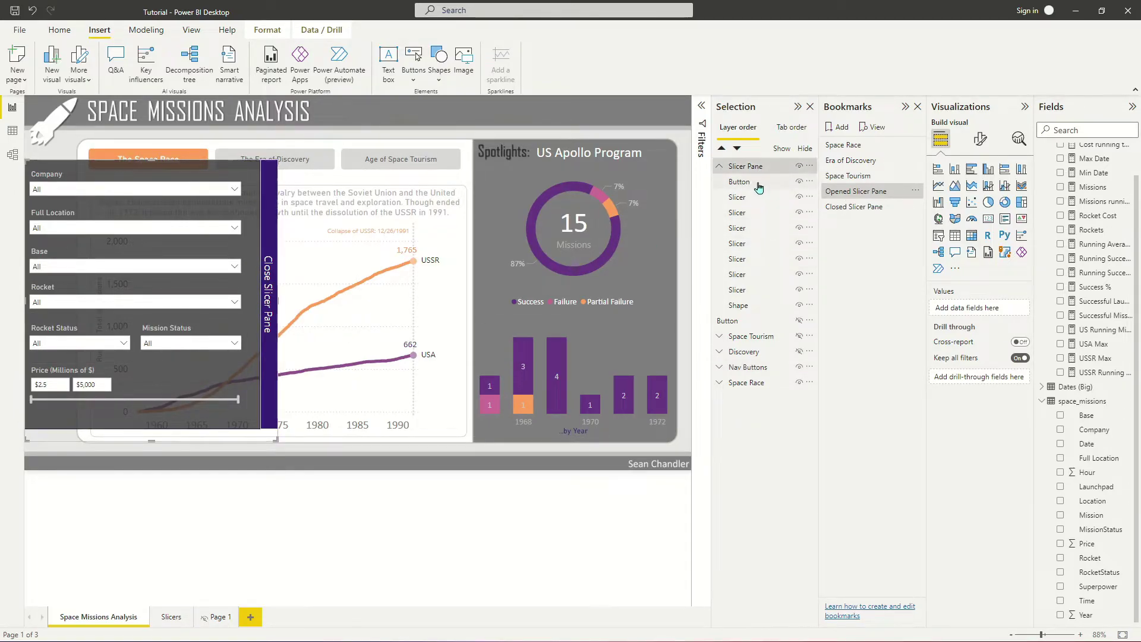
right_click(873, 189)
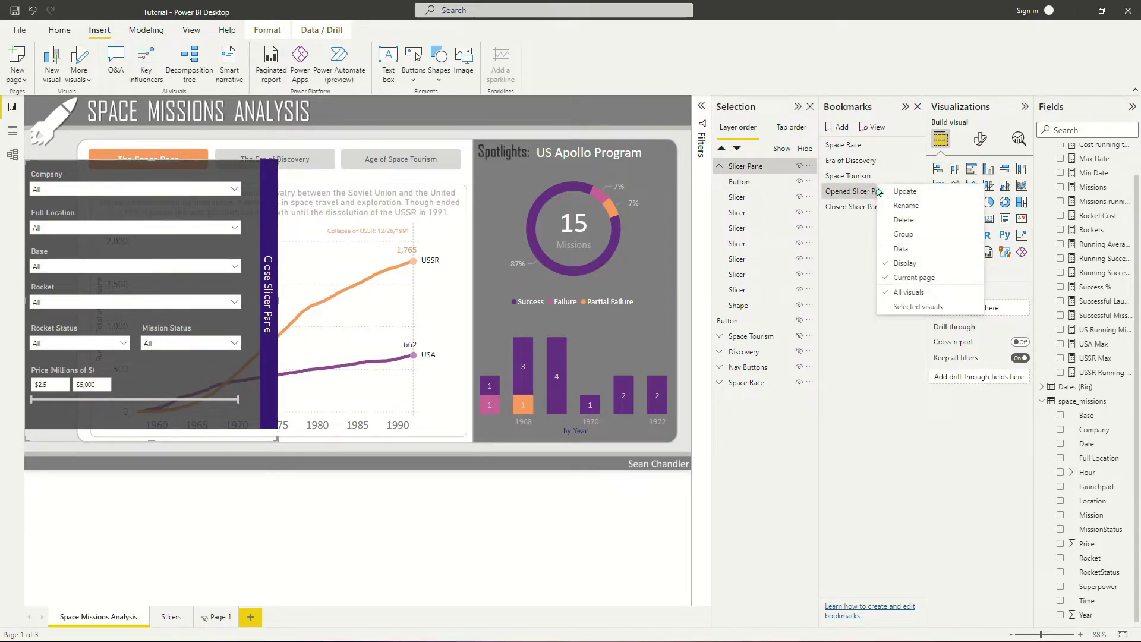
left_click(930, 309)
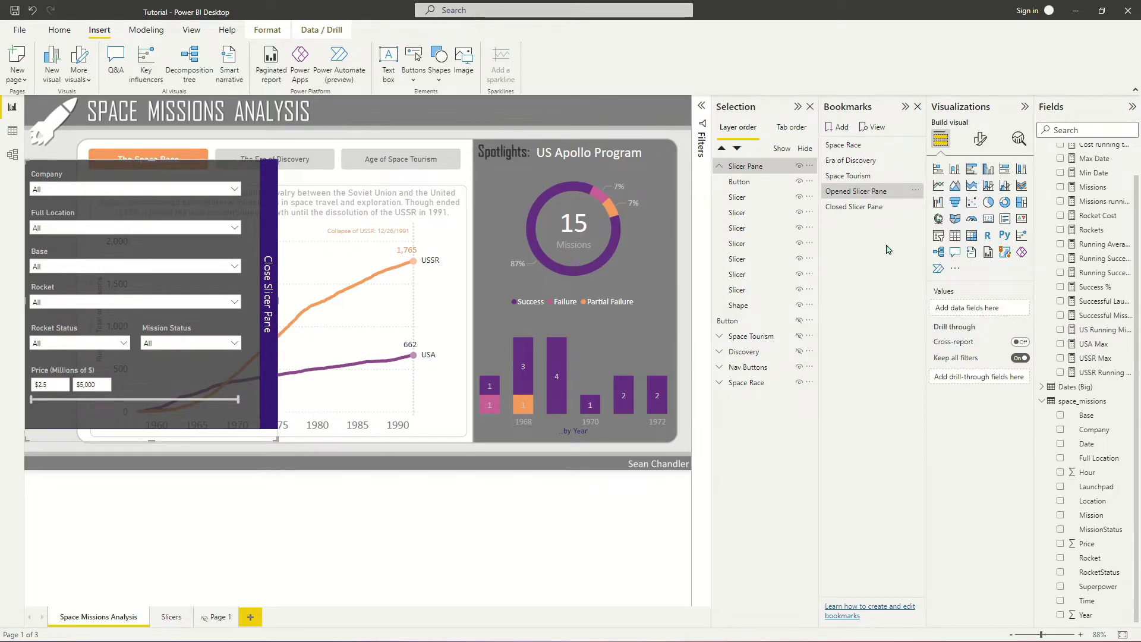
right_click(865, 191)
key("Escape")
- Update the Opened Slicer Pane bookmark with the Slicer Pane group's button, slicers and shape plus the separate open button selected
left_click(748, 183)
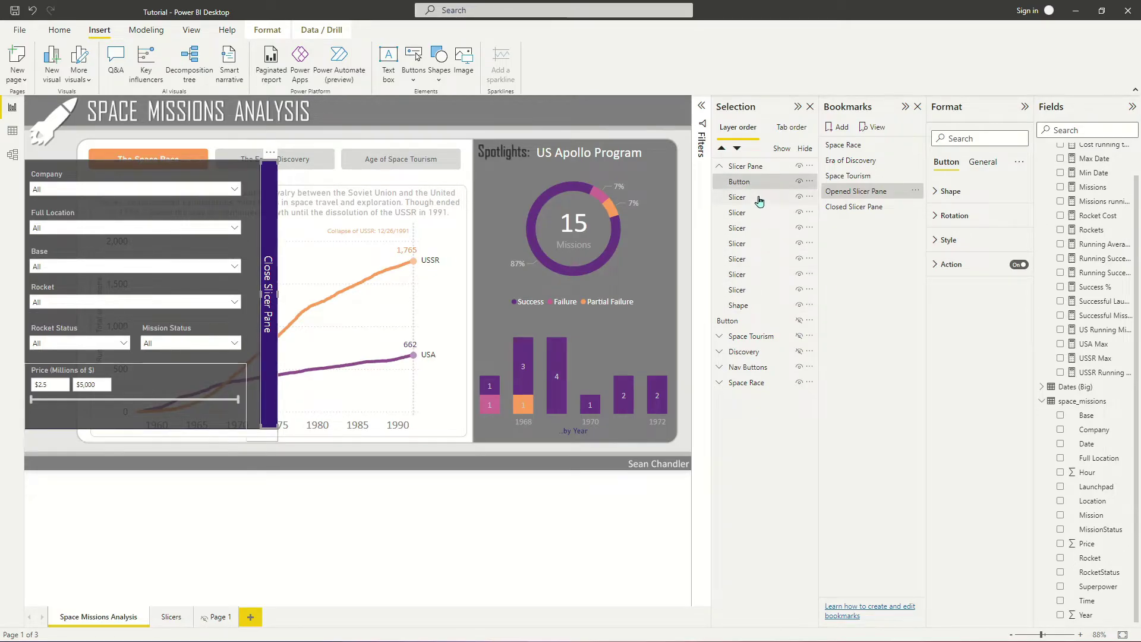
left_click(742, 306, "shift")
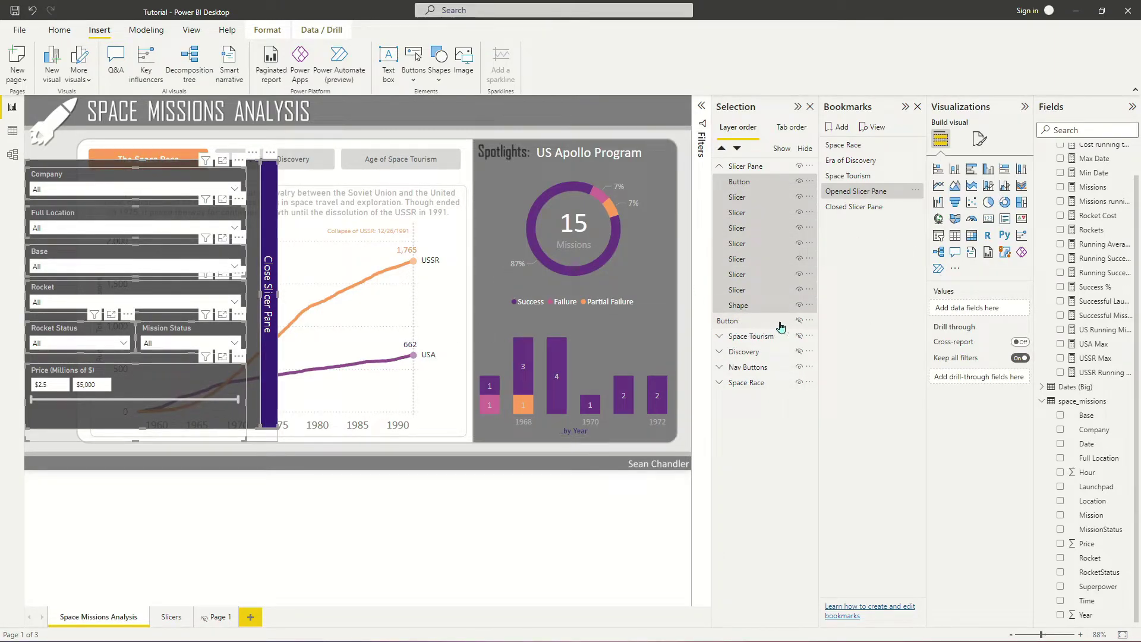
left_click(727, 321, "ctrl")
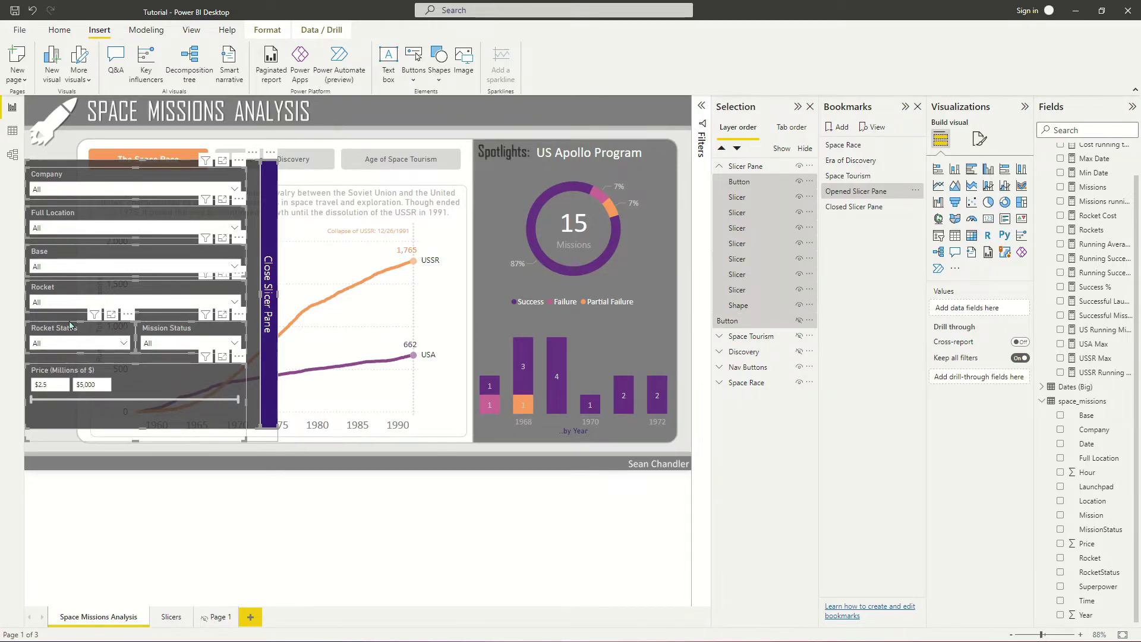
right_click(871, 192)
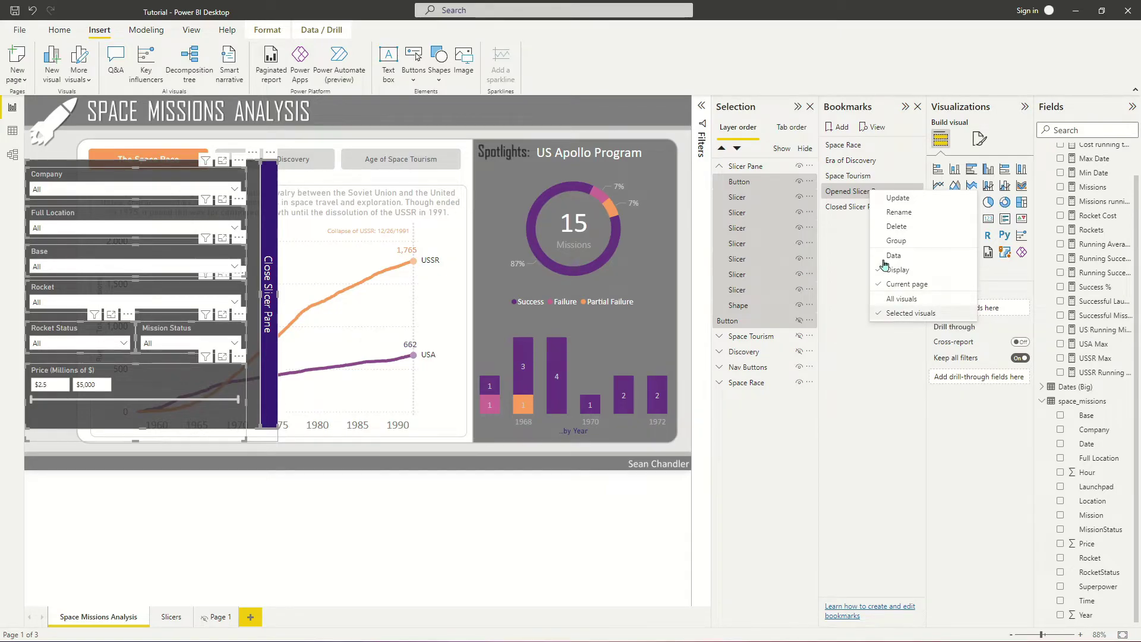
left_click(895, 198)
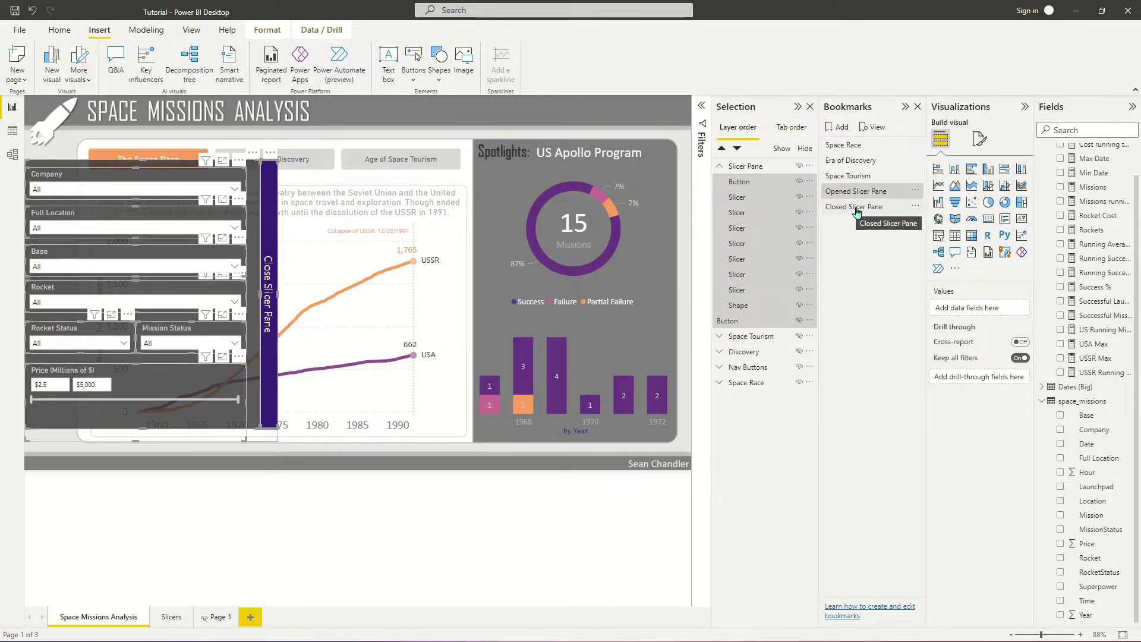
- Apply the Closed Slicer Pane bookmark, switch it to Selected visuals for the same selected panel items, and update it
left_click(849, 208)
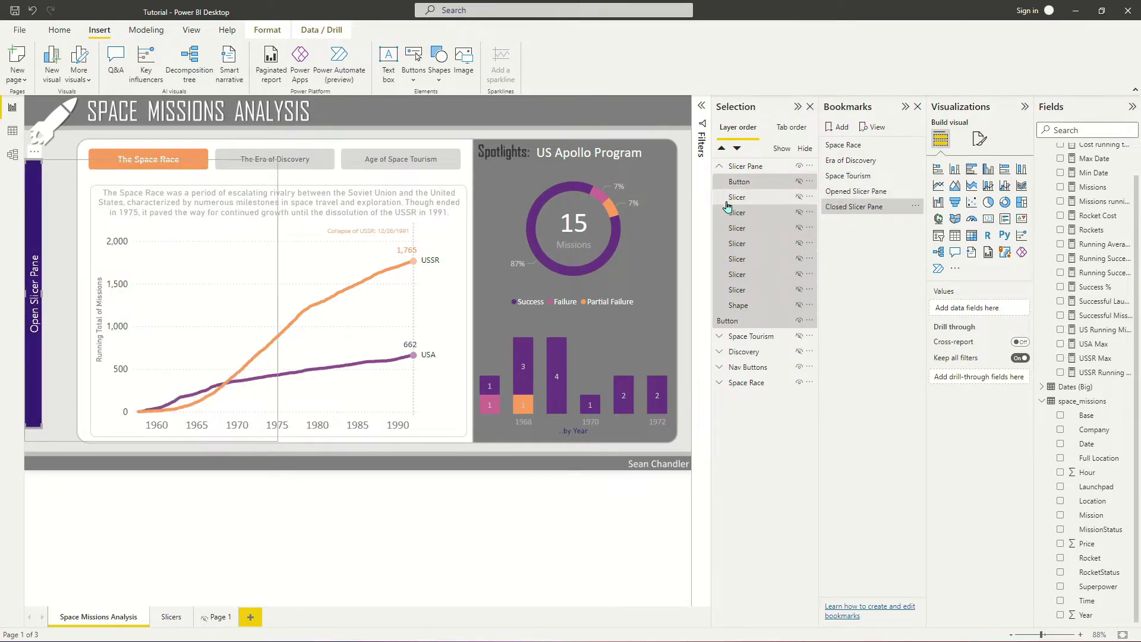
right_click(875, 212)
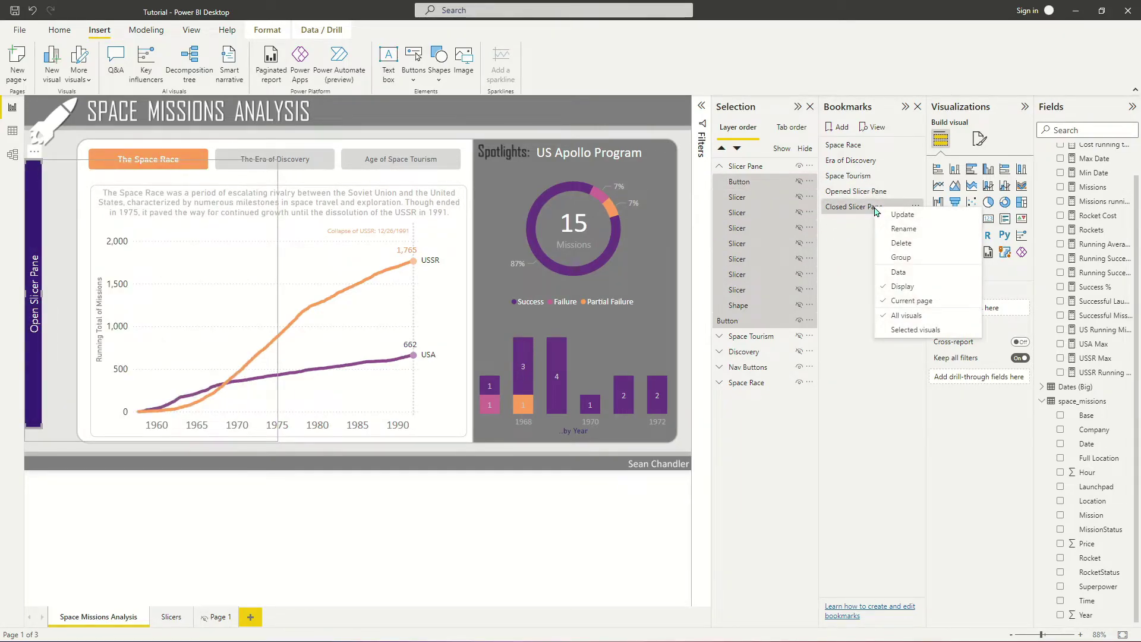
left_click(901, 331)
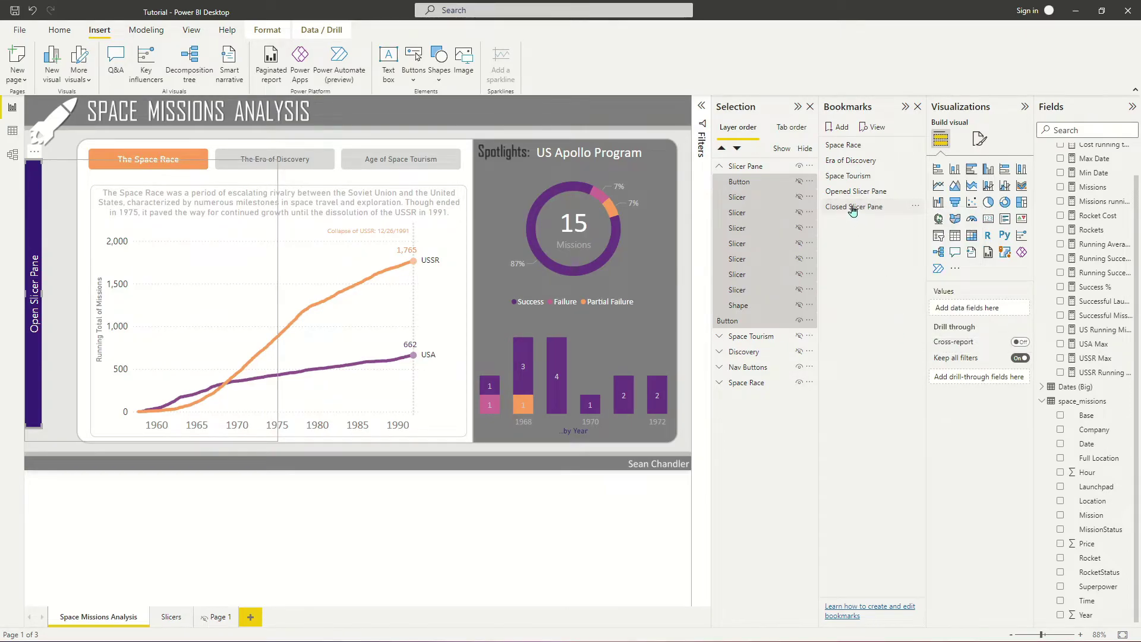
right_click(853, 208)
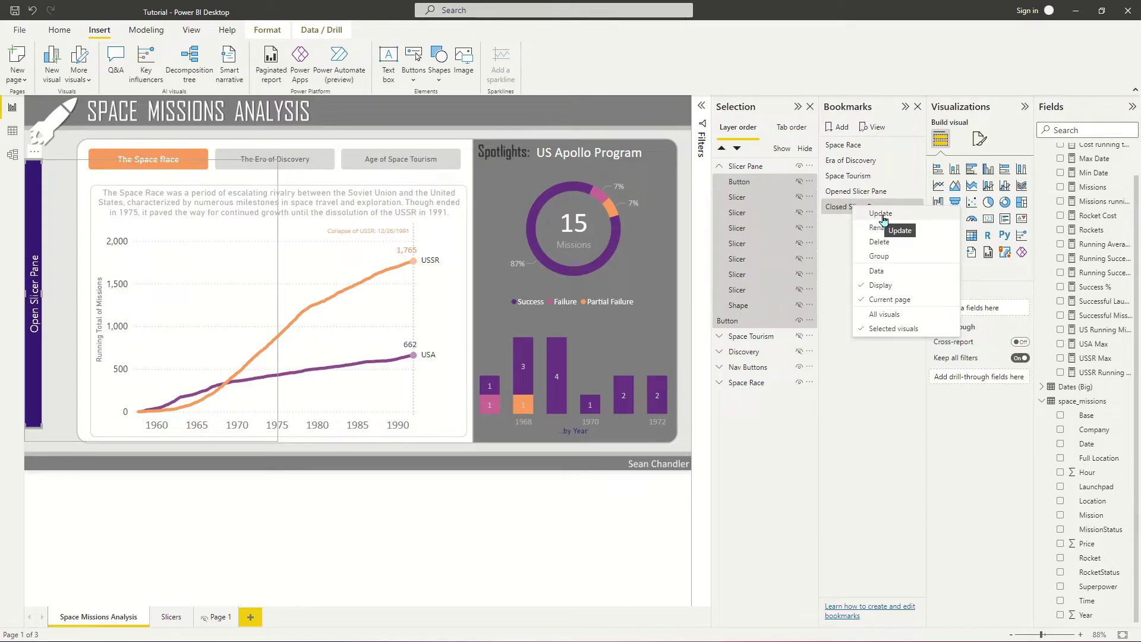
left_click(882, 214)
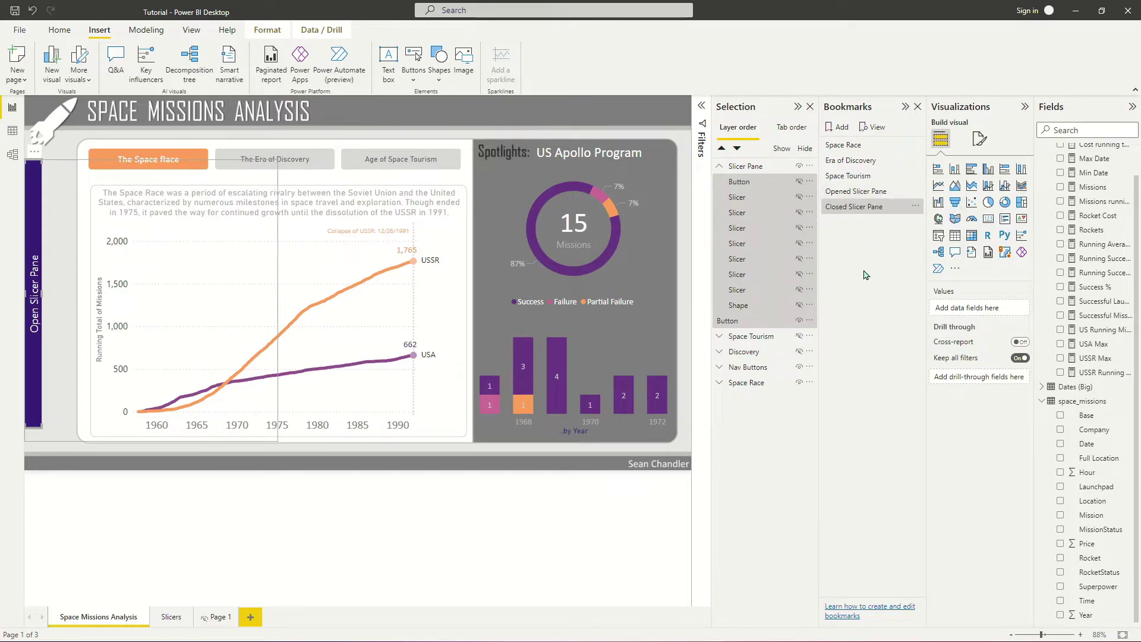
- Select the Slicer Pane group and alternate between the Opened and Closed Slicer Pane bookmarks to test them
left_click(743, 167)
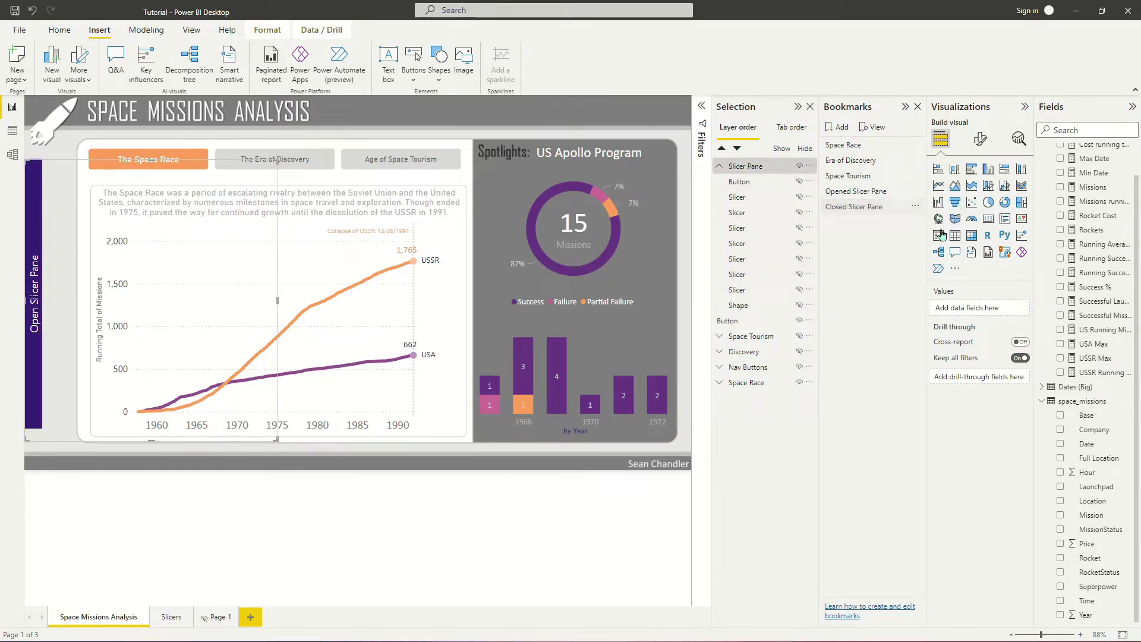
left_click(862, 192)
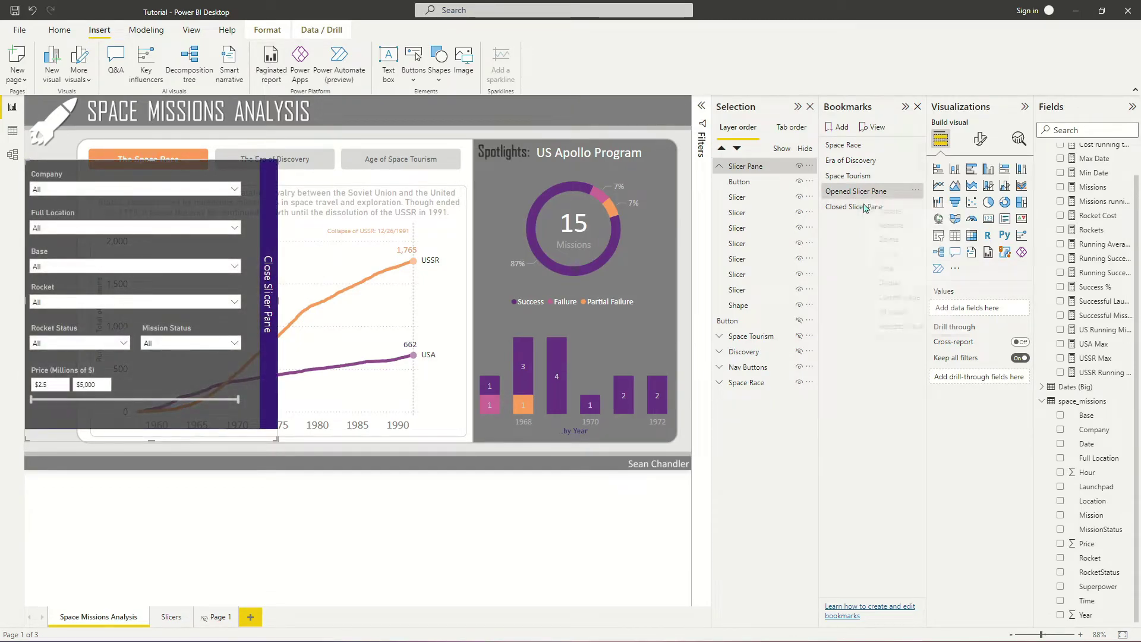
key("Escape")
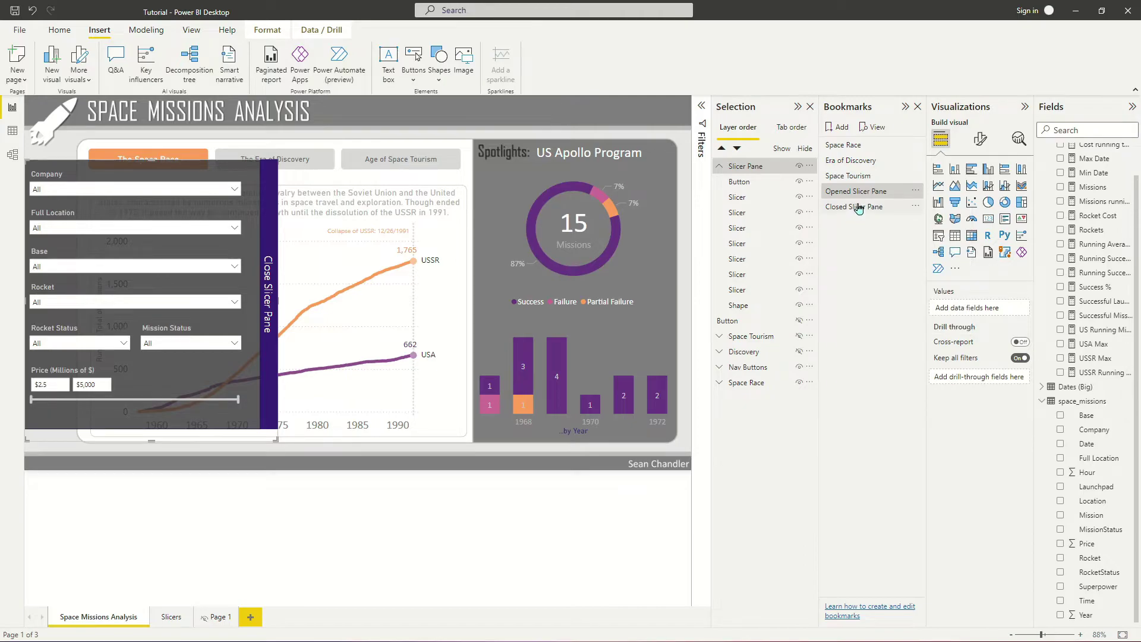
left_click(861, 208)
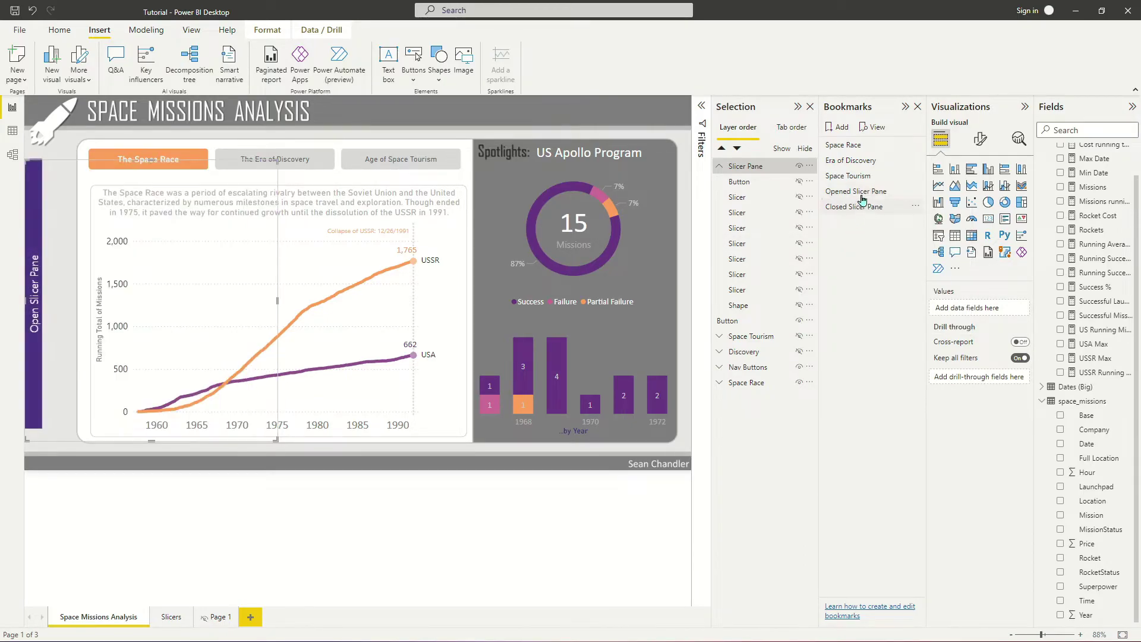
left_click(864, 192)
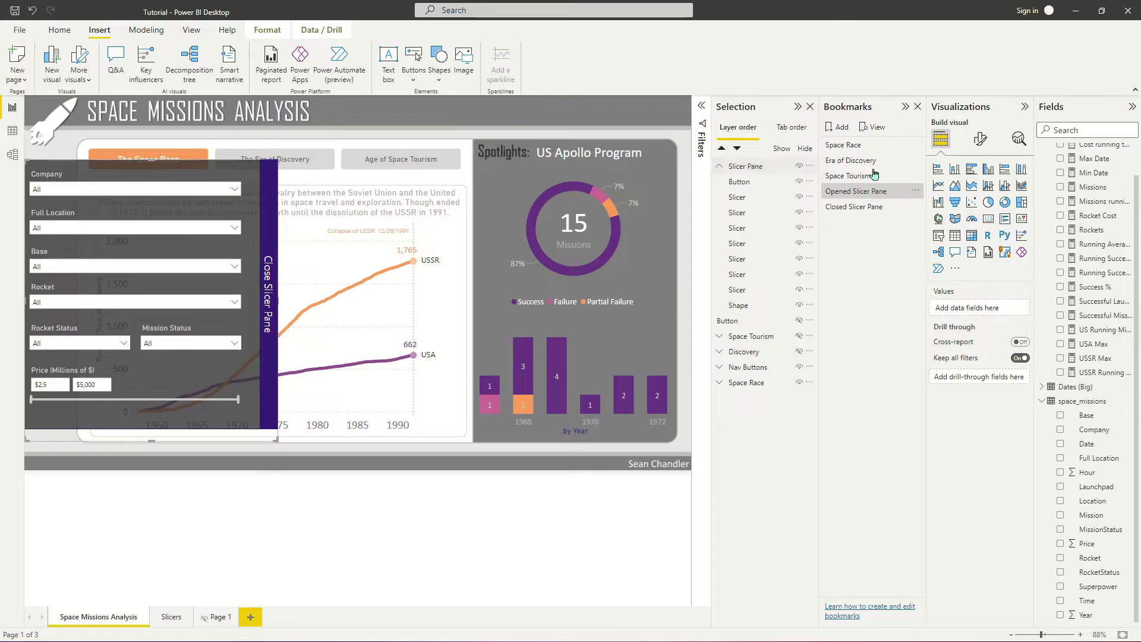
left_click(865, 206)
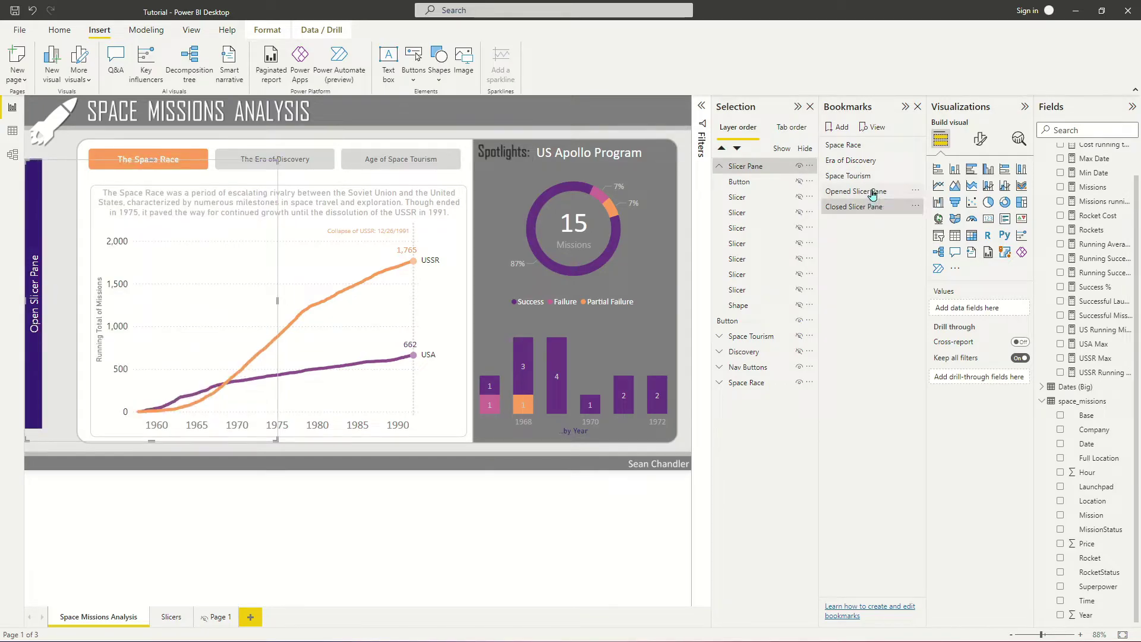
left_click(871, 191)
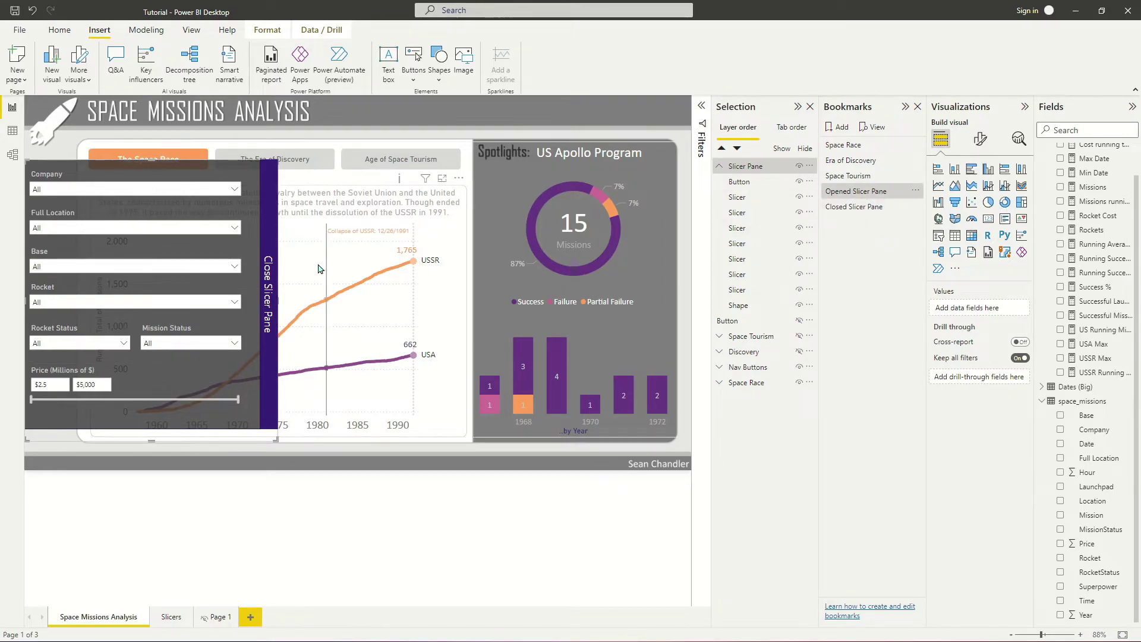
- Close the slicer panel, switch to The Era of Discovery view, and test opening and closing the panel there
left_click(272, 280, "ctrl")
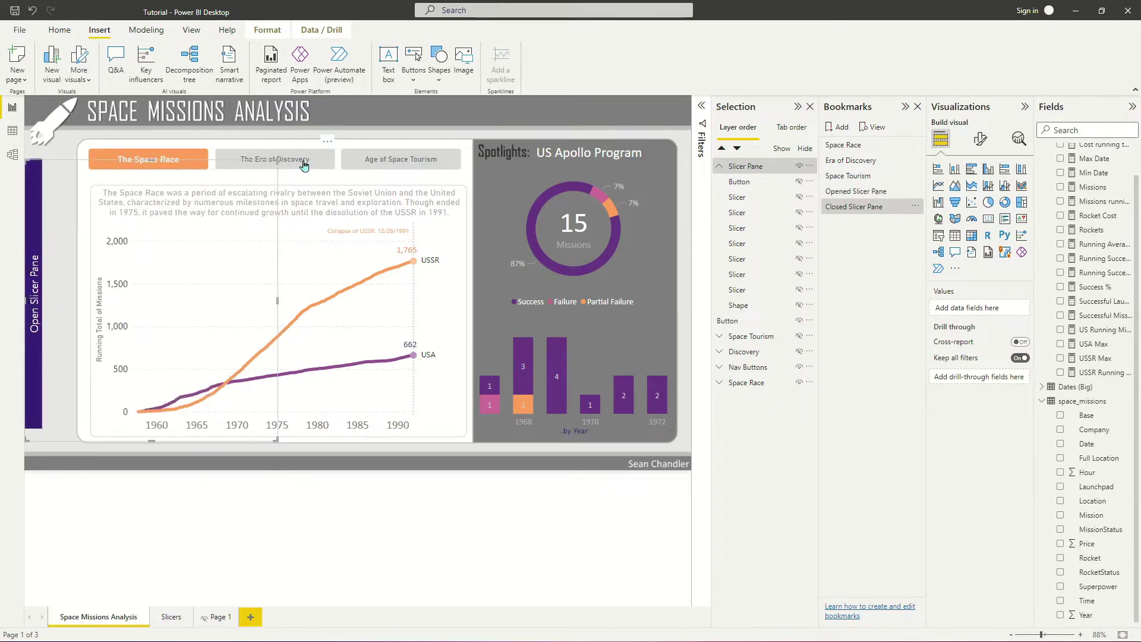
left_click(324, 163, "ctrl")
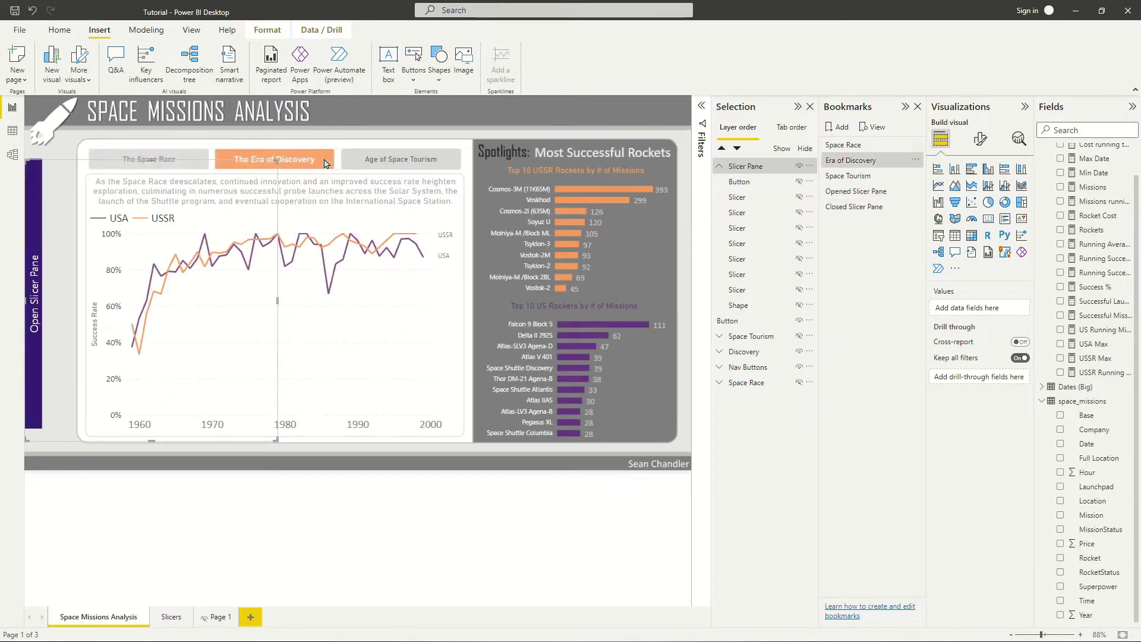
left_click(35, 326, "ctrl")
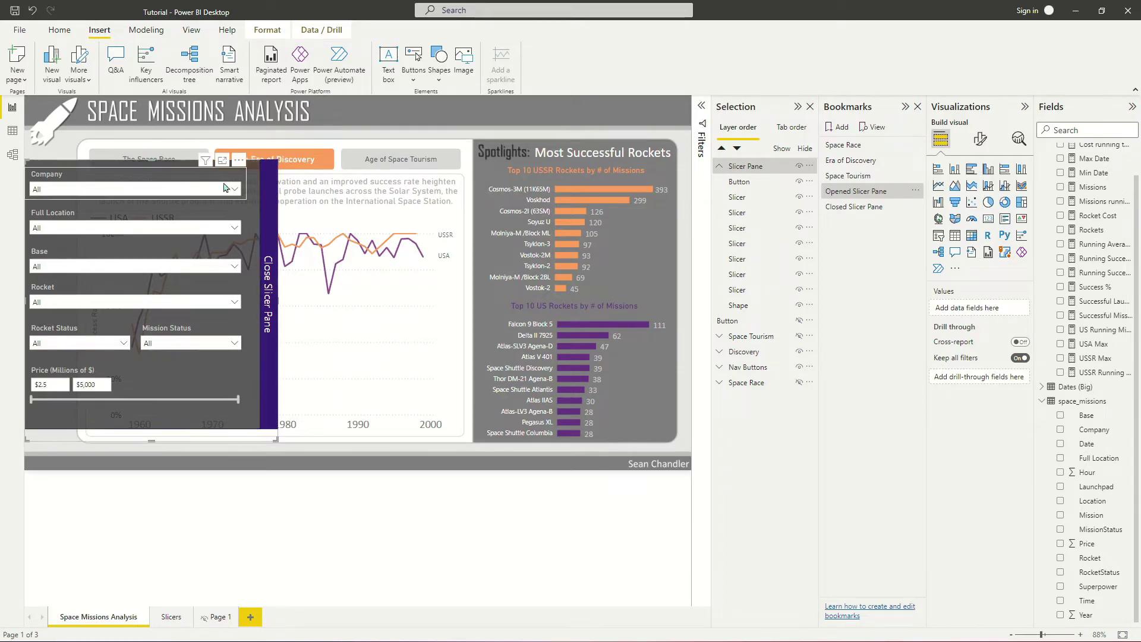
left_click(269, 226, "ctrl")
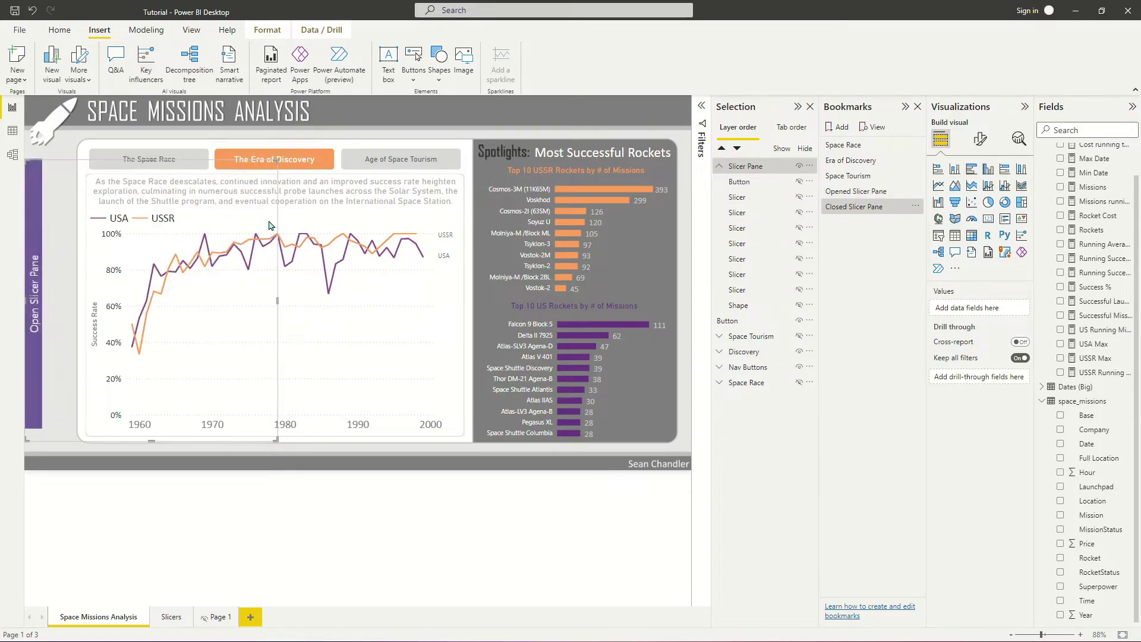
- In the Age of Space Tourism view, hide the Slicer Pane group's button, slicers and shape, and update the Space Tourism bookmark
left_click(426, 166, "ctrl")
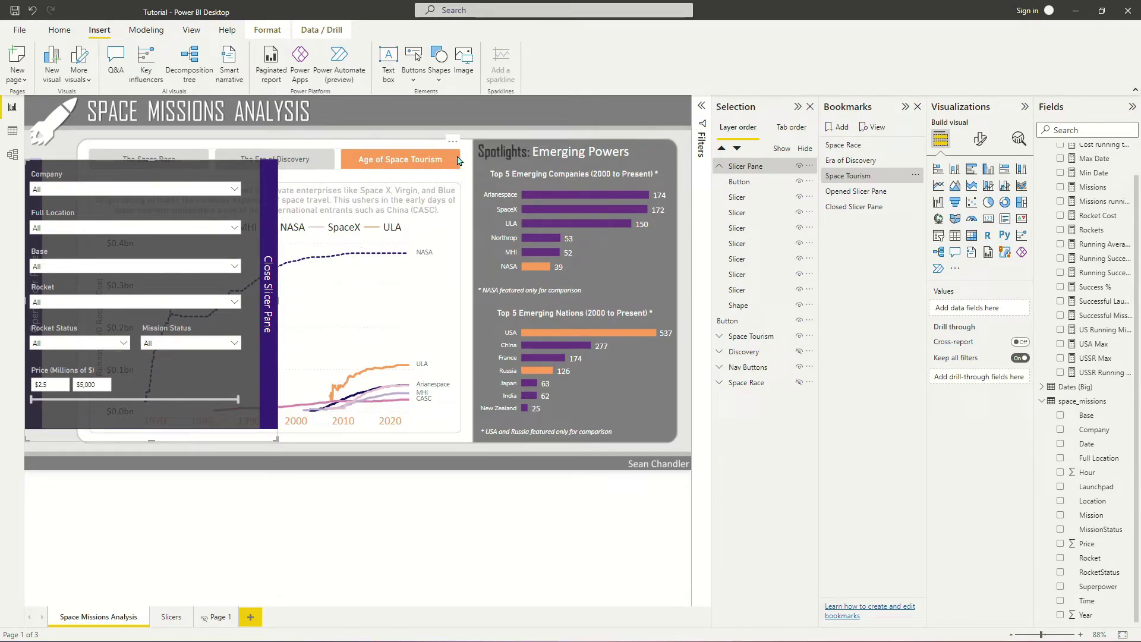
left_click(799, 181)
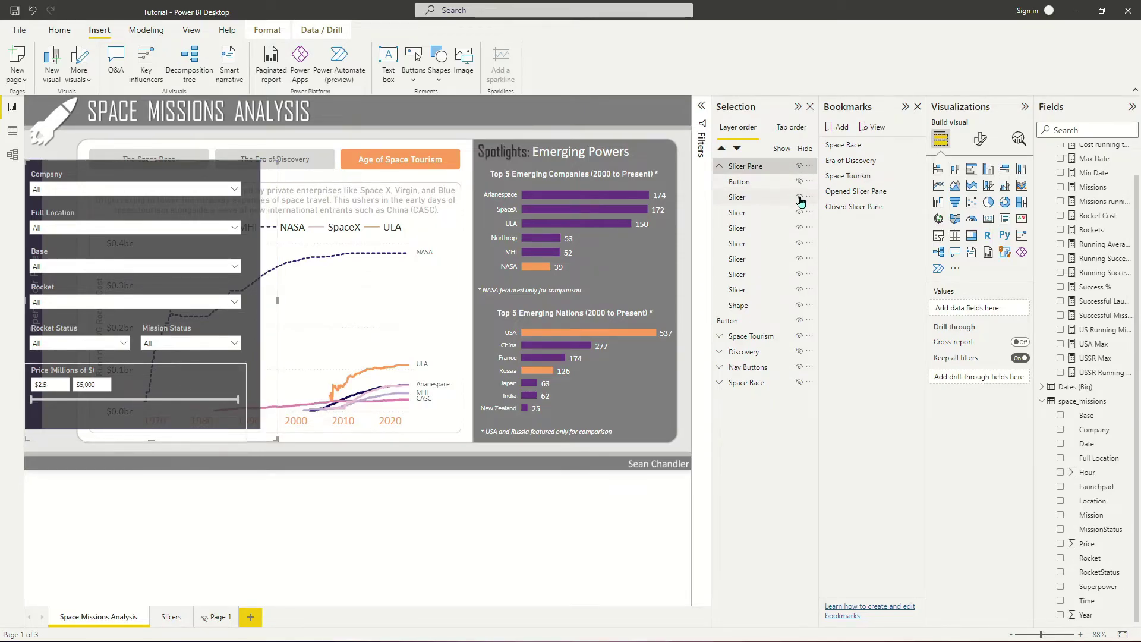
left_click(799, 197)
left_click(799, 212)
left_click(799, 227)
left_click(799, 243)
left_click(799, 258)
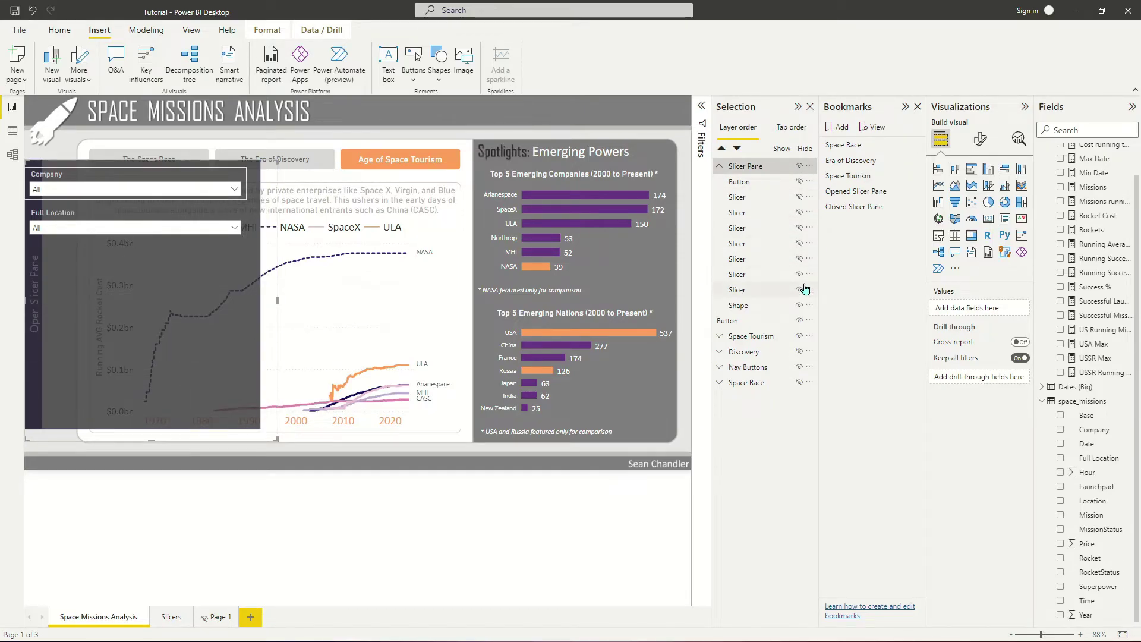
left_click(799, 274)
left_click(800, 289)
left_click(800, 305)
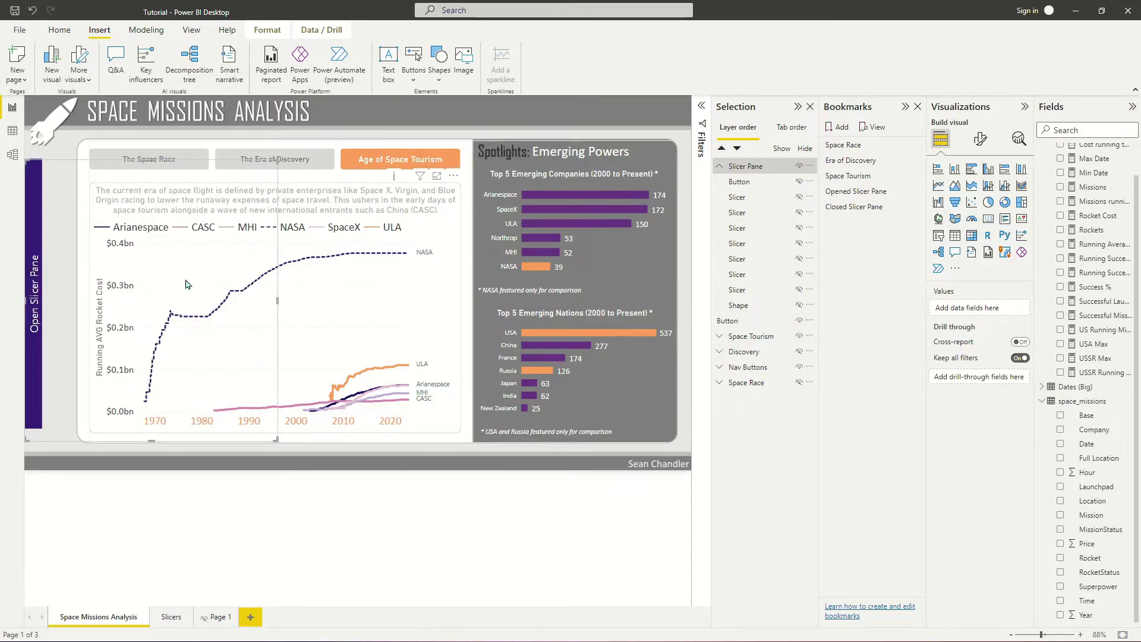
right_click(856, 176)
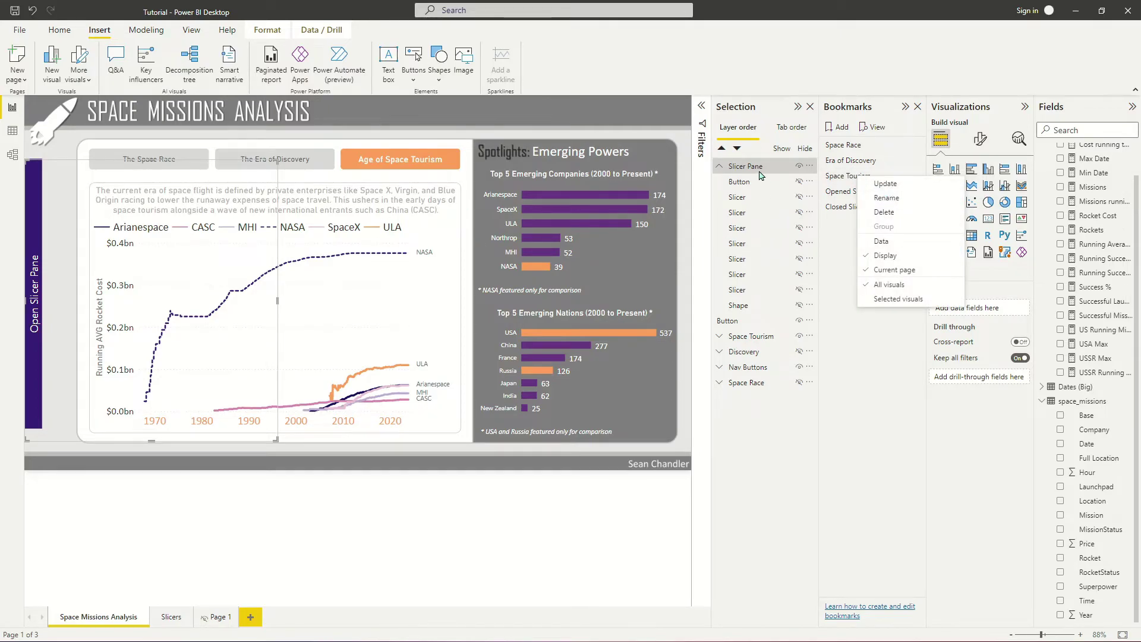
left_click(894, 187)
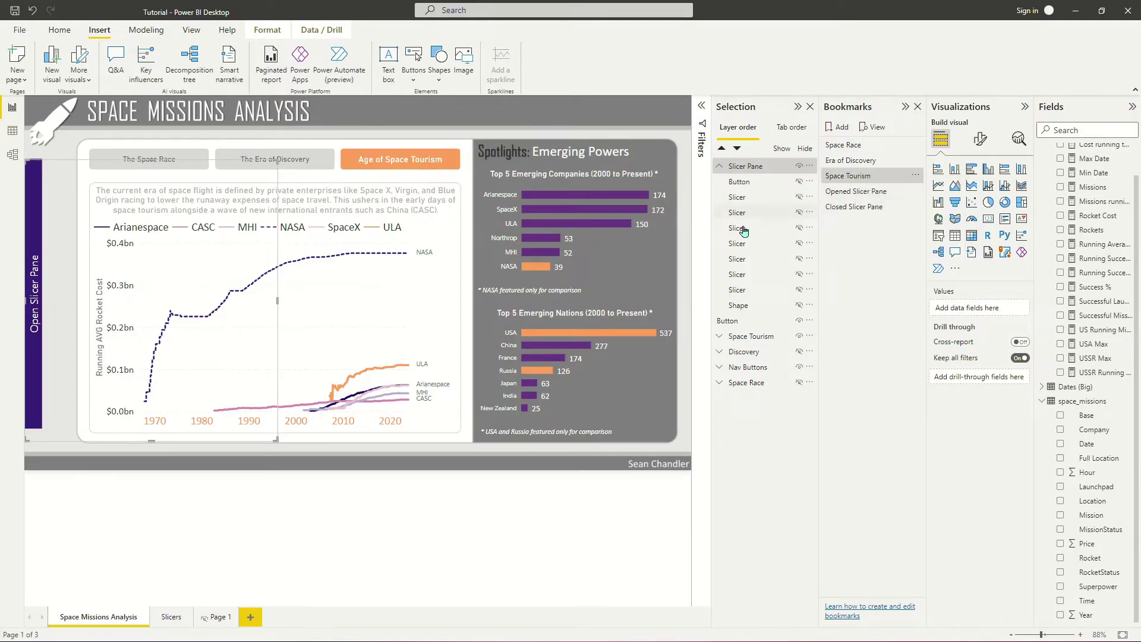
- Test opening and closing the slicer panel in the Age of Space Tourism view
left_click(35, 313, "ctrl")
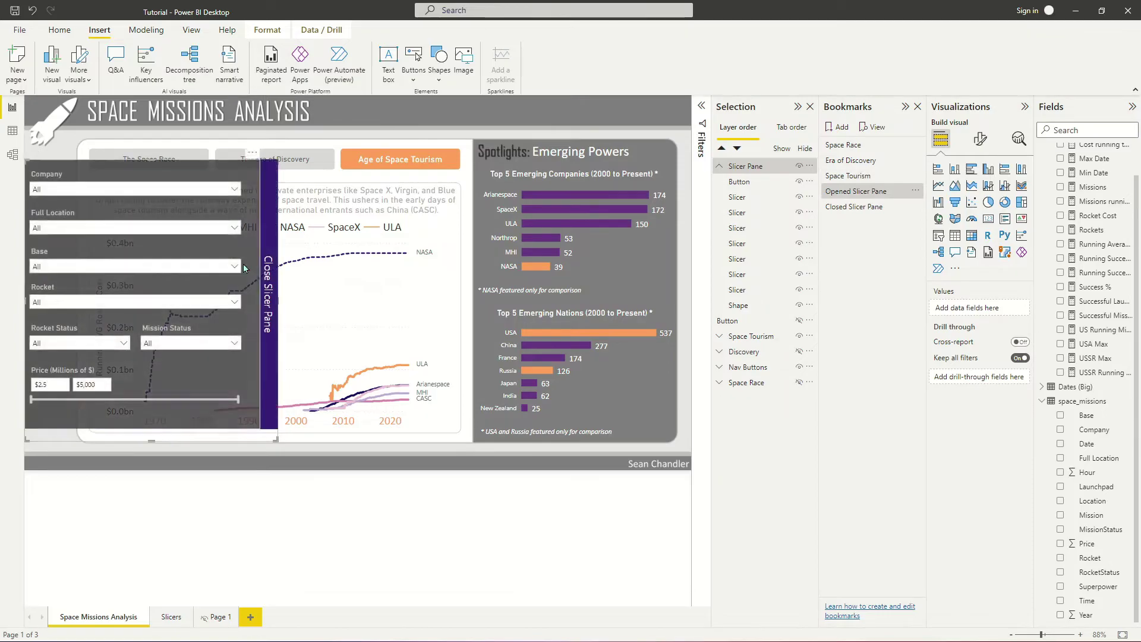
left_click(270, 281, "ctrl")
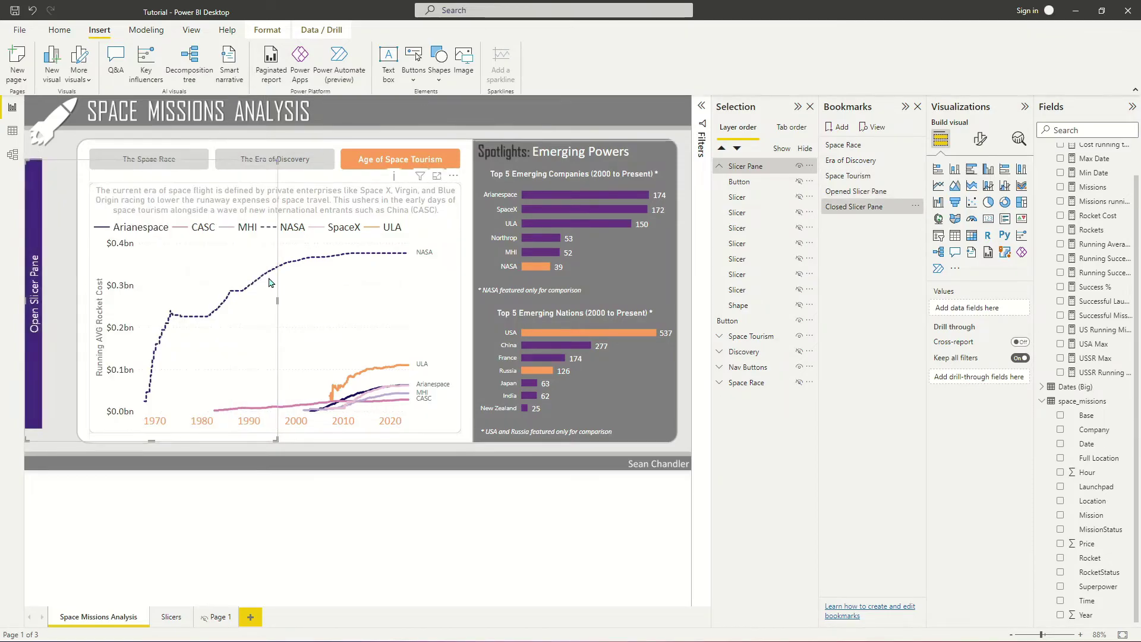
left_click(856, 206)
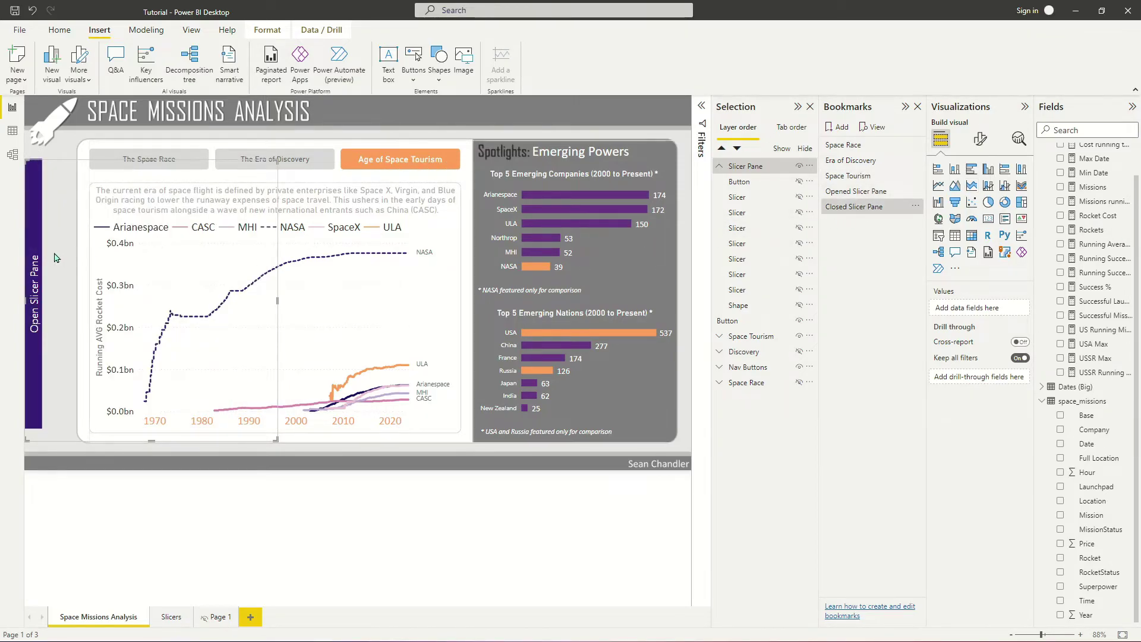
- Check the panel's state in the Space Race, Closed Slicer Pane, Era of Discovery and Space Tourism bookmarks
left_click(856, 148)
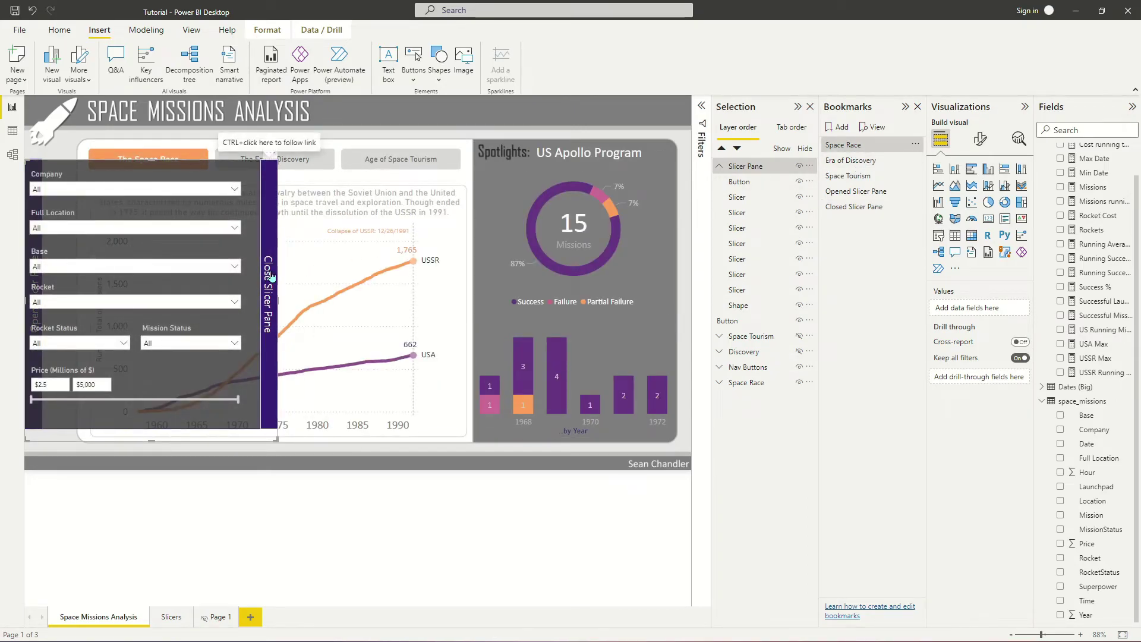
left_click(854, 206)
left_click(858, 161)
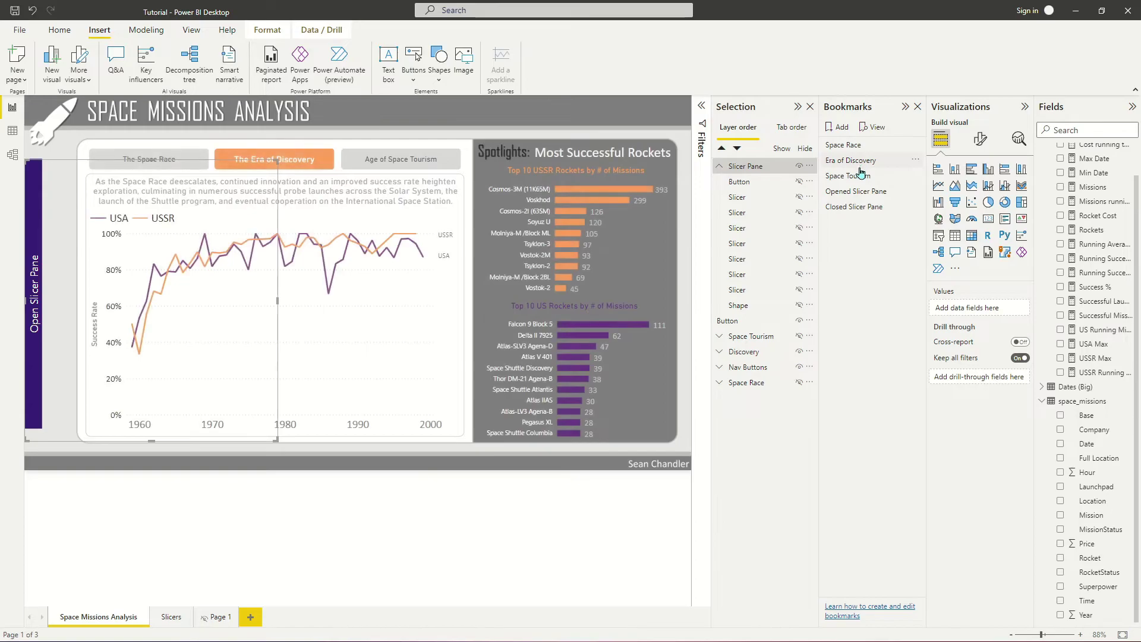
left_click(858, 177)
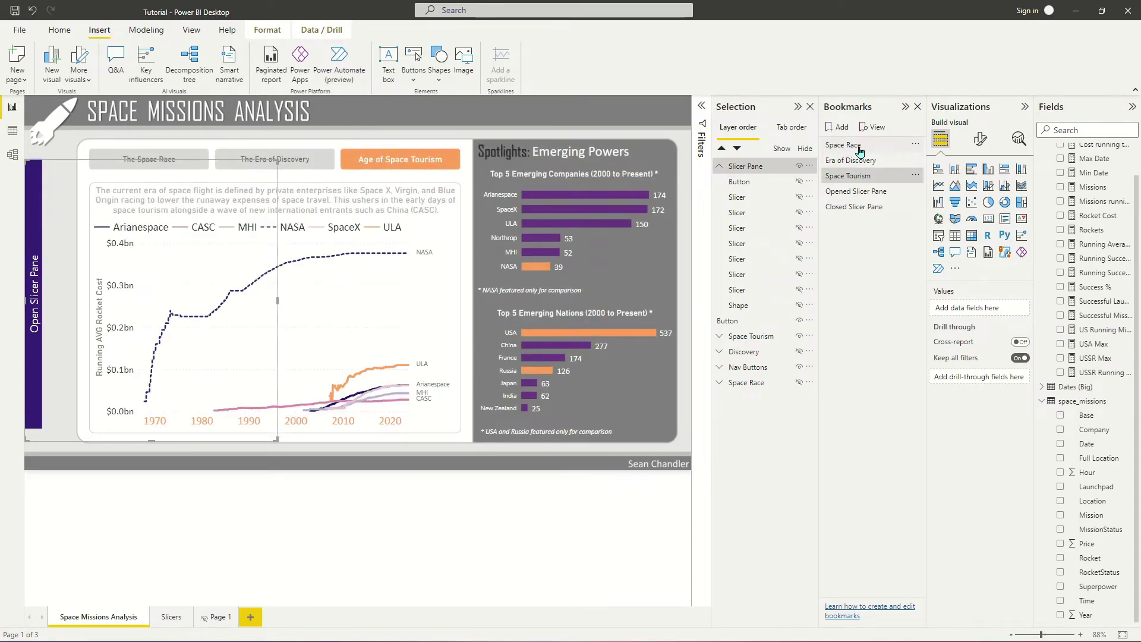
- In the Space Race view, hide the Slicer Pane group's button, slicers and shape, and update the Space Race bookmark
left_click(859, 148)
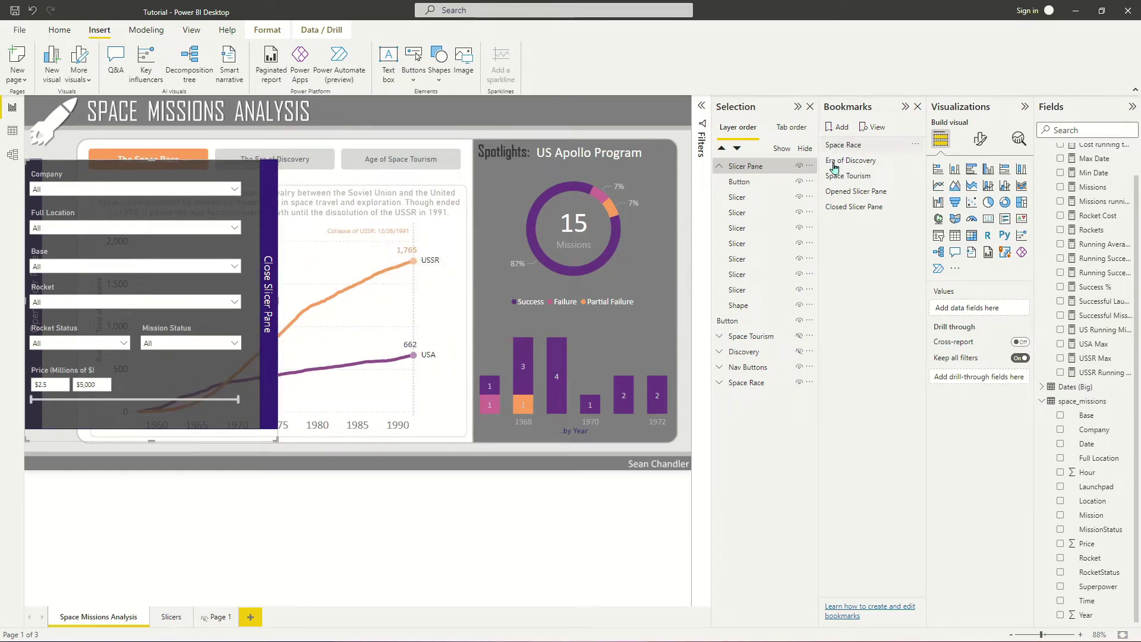
left_click(790, 182)
left_click(799, 181)
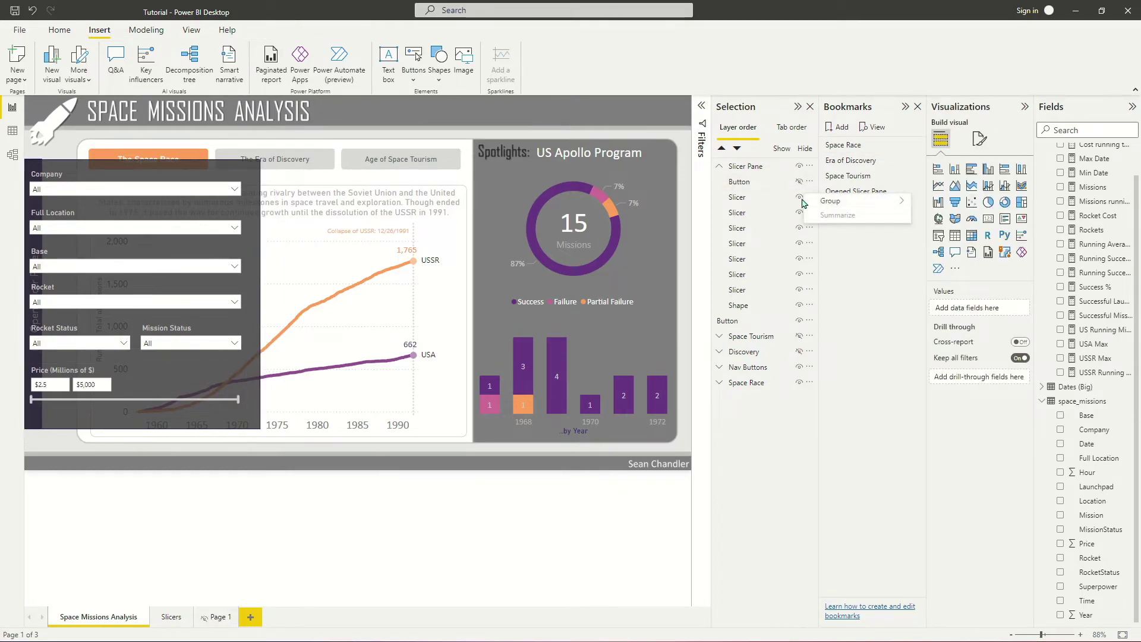
left_click(799, 197)
left_click(800, 212)
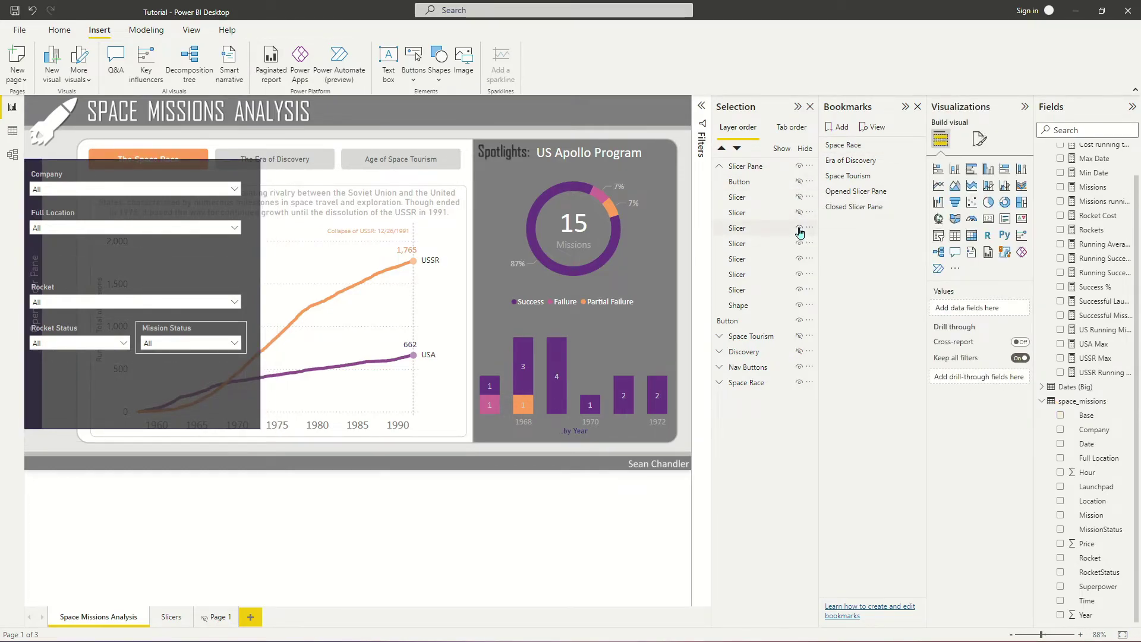
left_click(799, 227)
left_click(800, 243)
left_click(800, 258)
left_click(800, 274)
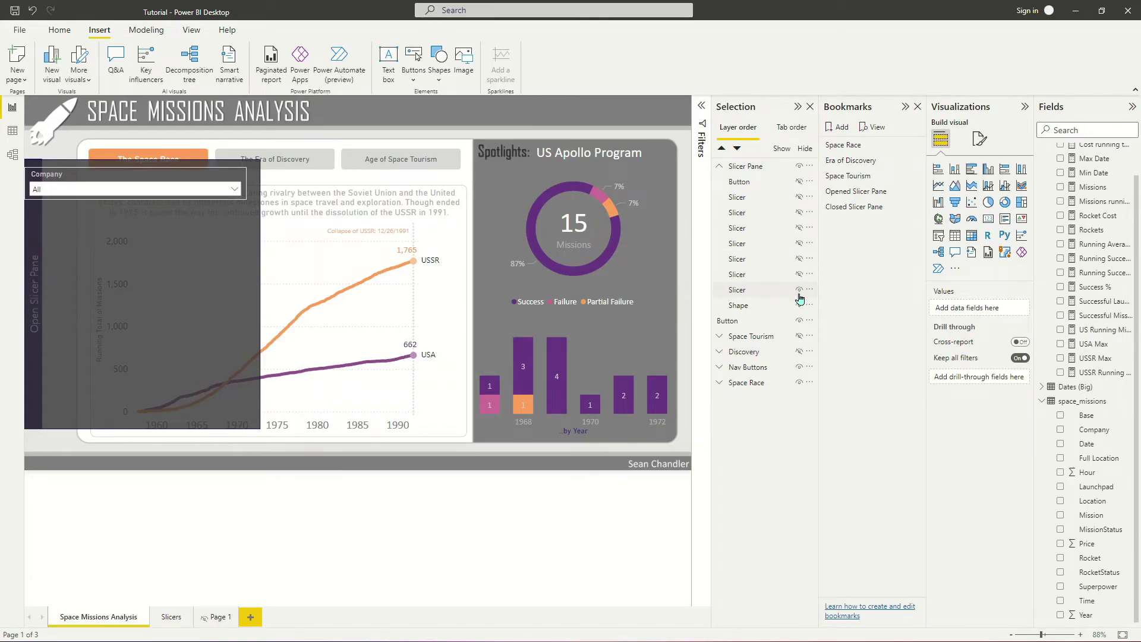
left_click(798, 289)
left_click(799, 305)
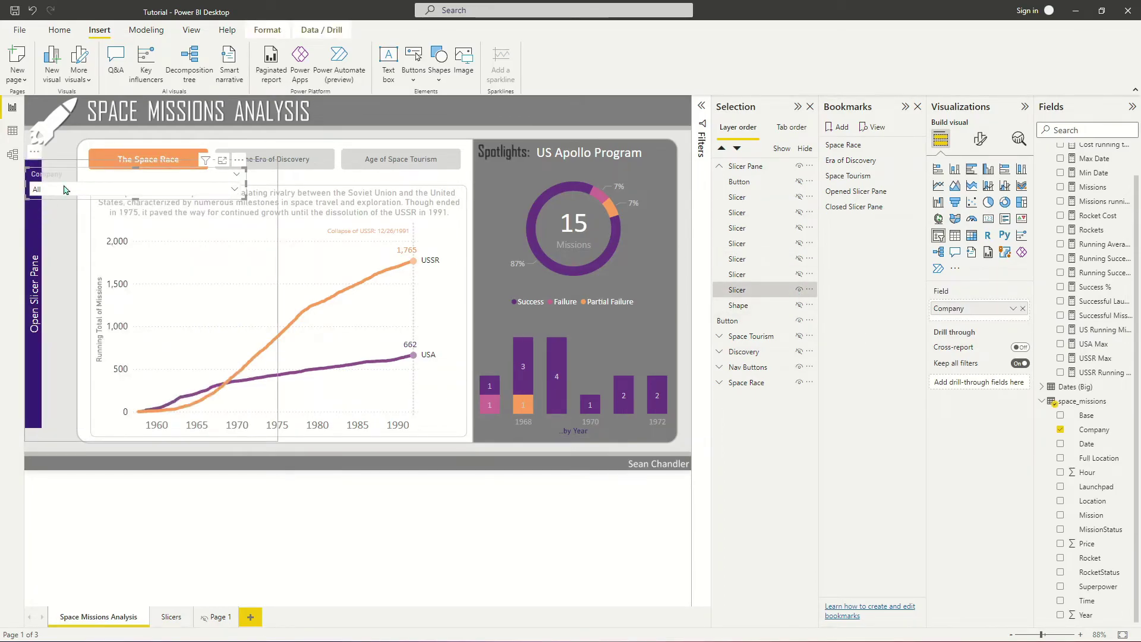
left_click(796, 290)
left_click(797, 290)
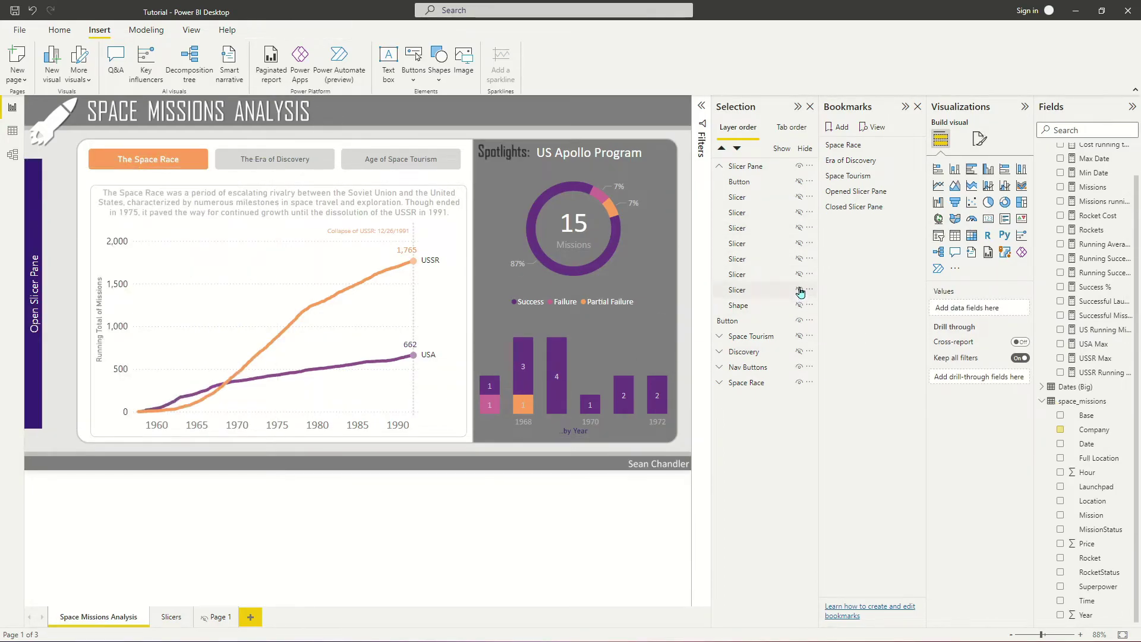
right_click(858, 147)
key("Escape")
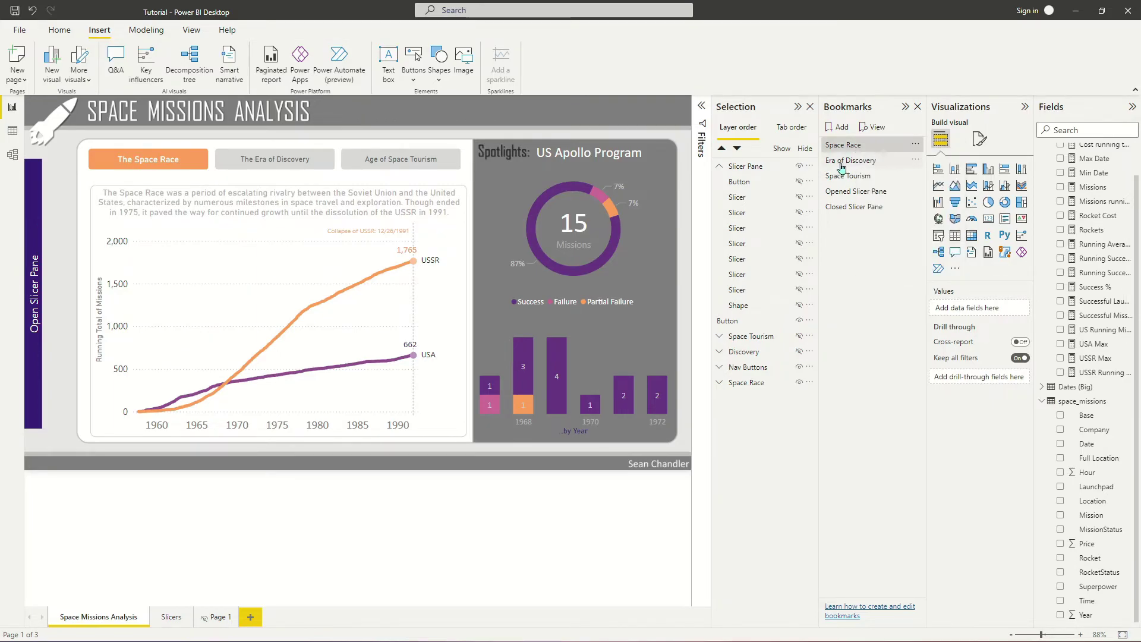
- Check the slicer panel's state in the Era of Discovery, Space Tourism and Space Race bookmarks
left_click(856, 162)
left_click(858, 177)
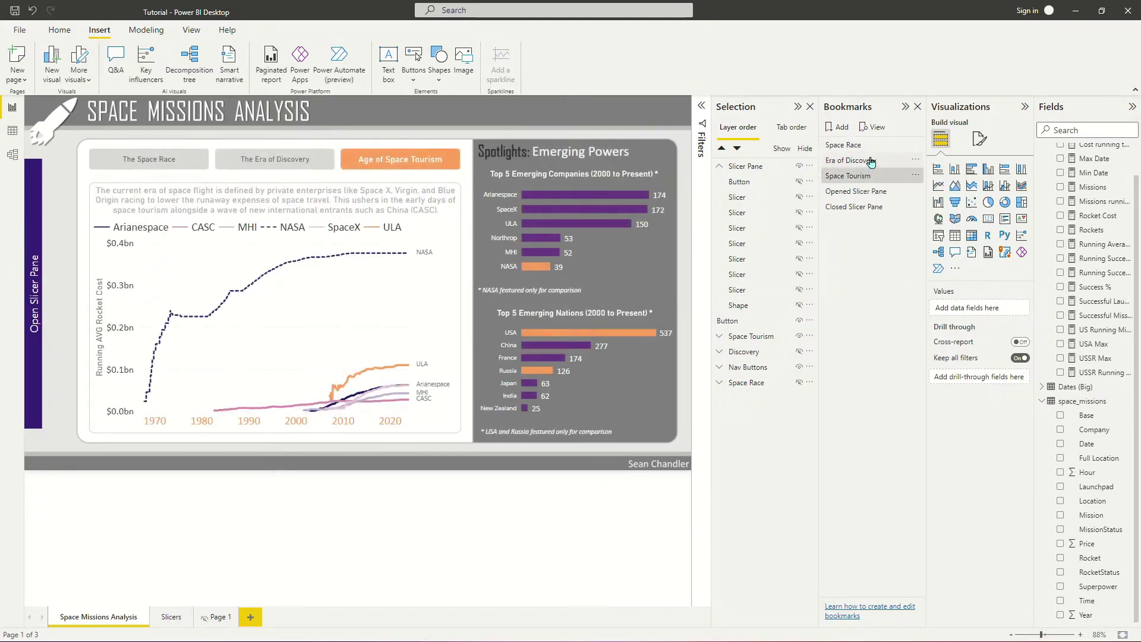
left_click(859, 162)
left_click(859, 148)
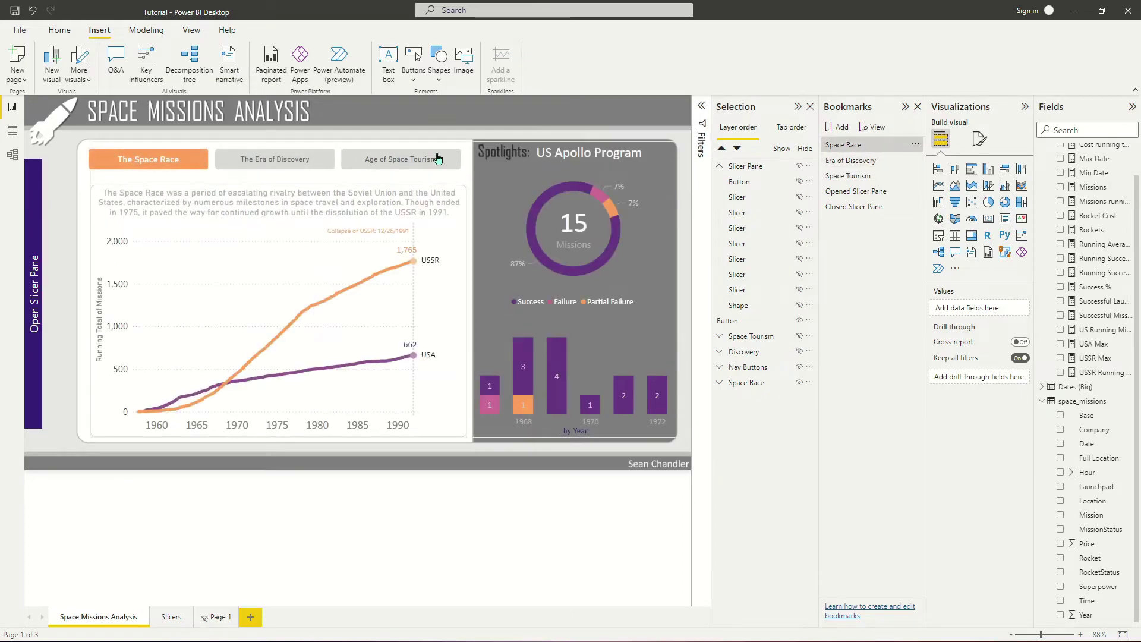
- Test opening the slicer panel in the Space Race view and switching to the Age of Space Tourism view
left_click(37, 286, "ctrl")
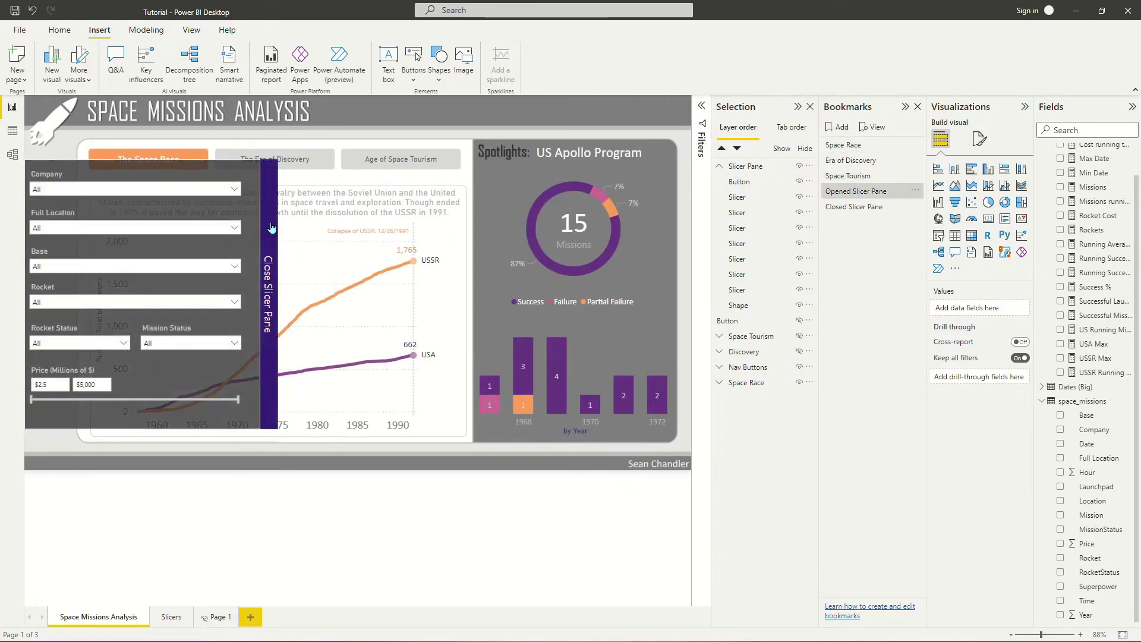
left_click(270, 157, "ctrl")
left_click(361, 165, "ctrl")
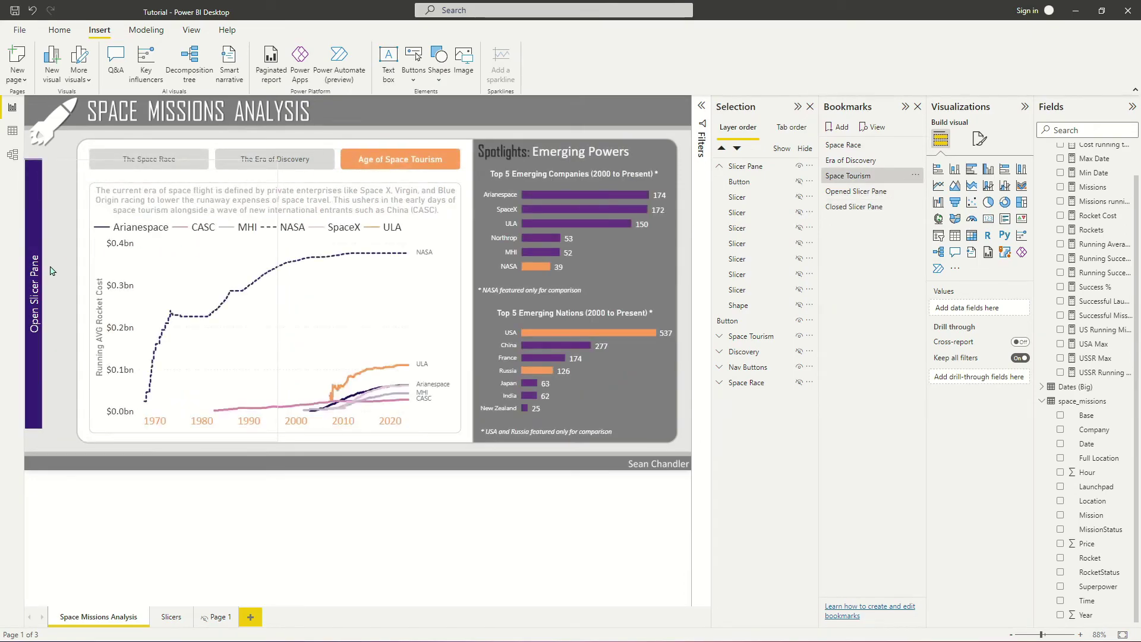
- Open the slicer panel in the Age of Space Tourism view, filter Company to SpaceX, and close the panel
left_click(35, 290, "ctrl")
left_click(133, 188)
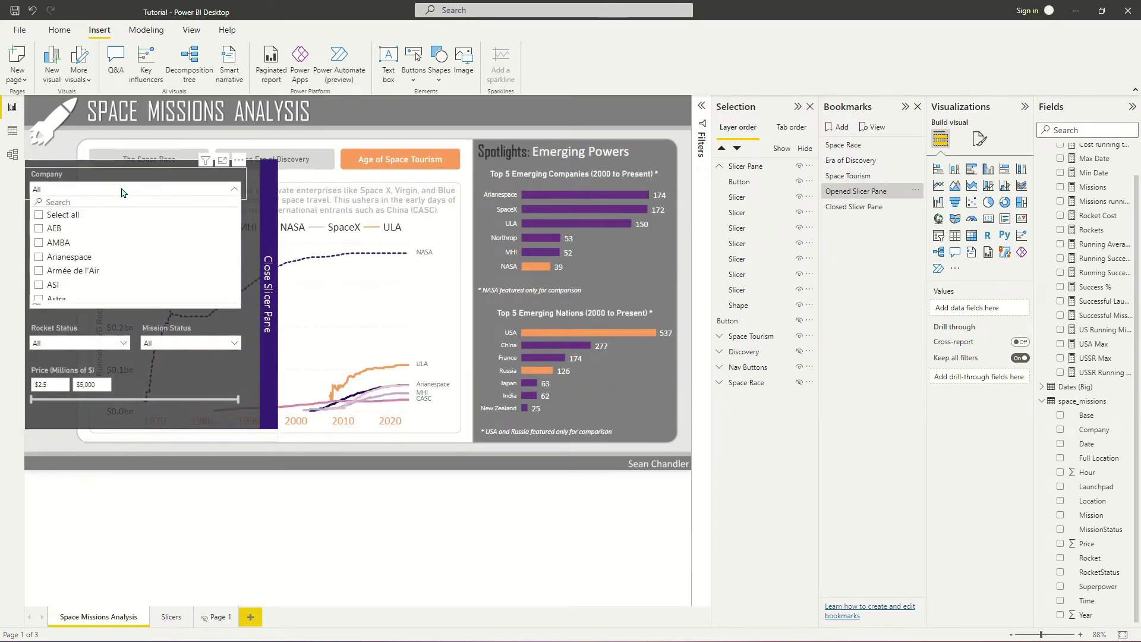
scroll(156, 247, "down", 2)
scroll(153, 249, "down", 6)
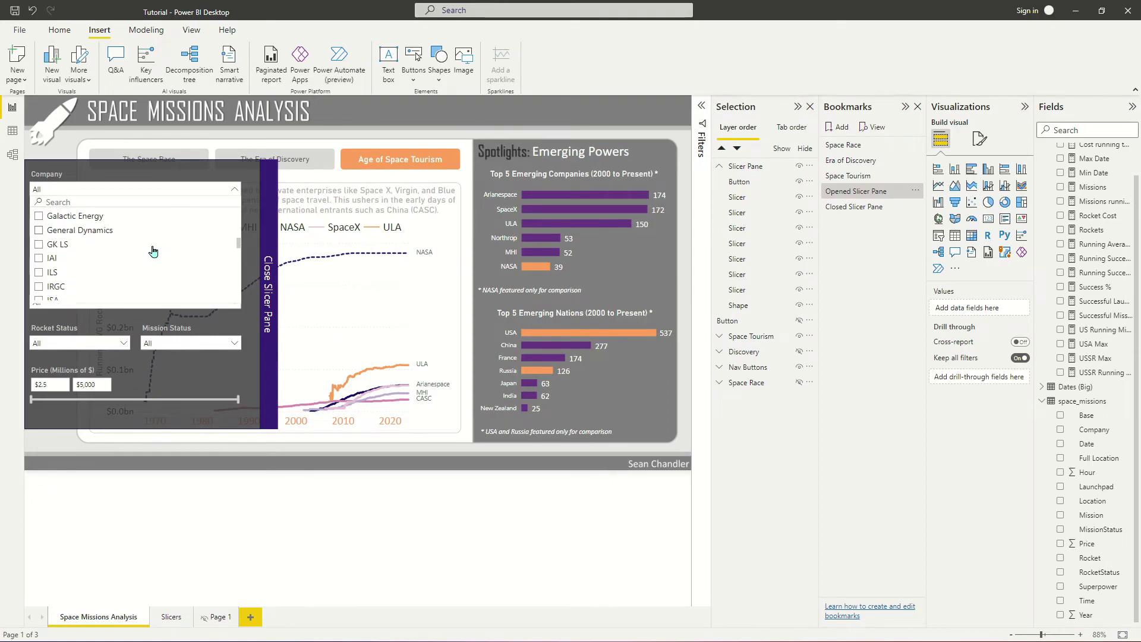
scroll(122, 255, "down", 2)
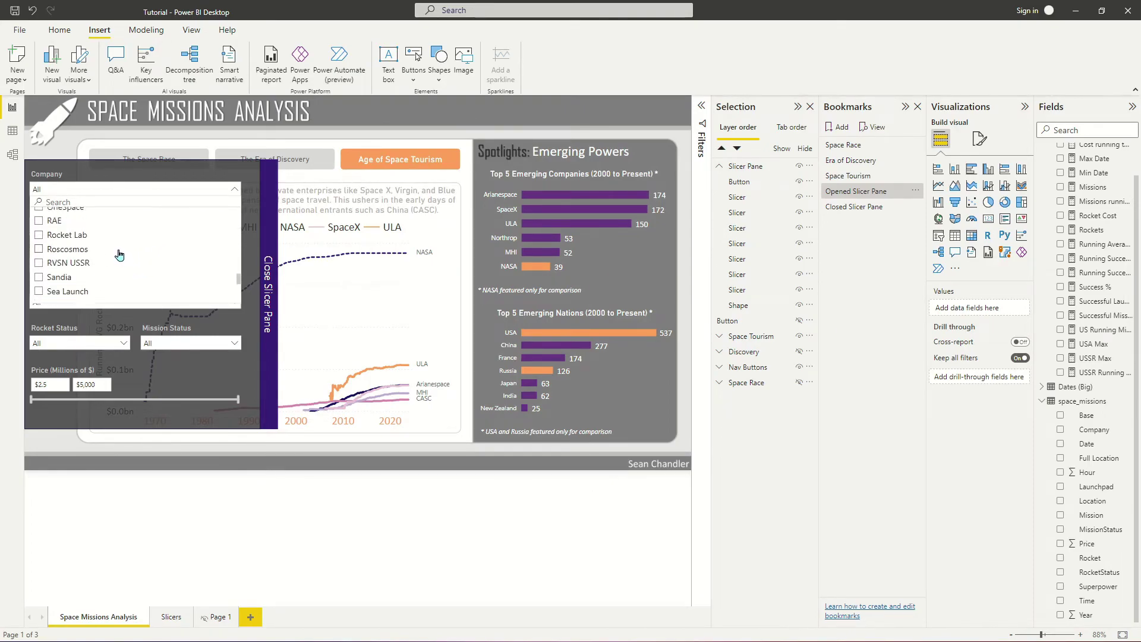
left_click(71, 293)
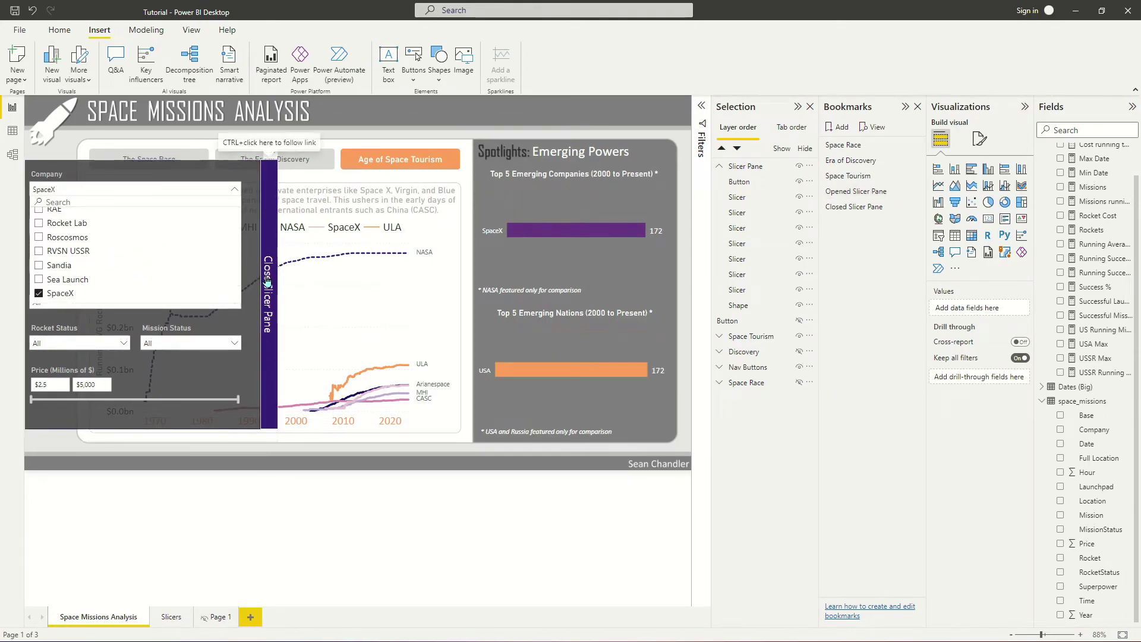
left_click(261, 279, "ctrl")
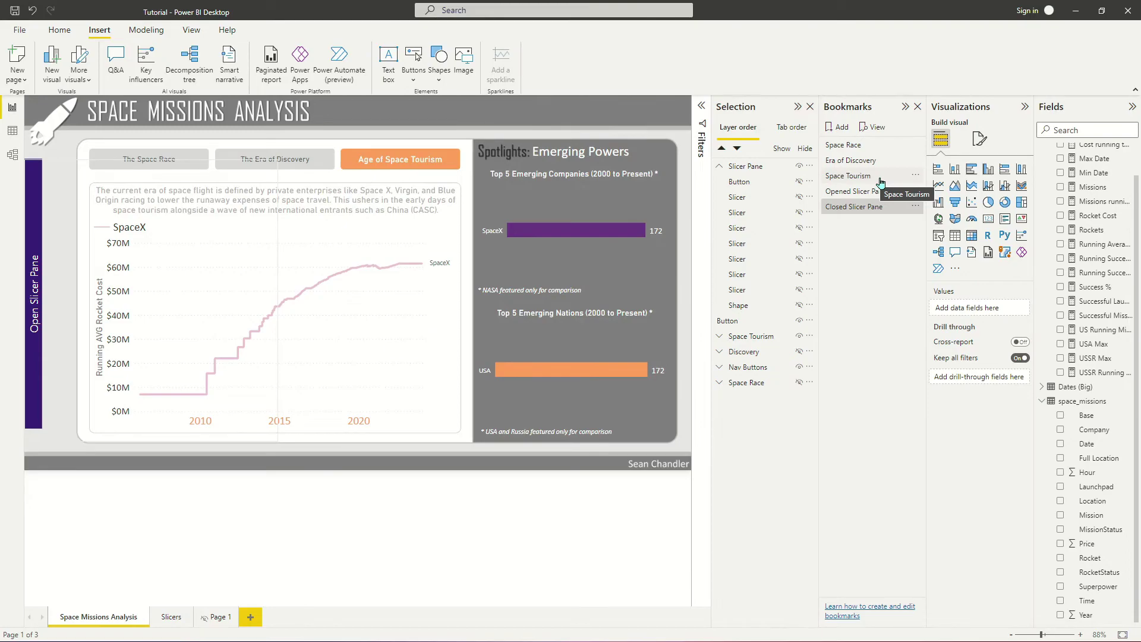
- Review the Data, Display, Current page and Selected visuals options of the Closed Slicer Pane bookmark
right_click(848, 198)
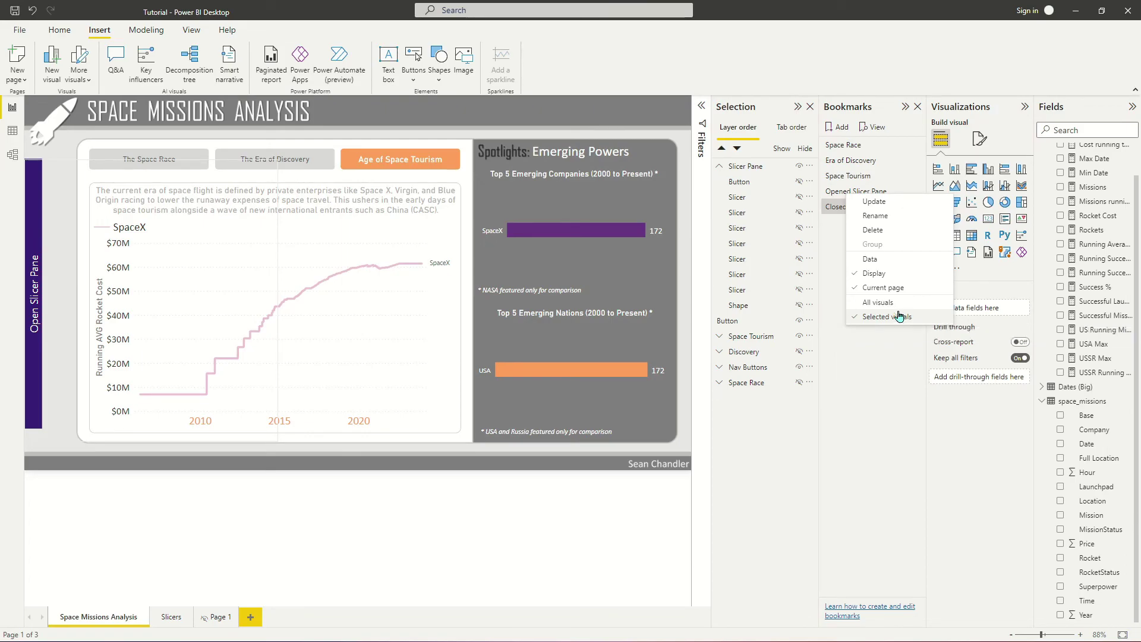
left_click(417, 141)
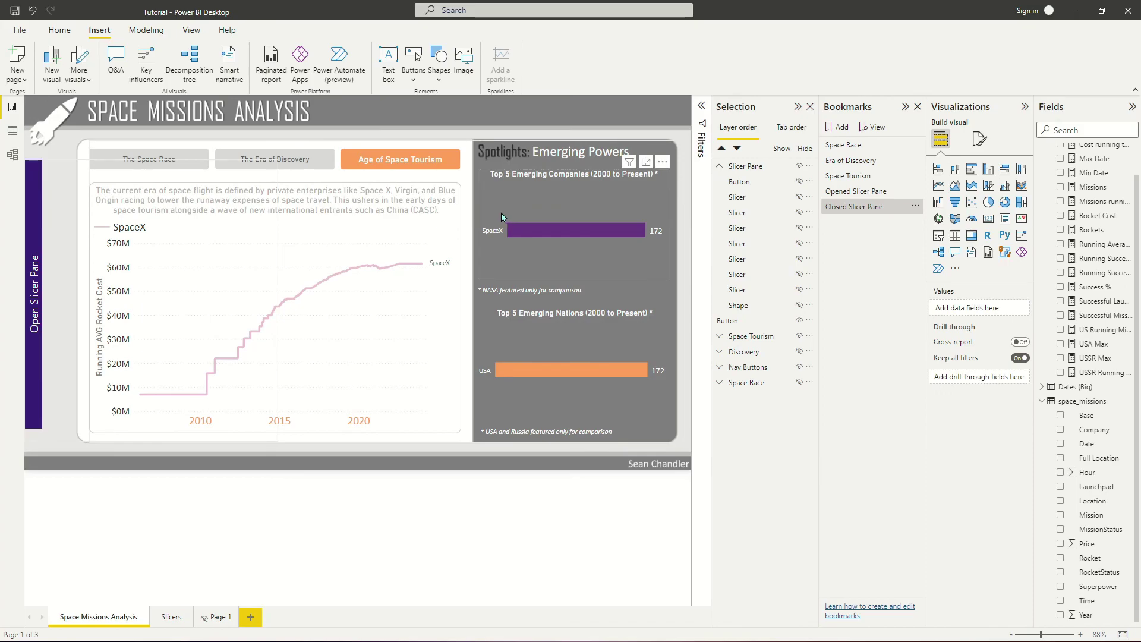
left_click(915, 206)
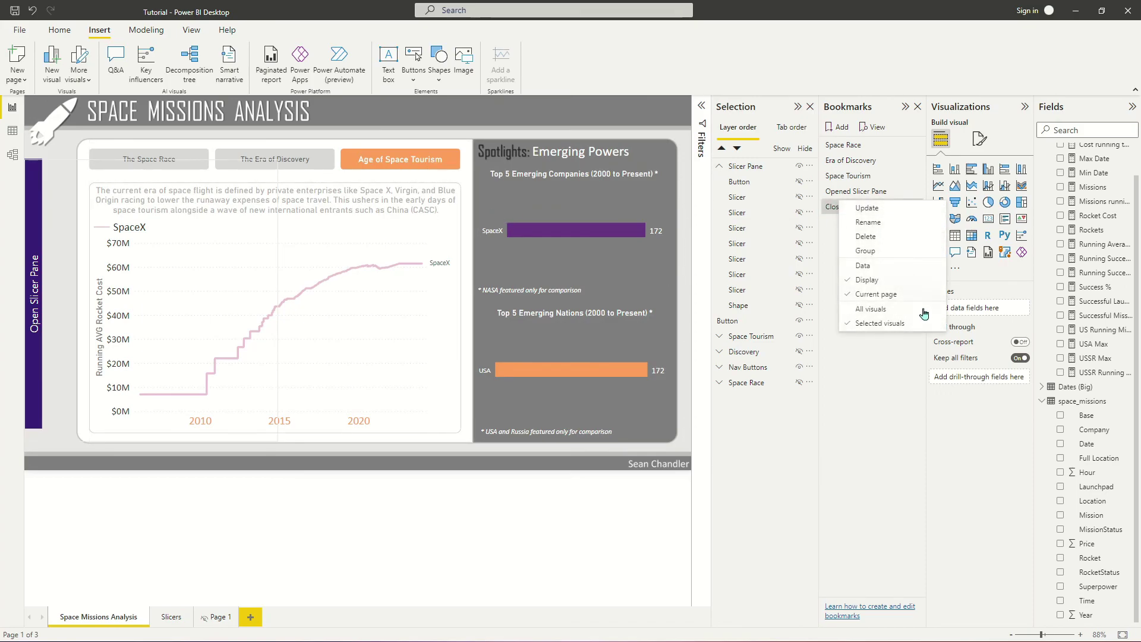
left_click(904, 332)
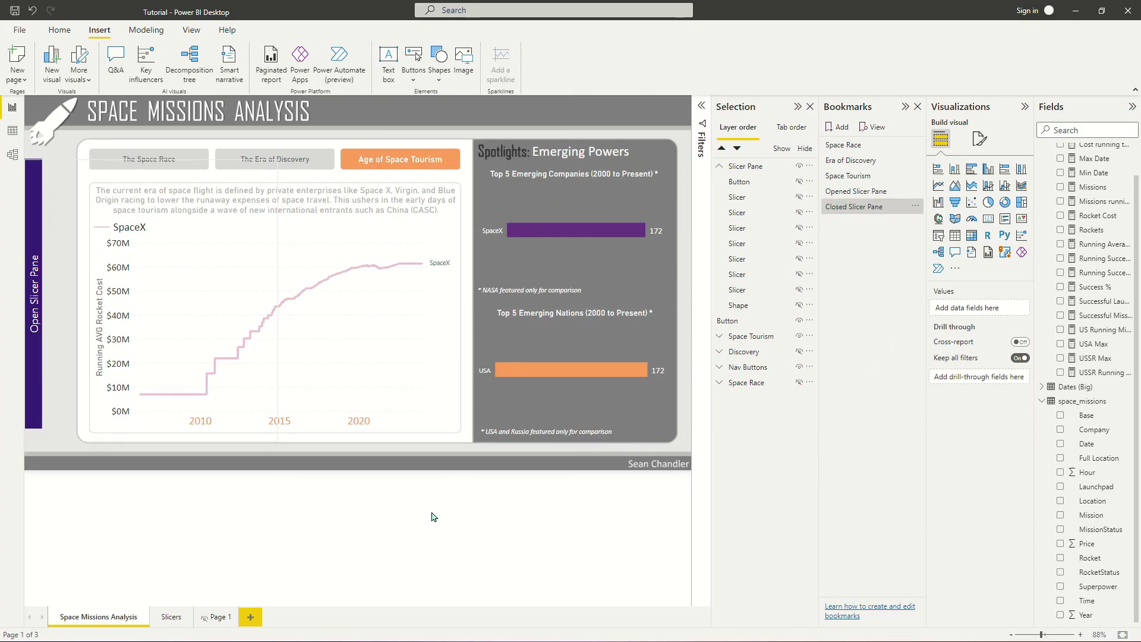